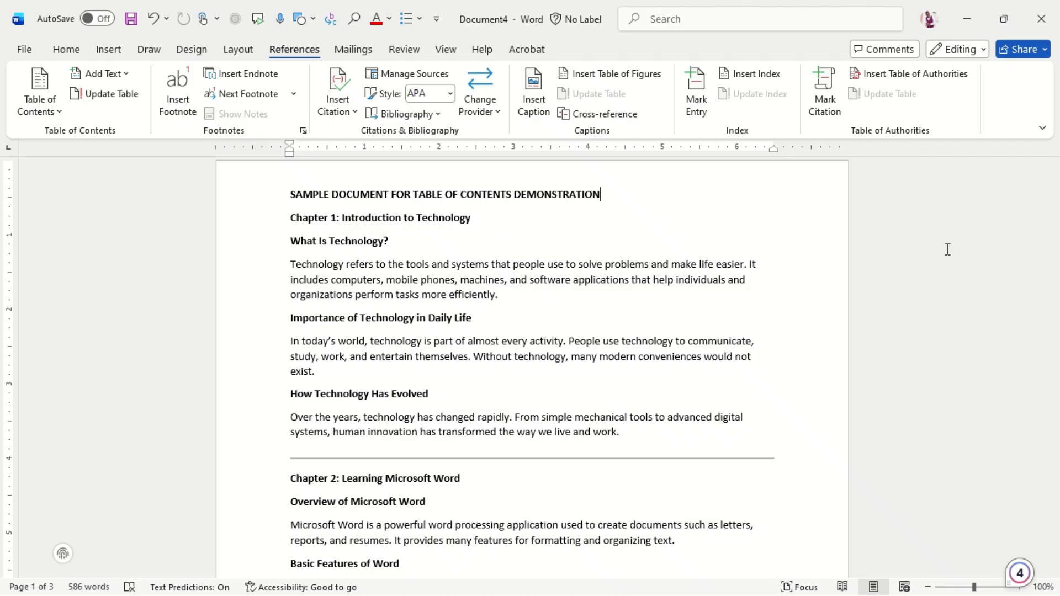
# - Scroll through the sample document's chapters, then select all of its text with Ctrl+A
pyautogui.scroll(-3, 748, 310)
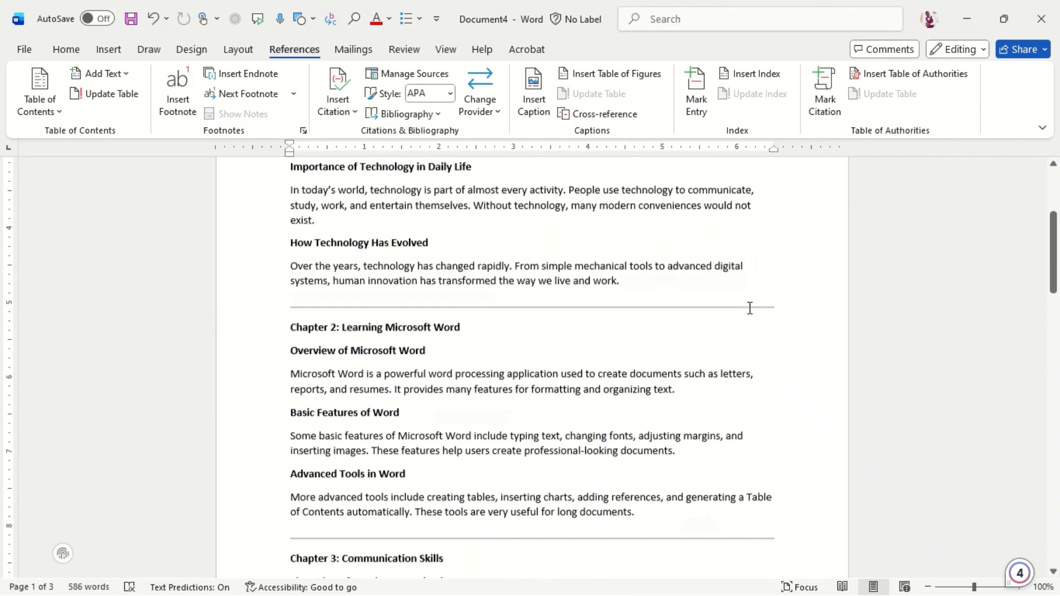
pyautogui.scroll(-20, 750, 306)
pyautogui.scroll(20, 750, 304)
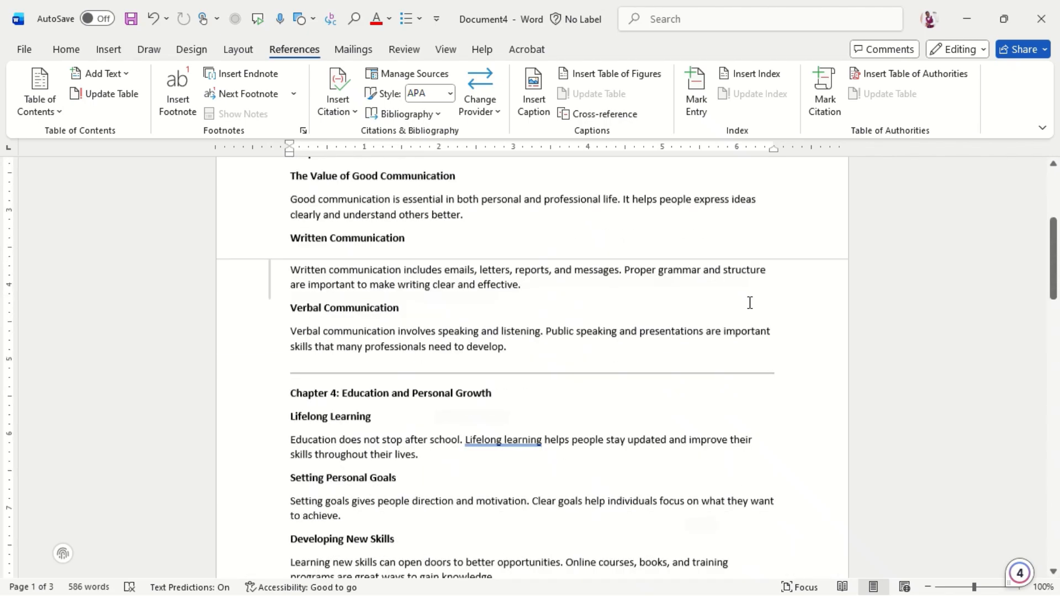
pyautogui.scroll(10, 750, 302)
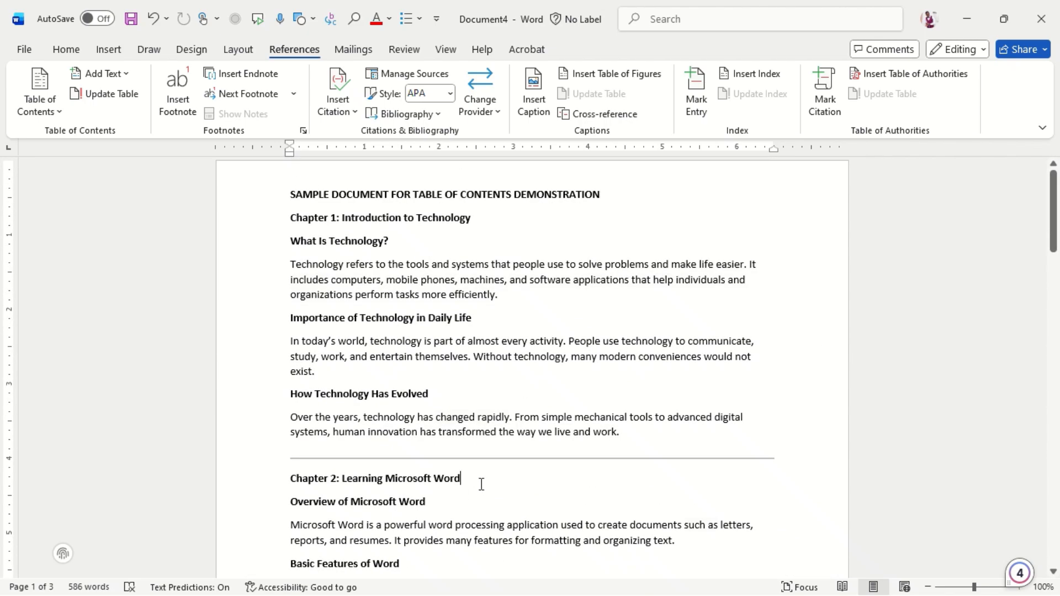
pyautogui.hotkey('ctrl', 'a')
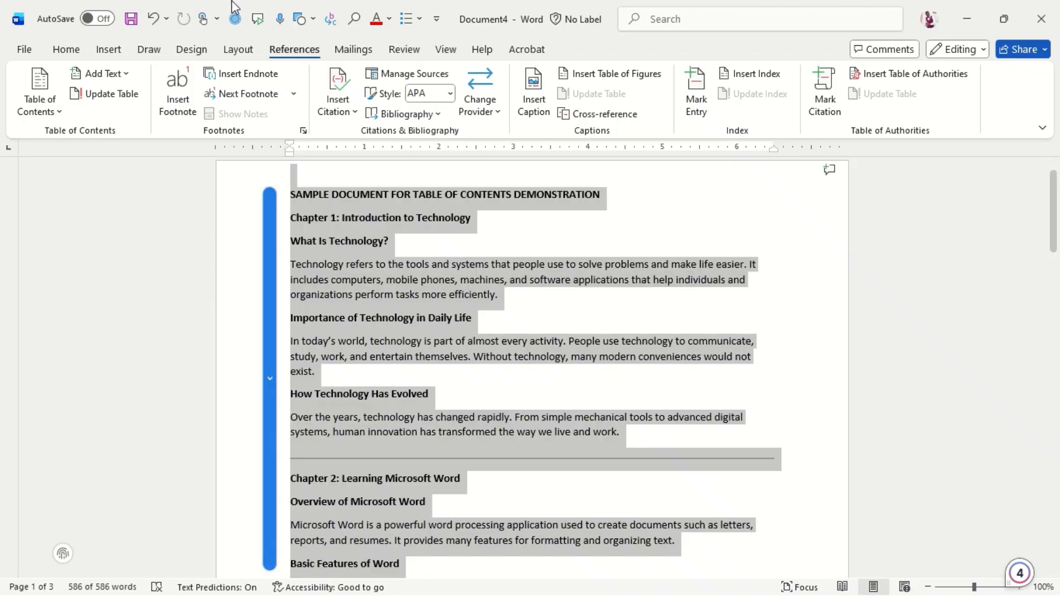
# - Set the whole document's font to Century Gothic, then deselect and click before the title
pyautogui.click(65, 49)
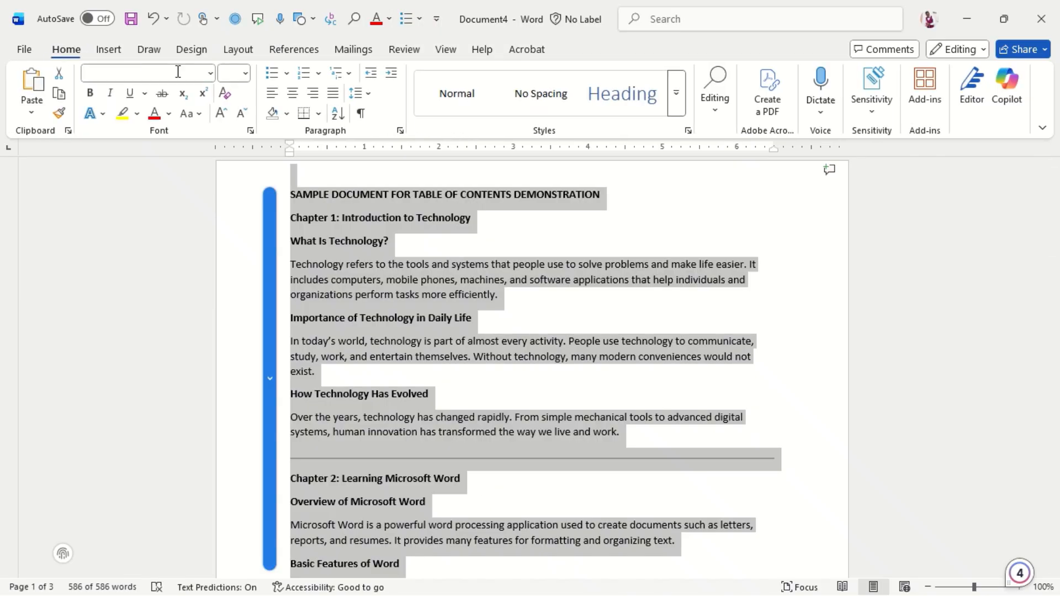
pyautogui.click(210, 74)
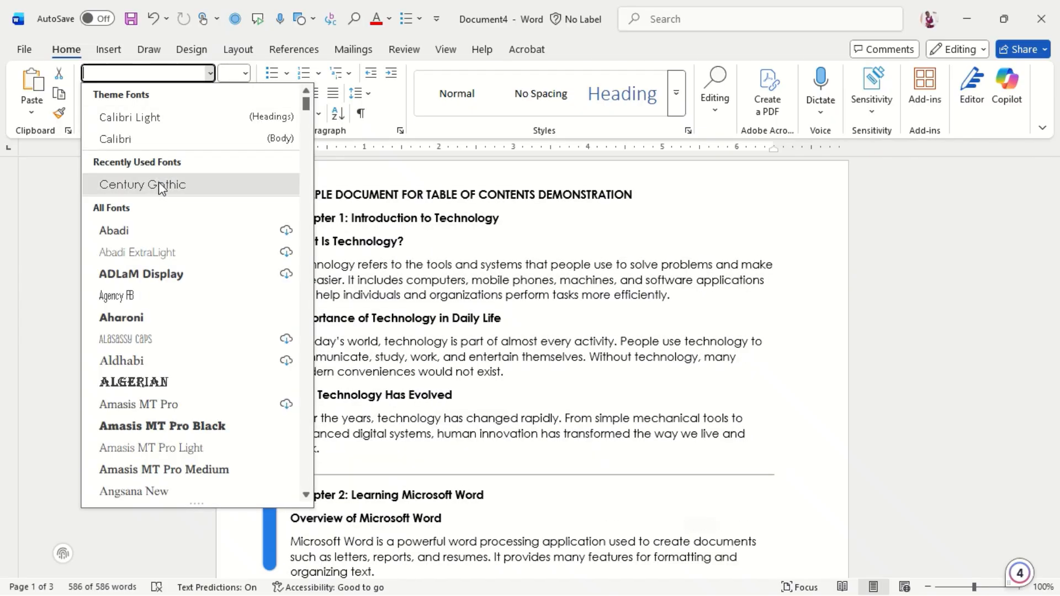
pyautogui.click(158, 185)
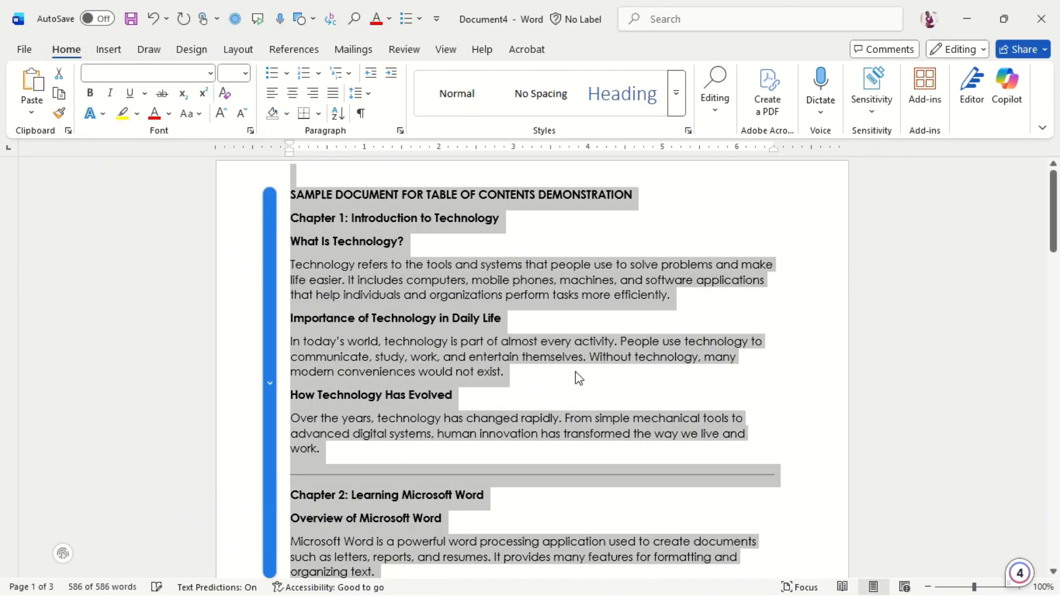
pyautogui.click(576, 373)
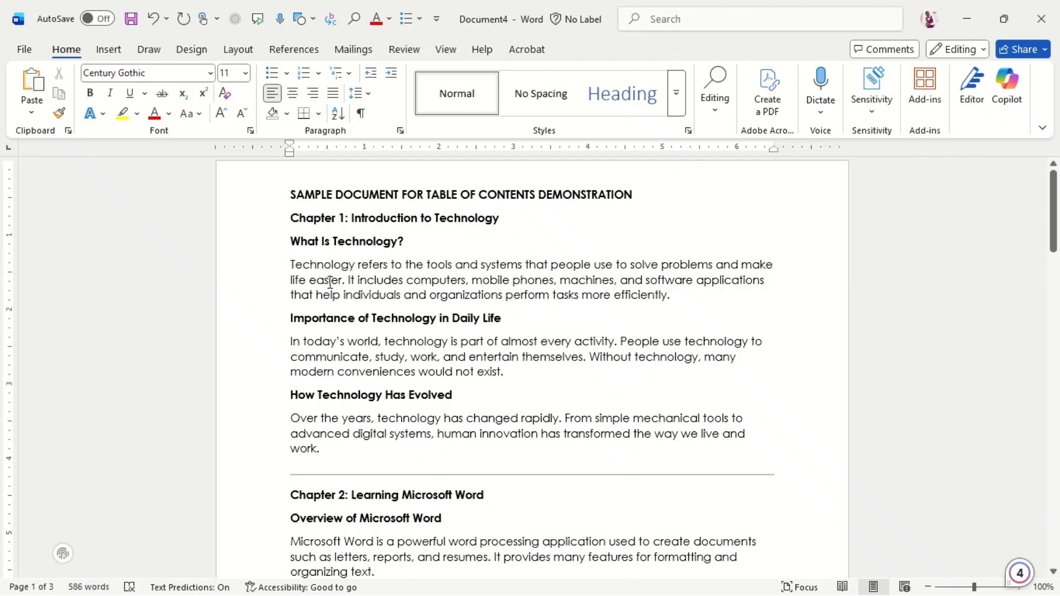
pyautogui.click(292, 195)
# - Insert blank lines above the title until it moves onto page 2
pyautogui.press('Return')
pyautogui.press('Return')
pyautogui.press('Return')
pyautogui.press('Return')
pyautogui.press('Return')
pyautogui.press('Return')
pyautogui.press('Return')
pyautogui.press('Return')
pyautogui.press('Return')
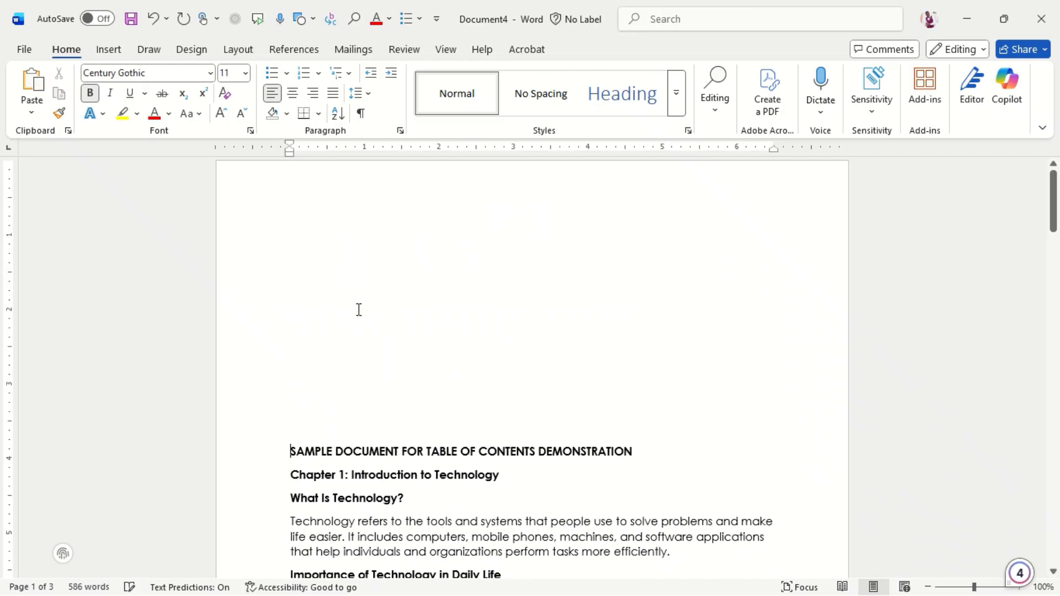
pyautogui.scroll(-2, 371, 323)
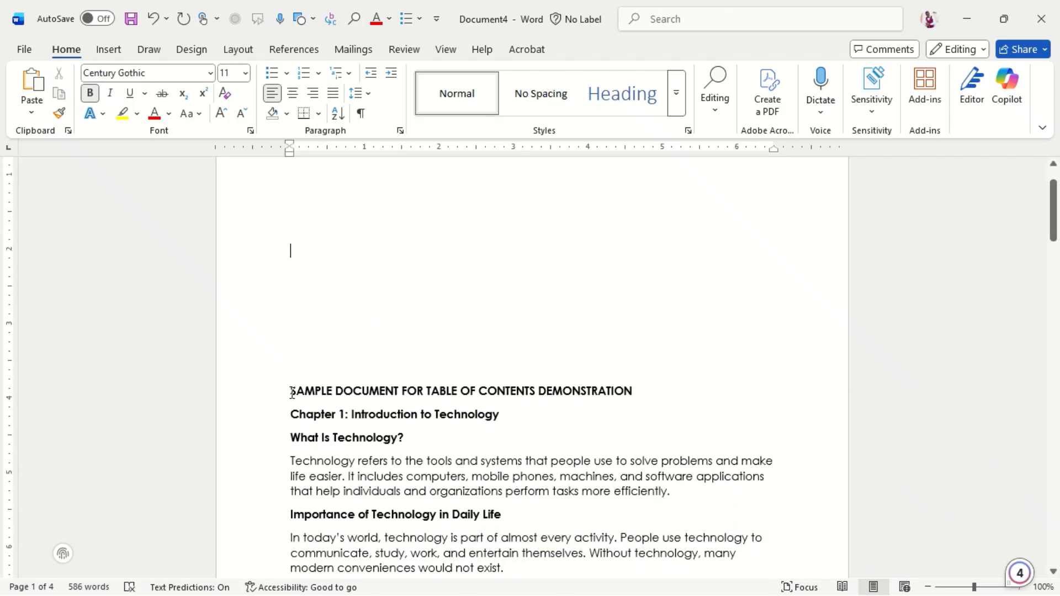
pyautogui.press('Return')
pyautogui.press('Return')
pyautogui.press('Return')
pyautogui.press('Return')
pyautogui.press('Return')
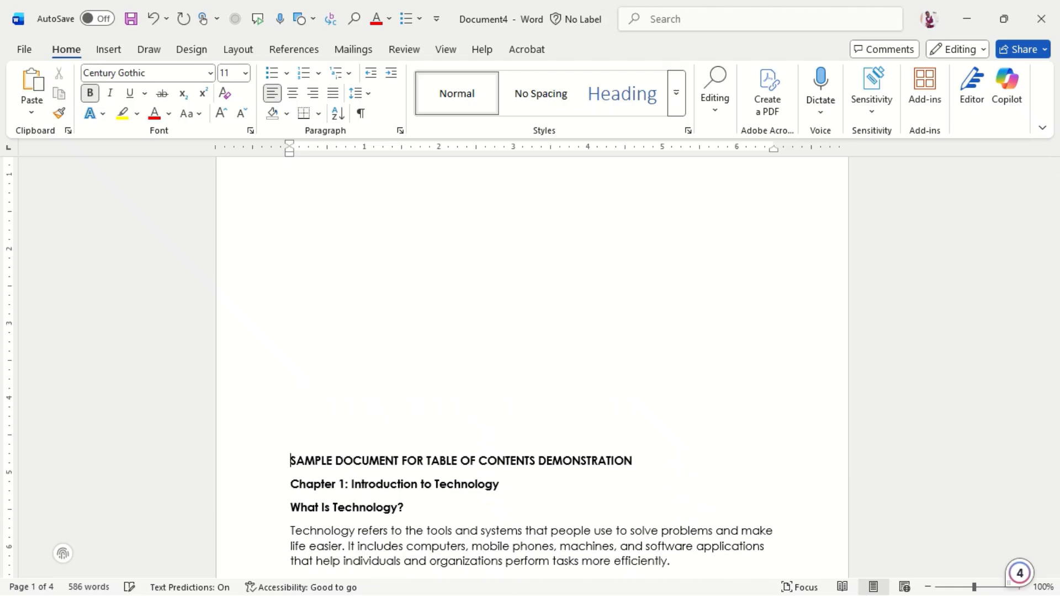
pyautogui.scroll(-5, 291, 390)
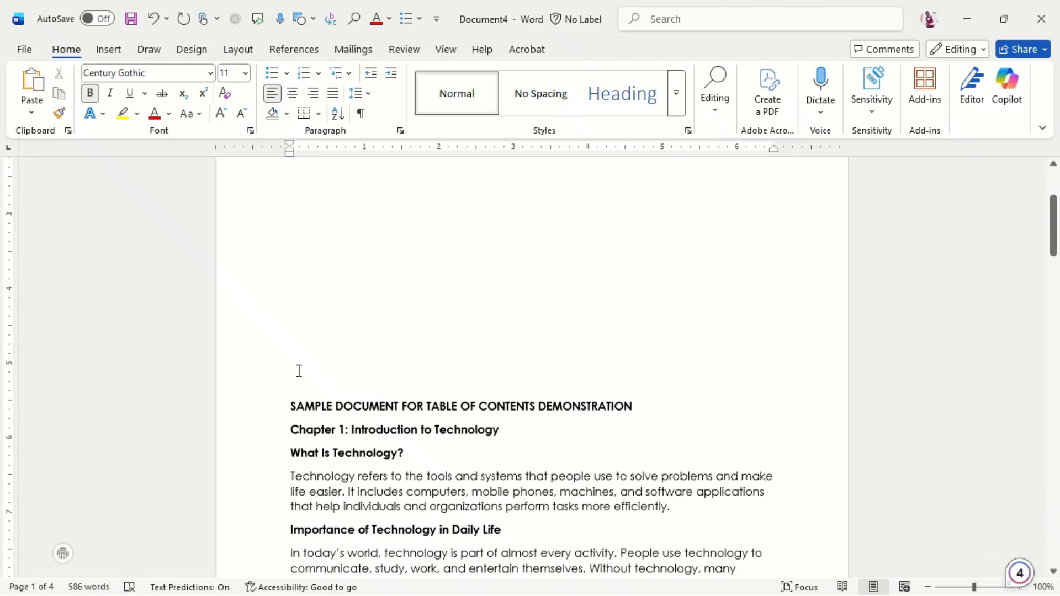
pyautogui.press('Return')
pyautogui.press('Return')
pyautogui.press('Return')
pyautogui.press('Return')
pyautogui.press('Return')
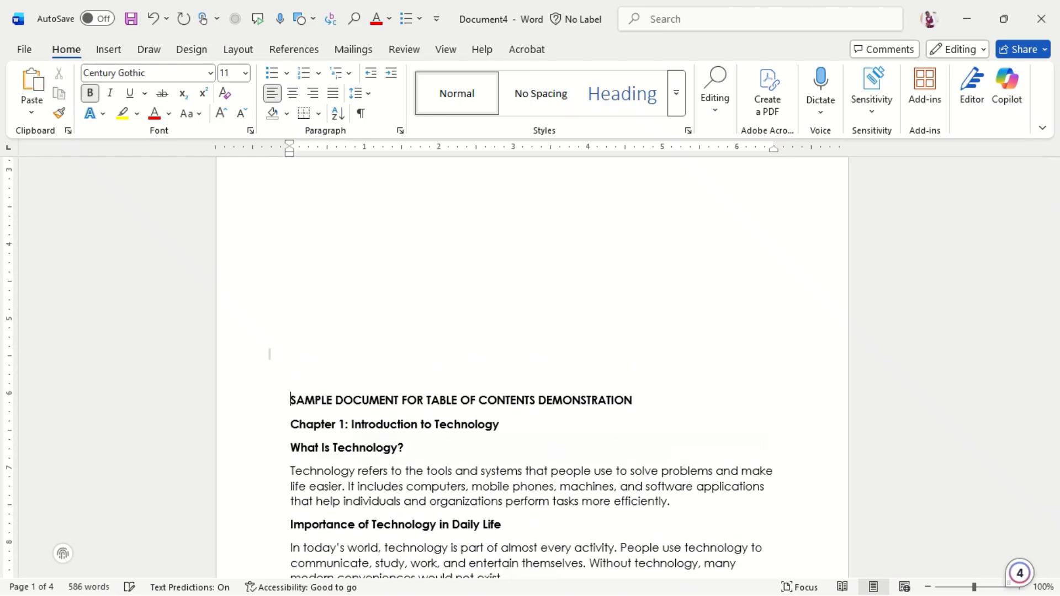
pyautogui.scroll(-2, 186, 455)
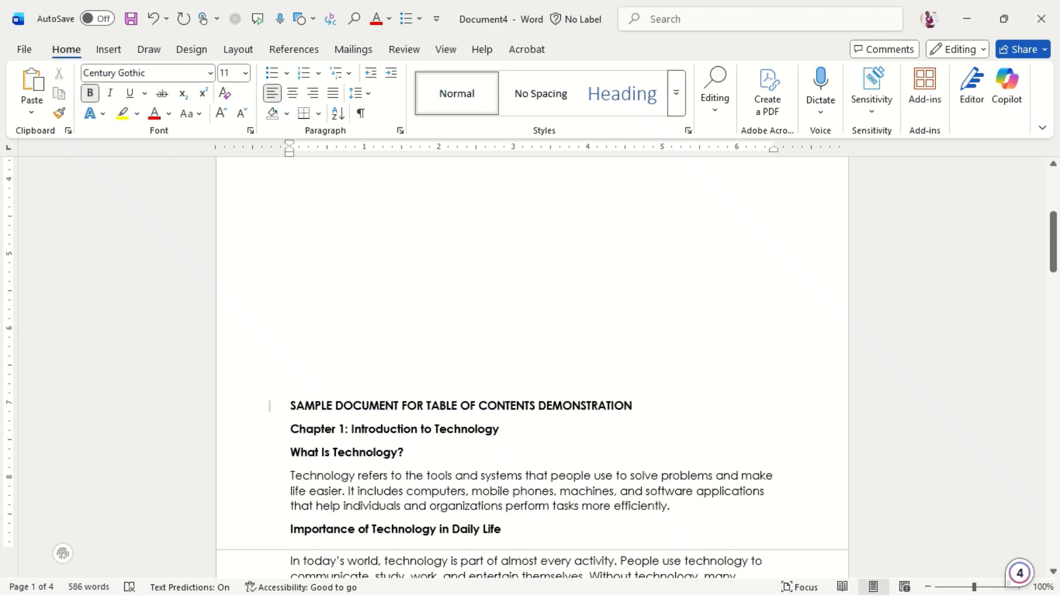
pyautogui.press('Return')
pyautogui.press('Return')
pyautogui.press('Return')
pyautogui.press('Return')
pyautogui.press('Return')
pyautogui.press('Return')
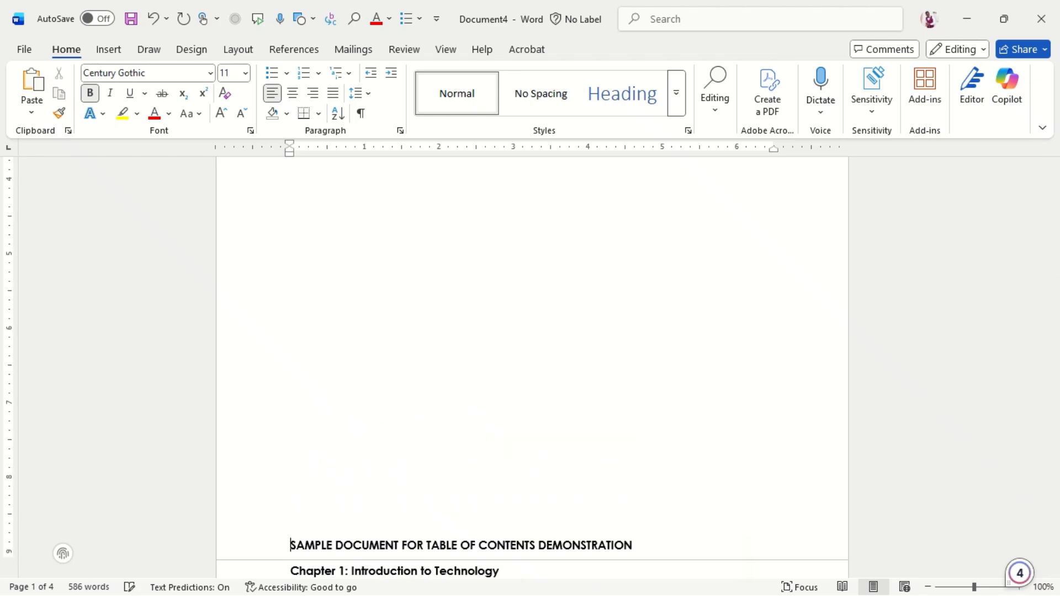
pyautogui.press('Return')
# - Check the blank first page, return to the title's end, and dismiss the Teams notification
pyautogui.click(408, 265)
pyautogui.scroll(5, 408, 265)
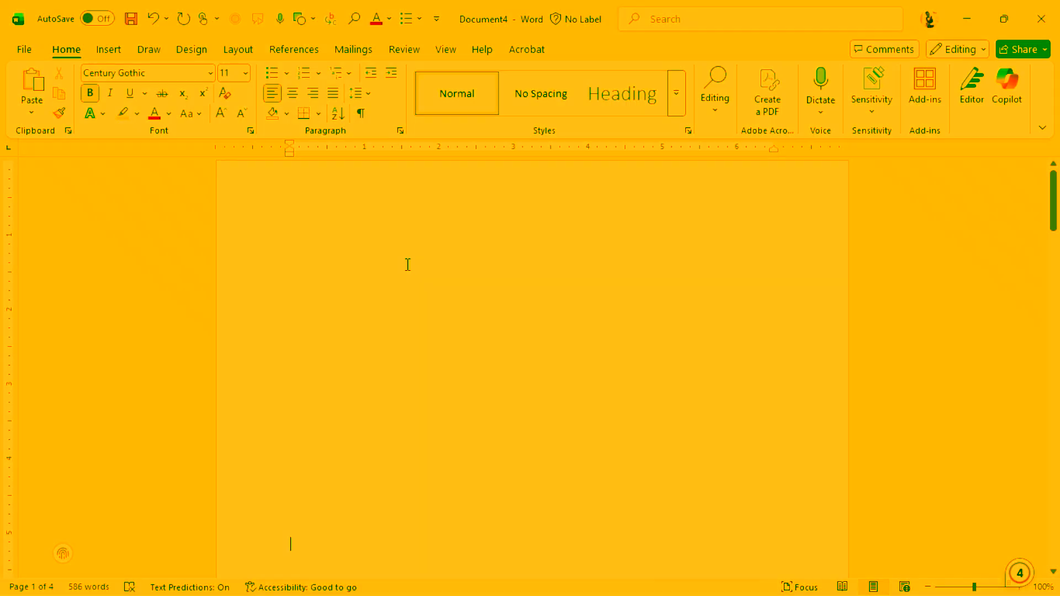
pyautogui.scroll(-10, 389, 341)
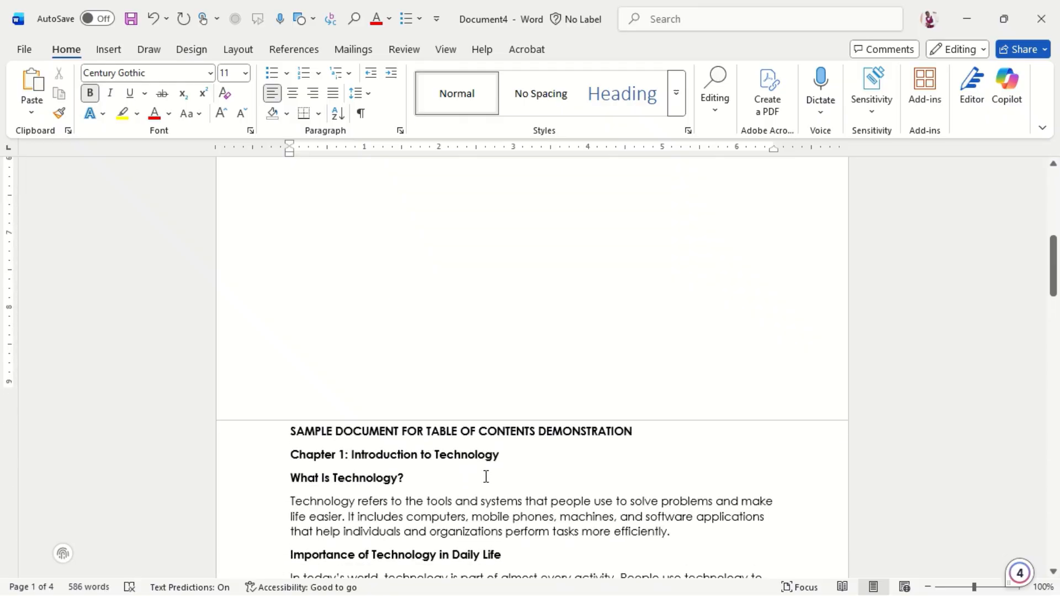
pyautogui.scroll(-1, 483, 475)
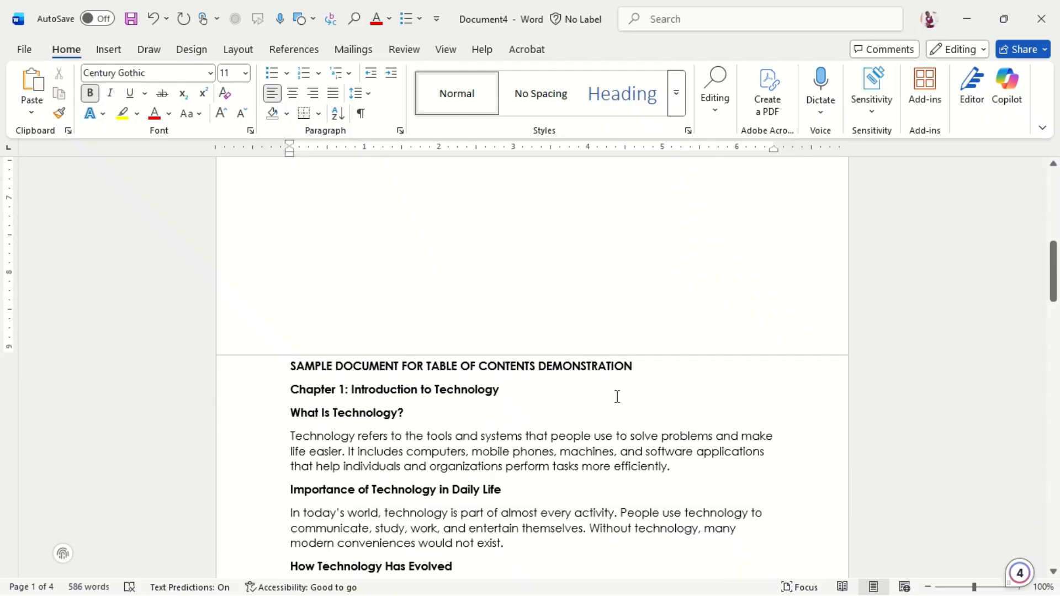
pyautogui.click(641, 363)
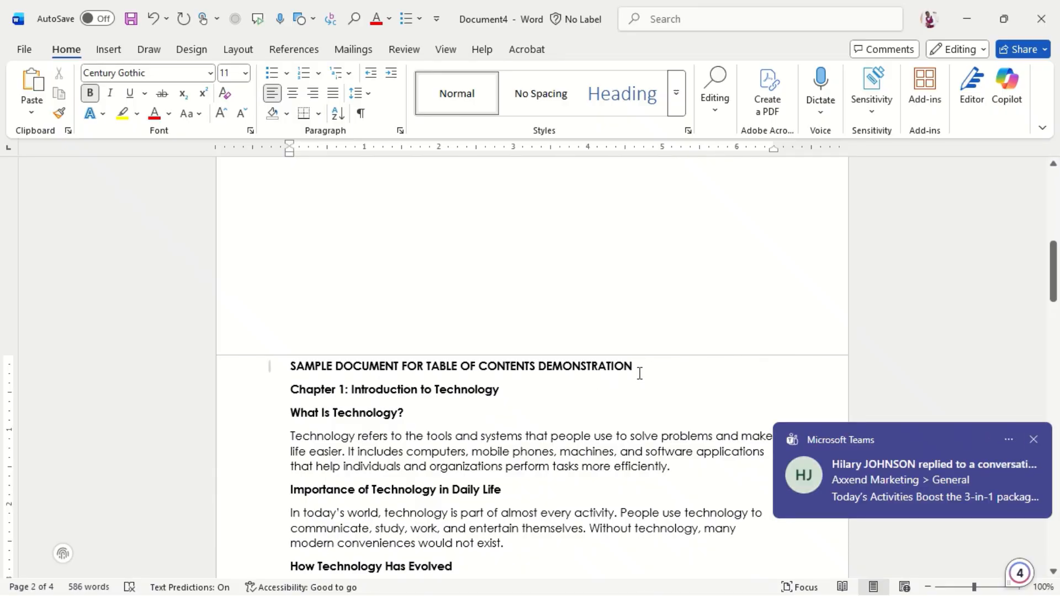
pyautogui.click(1033, 441)
# - Apply the Heading style from the Styles gallery to the document title
pyautogui.moveTo(634, 369); pyautogui.dragTo(299, 367)
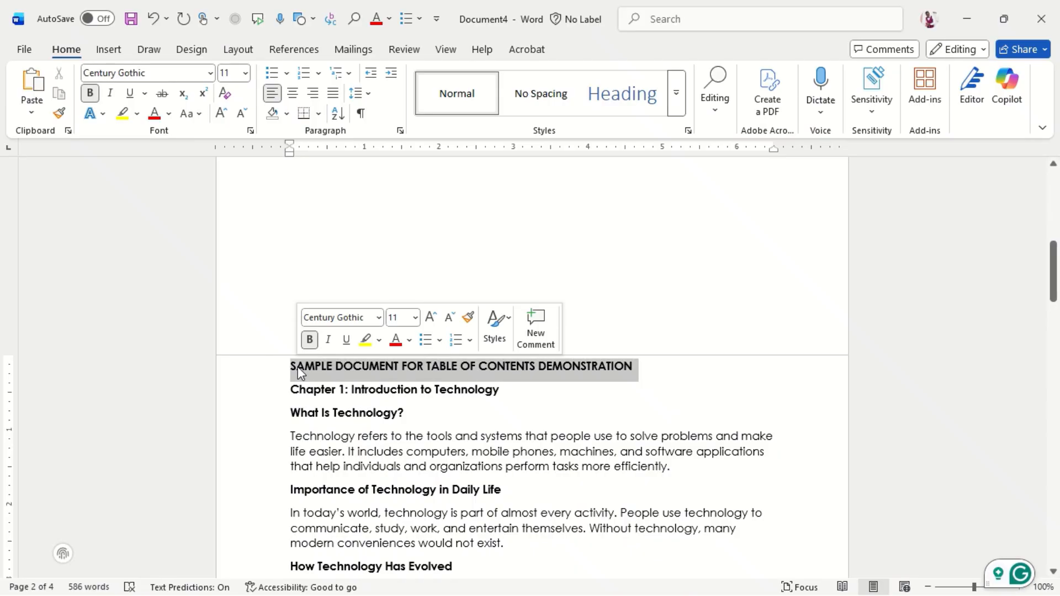
pyautogui.click(680, 92)
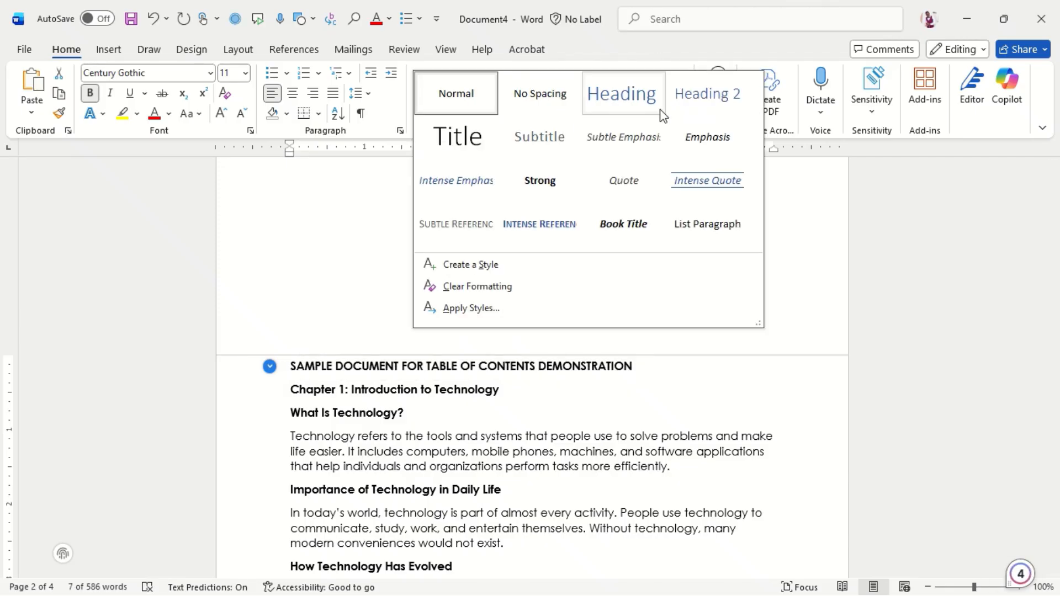
pyautogui.click(626, 94)
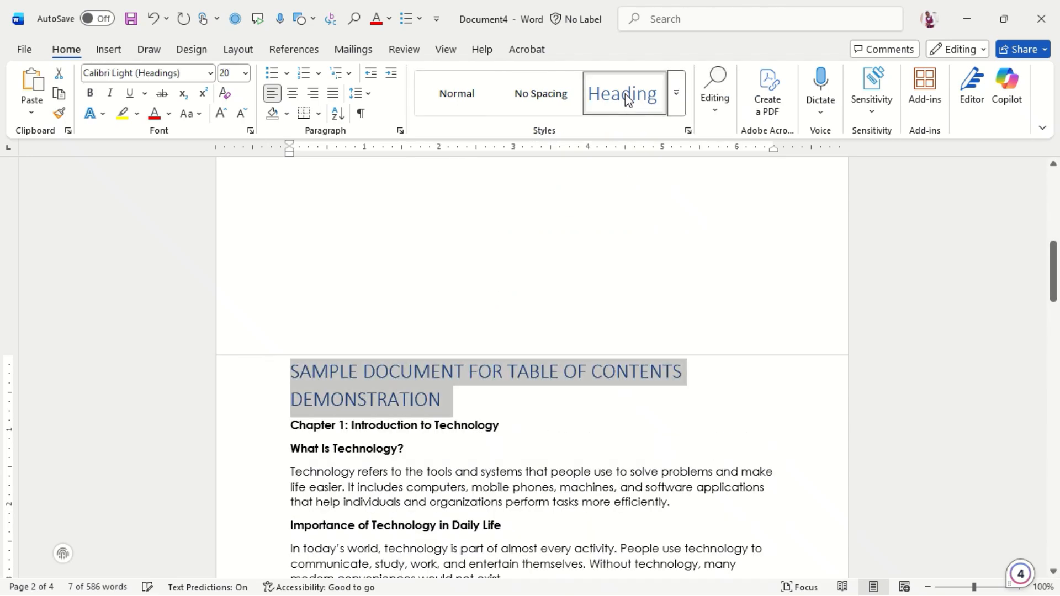
pyautogui.click(476, 405)
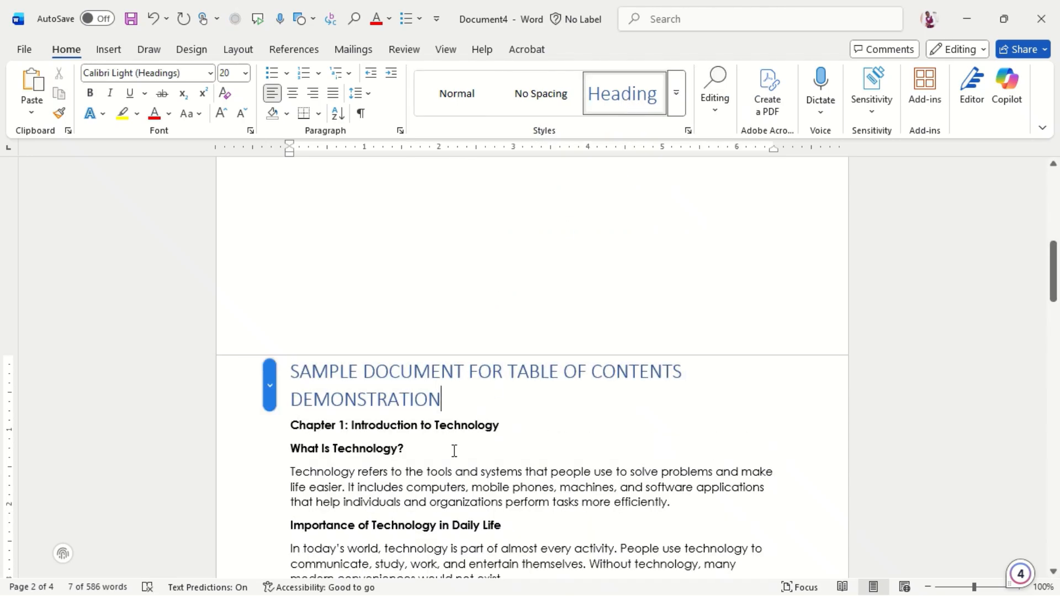
# - Make 'Chapter 1: Introduction to Technology' a Heading 2 and insert a blank line after it
pyautogui.scroll(-2, 453, 450)
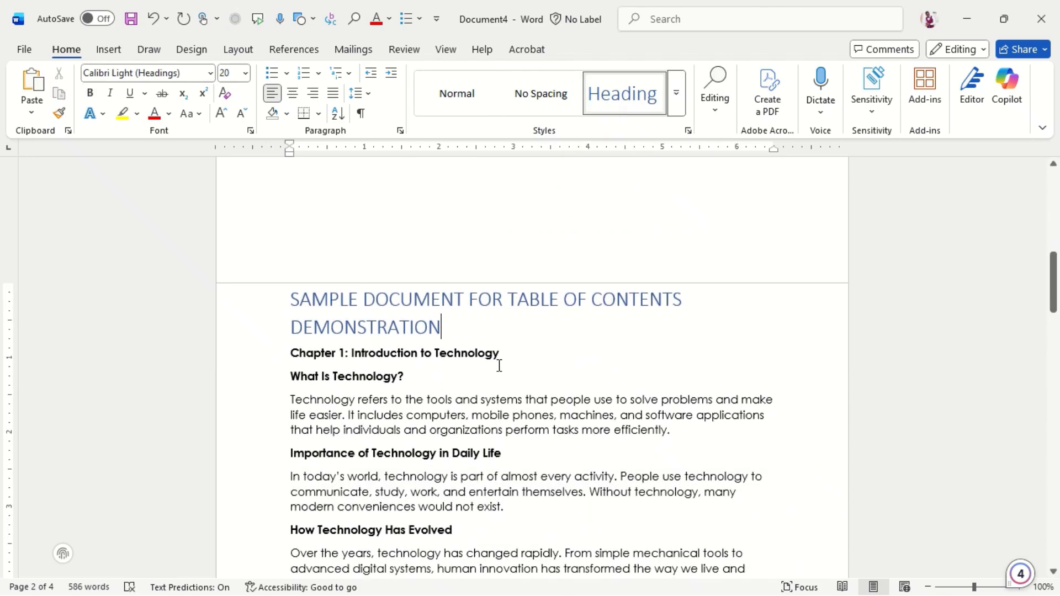
pyautogui.click(500, 356)
pyautogui.moveTo(501, 356); pyautogui.dragTo(317, 358)
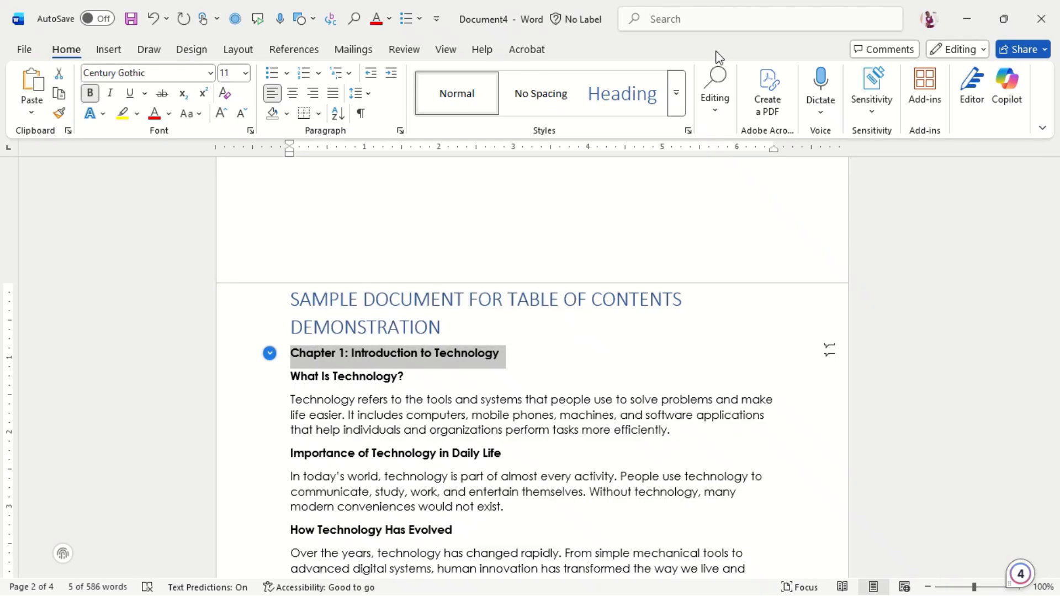
pyautogui.click(676, 94)
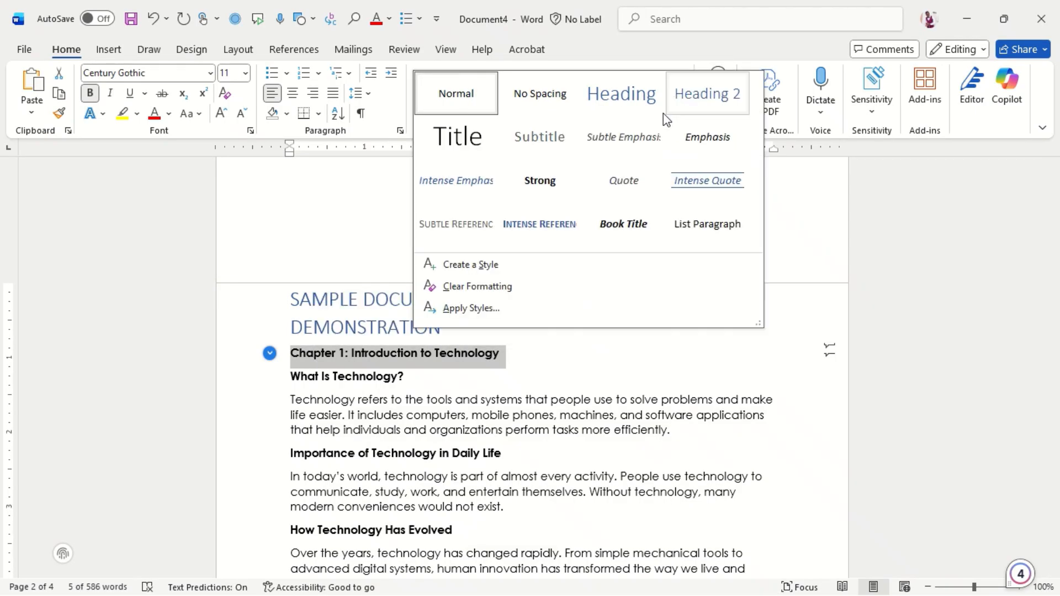
pyautogui.click(700, 105)
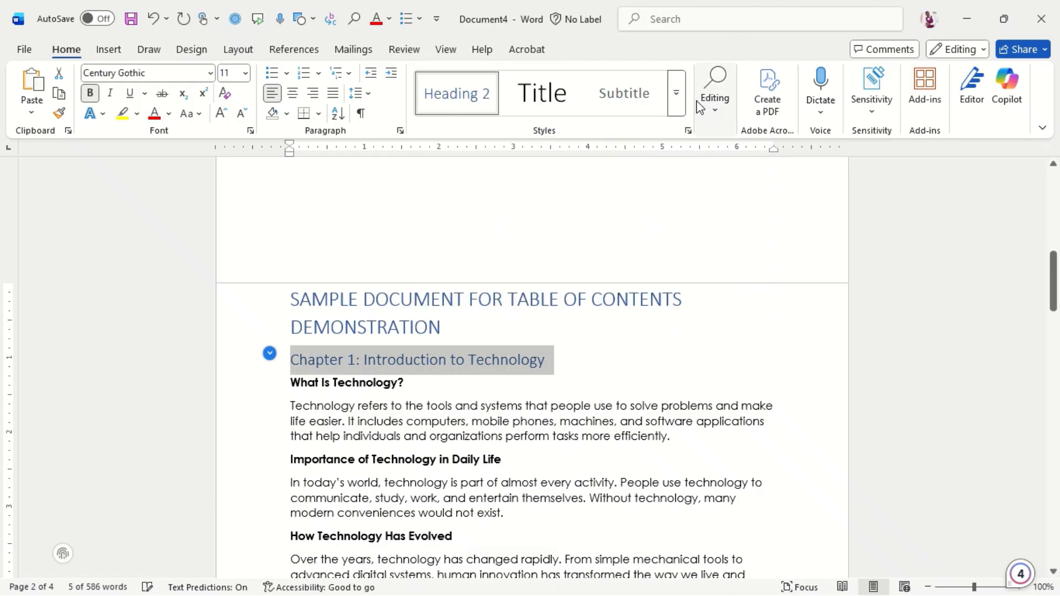
pyautogui.click(486, 387)
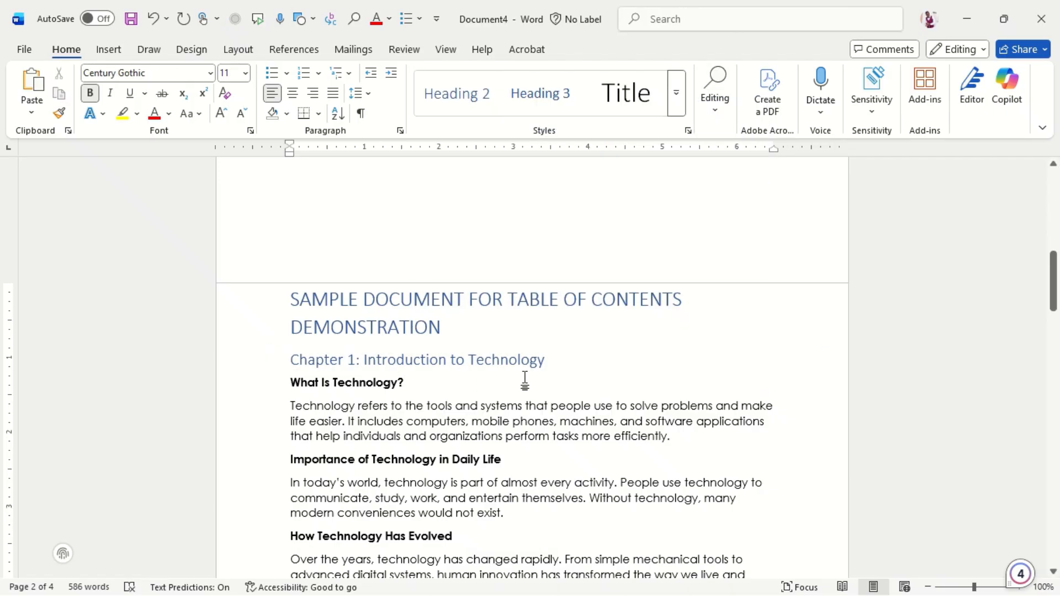
pyautogui.press('Return')
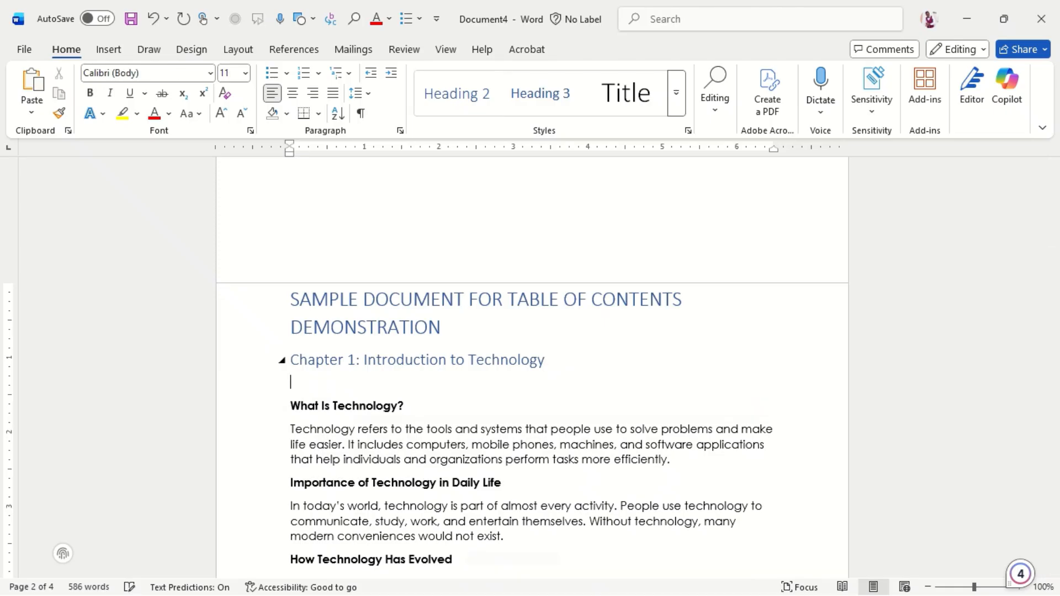
pyautogui.click(406, 406)
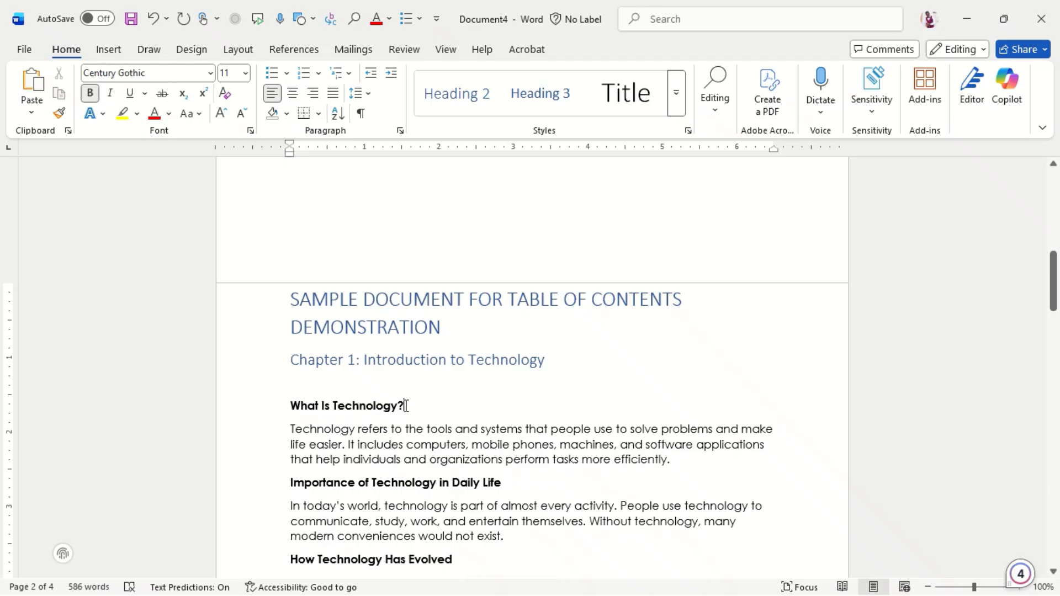
# - Style 'What Is Technology?' as Heading 3 and the Chapter 2 title as Heading 2
pyautogui.moveTo(405, 406); pyautogui.dragTo(289, 406)
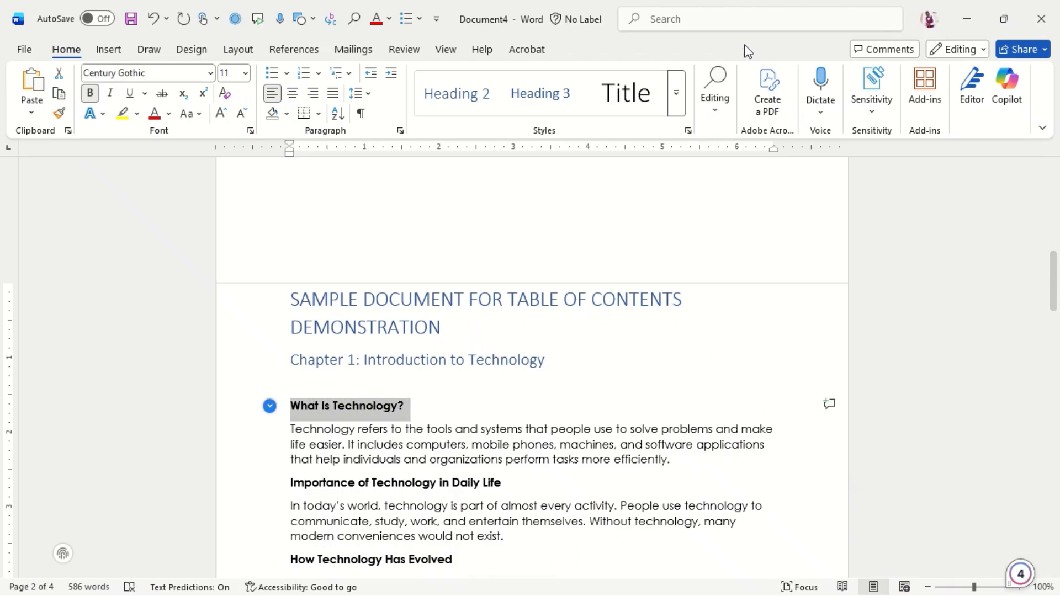
pyautogui.click(542, 95)
pyautogui.scroll(-3, 439, 386)
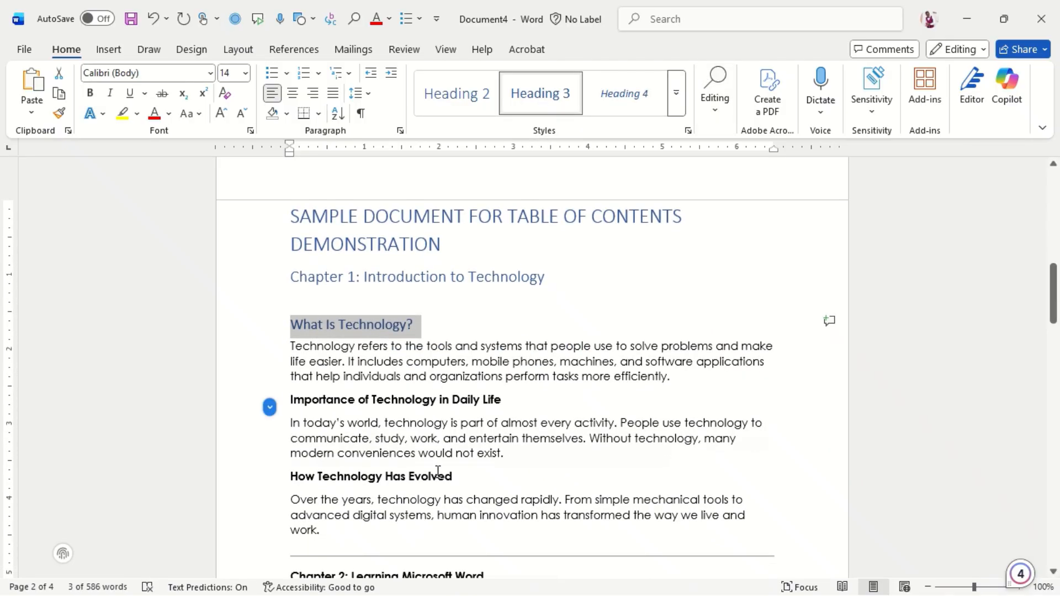
pyautogui.scroll(-3, 438, 472)
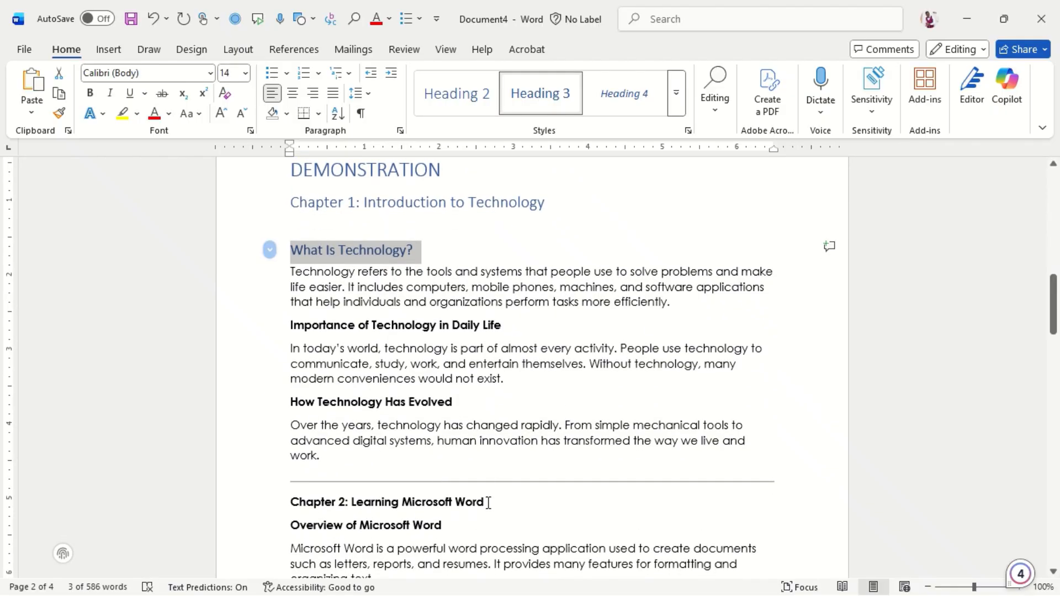
pyautogui.moveTo(490, 501); pyautogui.dragTo(302, 513)
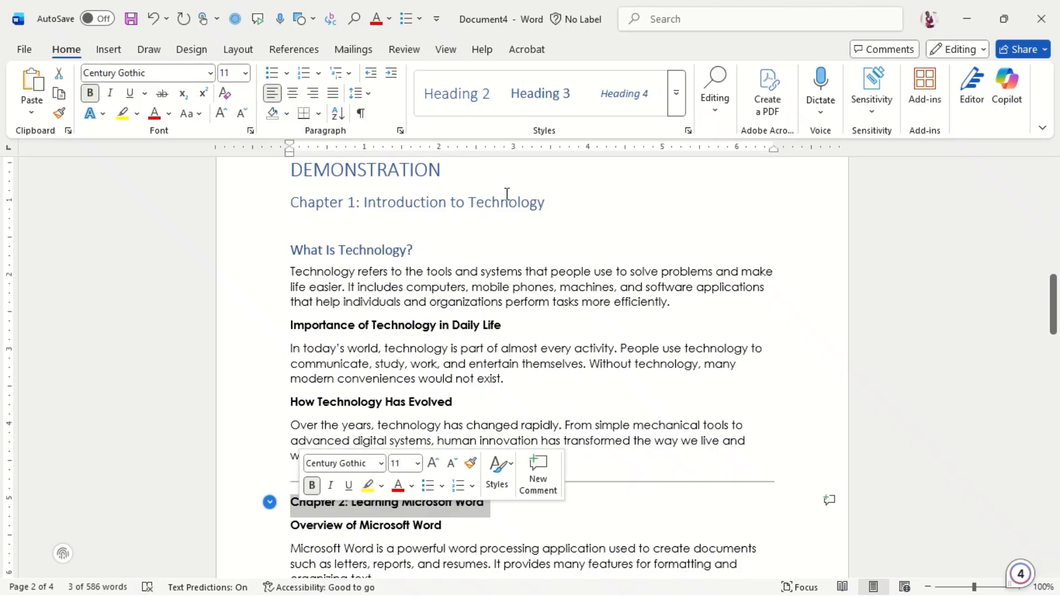
pyautogui.click(475, 99)
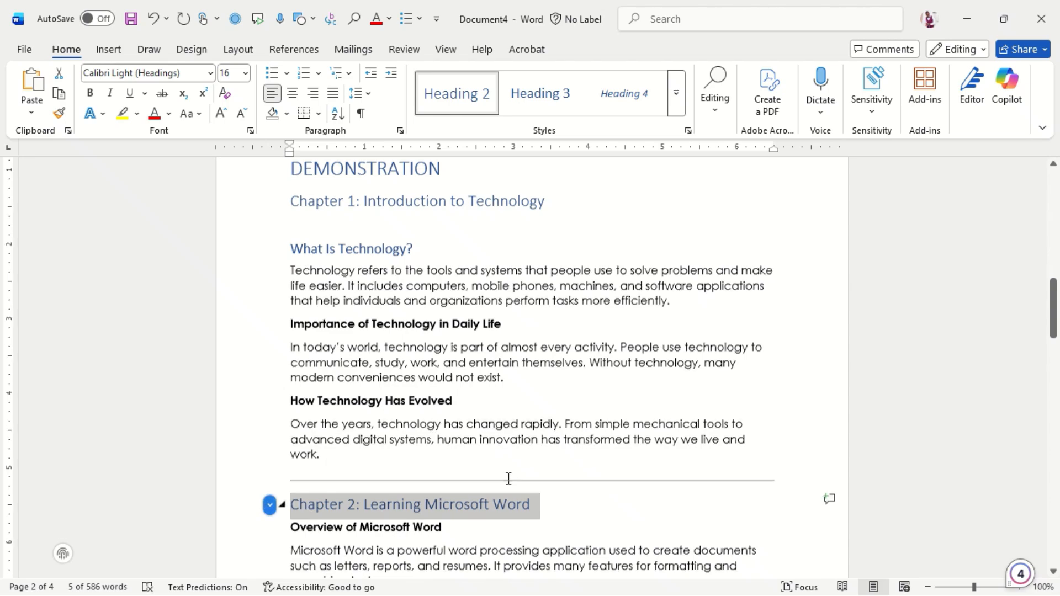
# - Dismiss the chat notification and make the Chapter 3 and Chapter 4 titles Heading 2
pyautogui.scroll(-4, 506, 480)
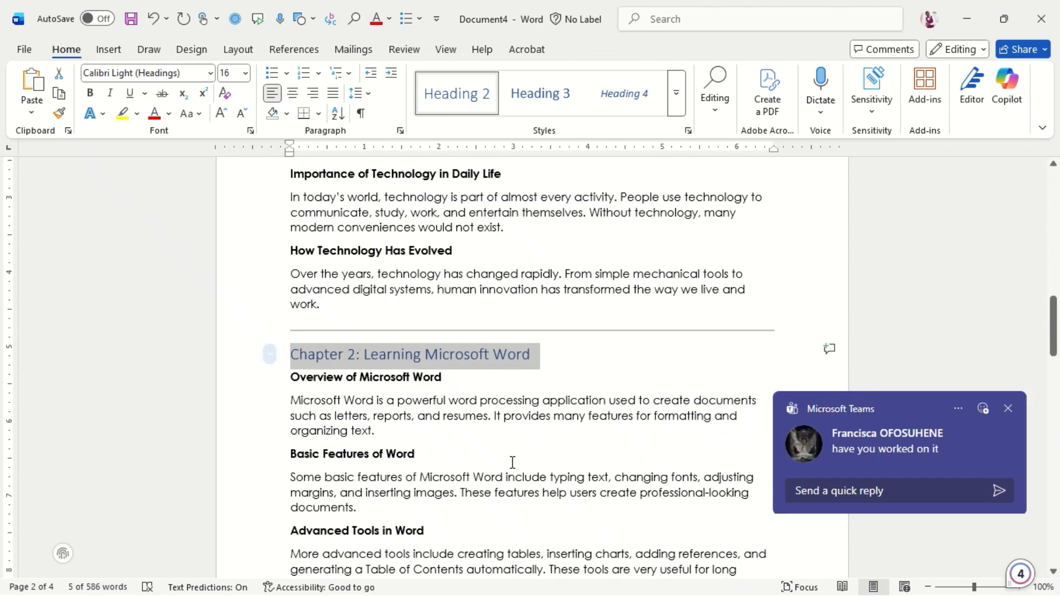
pyautogui.click(1032, 407)
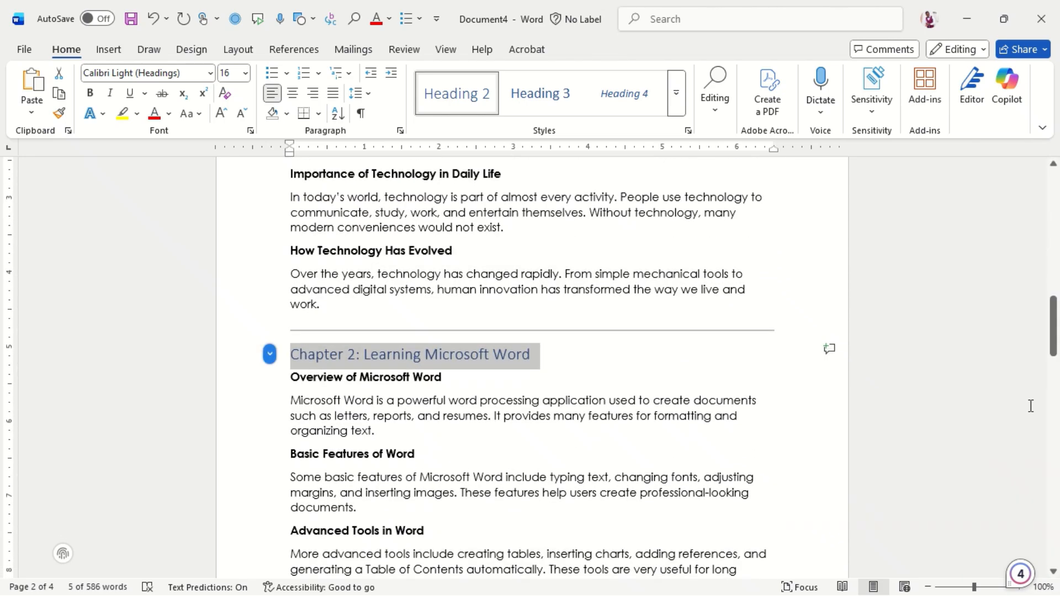
pyautogui.scroll(-2, 393, 450)
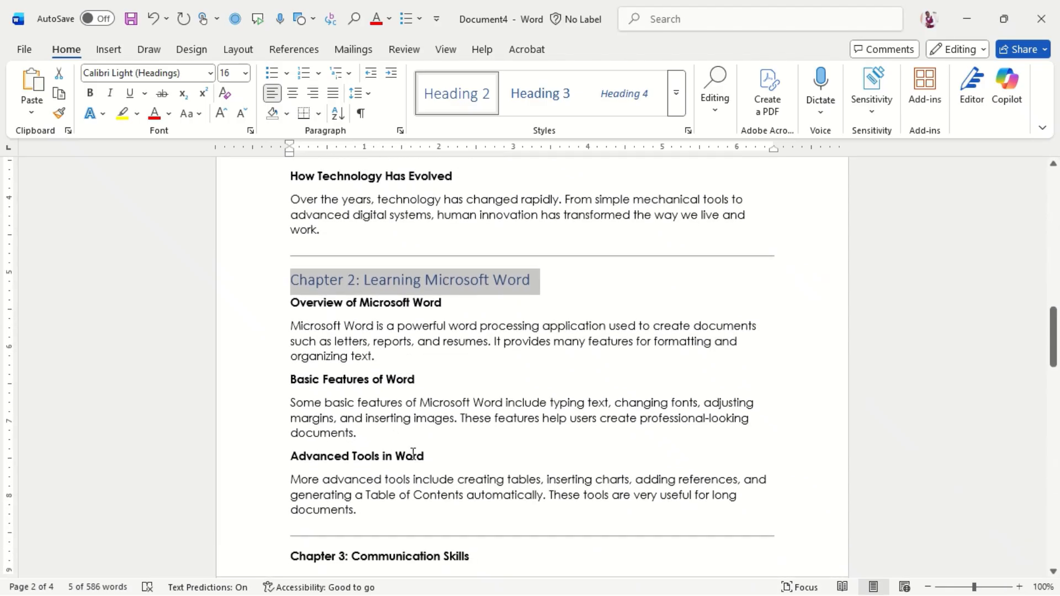
pyautogui.scroll(-2, 413, 454)
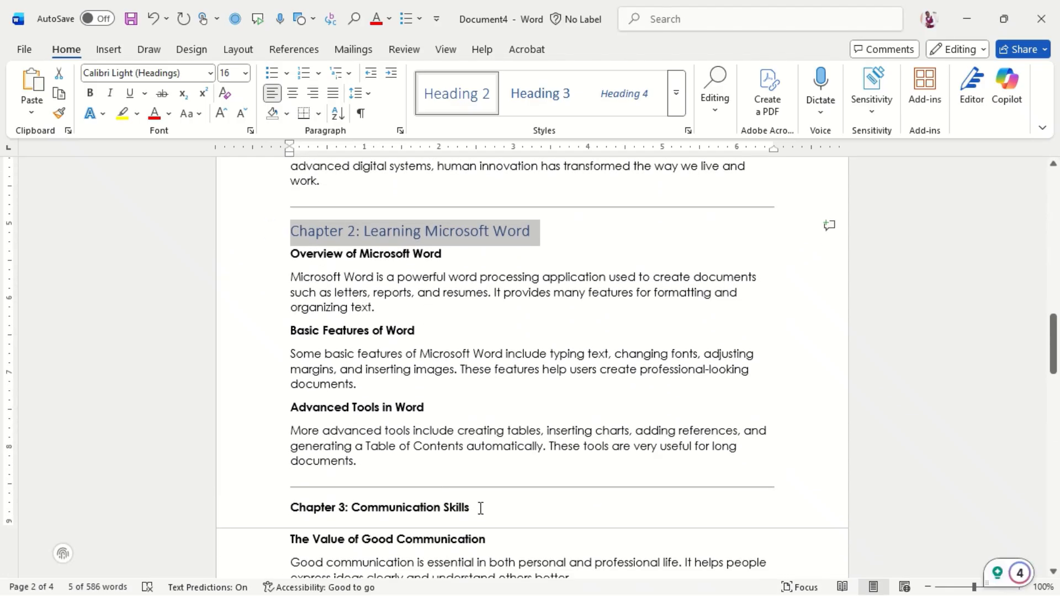
pyautogui.moveTo(480, 508); pyautogui.dragTo(277, 507)
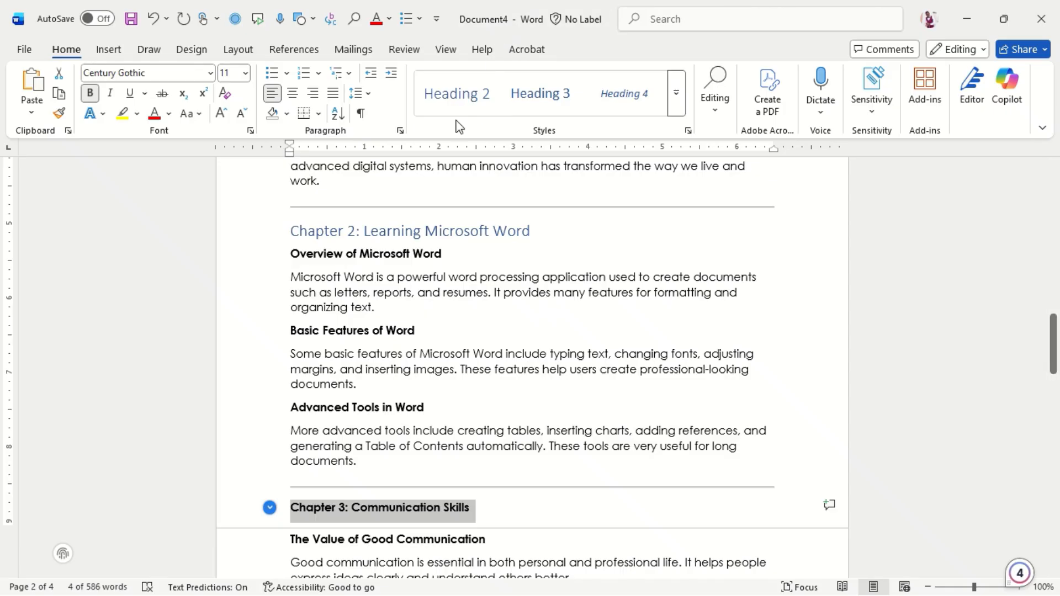
pyautogui.click(457, 94)
pyautogui.scroll(-3, 423, 442)
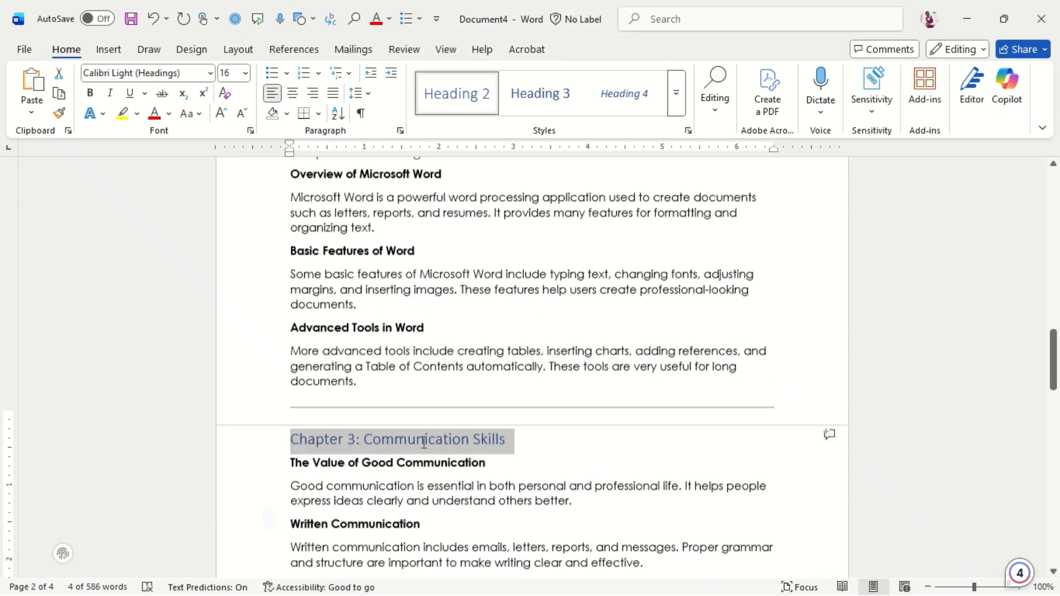
pyautogui.scroll(-8, 424, 442)
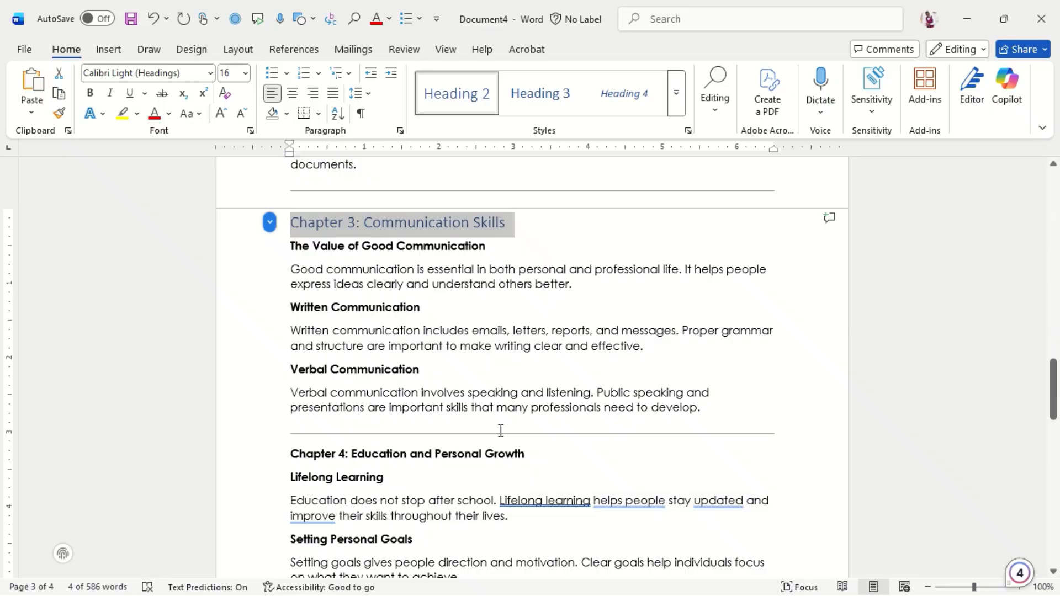
pyautogui.moveTo(528, 454); pyautogui.dragTo(303, 467)
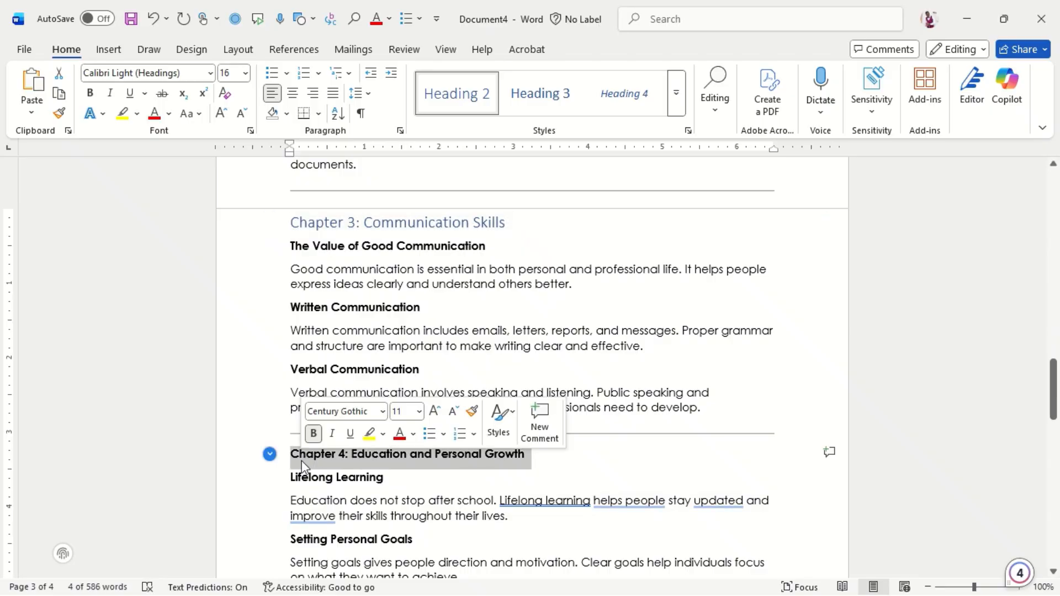
pyautogui.click(466, 94)
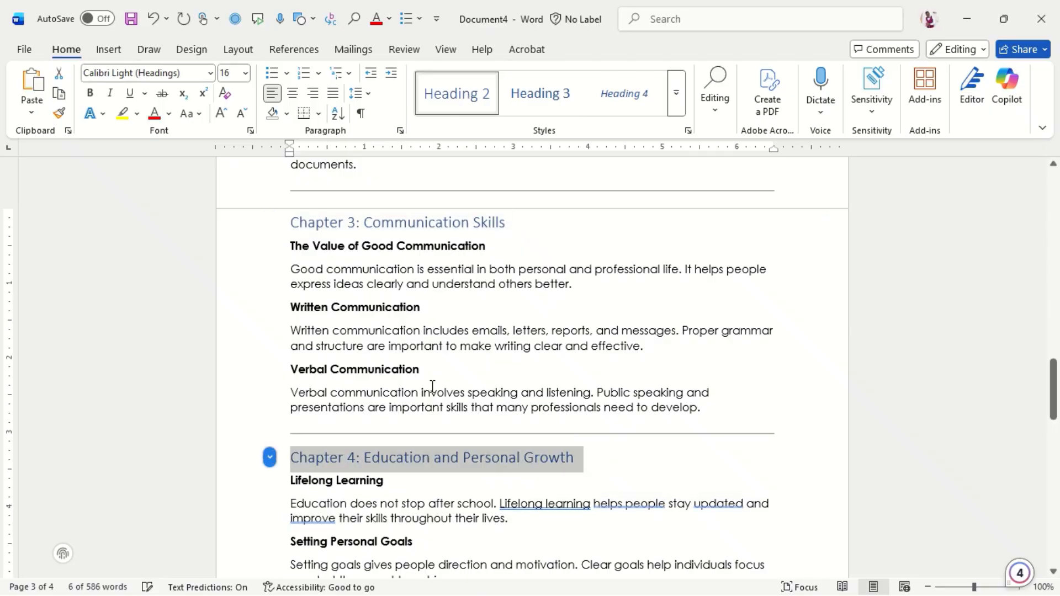
# - Style 'The Value of Good Communication' as Heading 3 and 'Written Communication' as Heading 4
pyautogui.scroll(4, 432, 387)
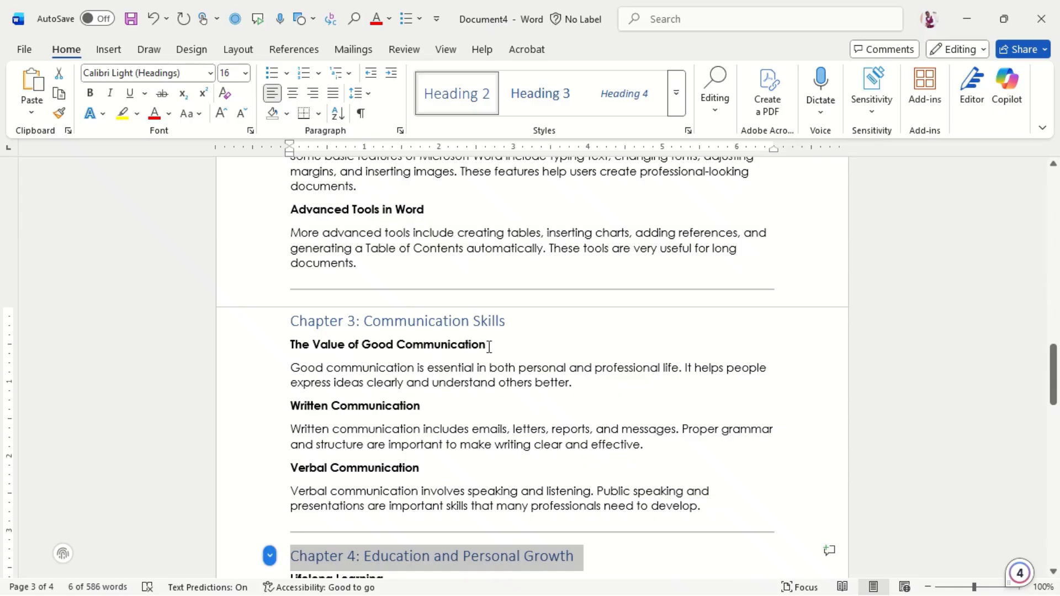
pyautogui.click(487, 346)
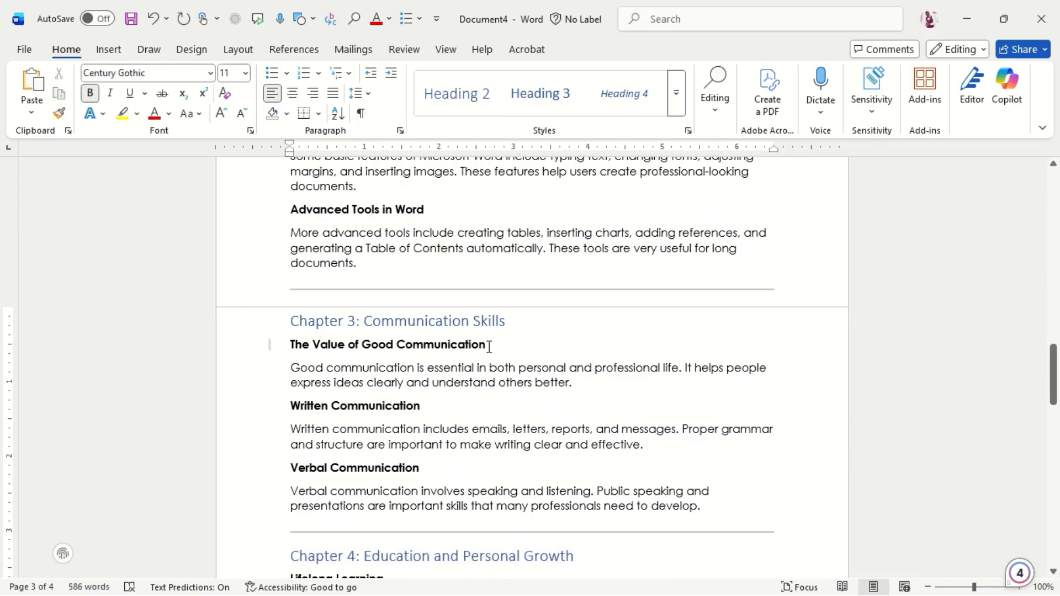
pyautogui.moveTo(489, 346); pyautogui.dragTo(297, 352)
pyautogui.click(559, 99)
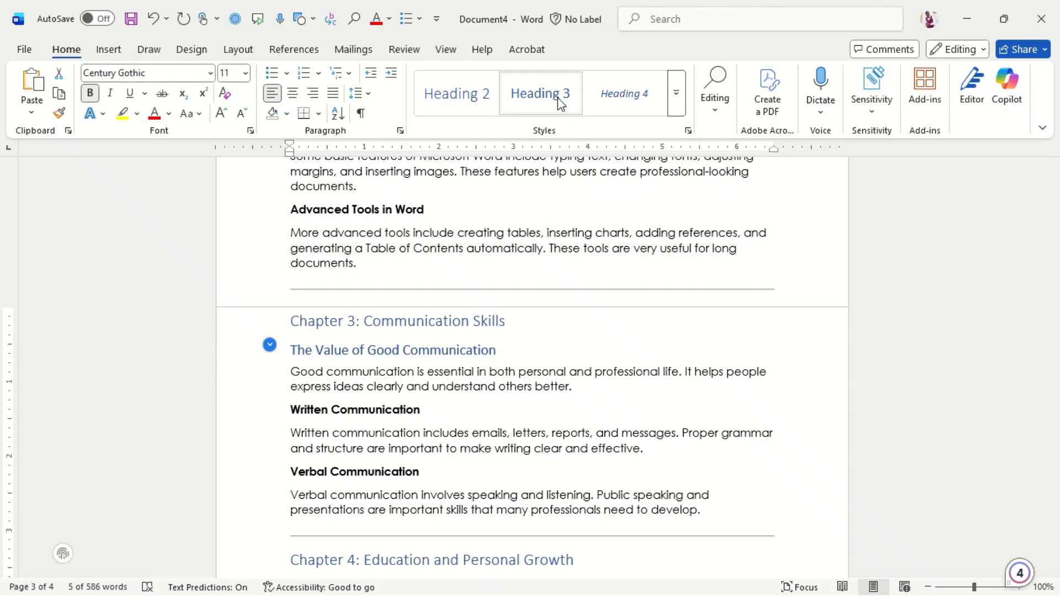
pyautogui.click(560, 99)
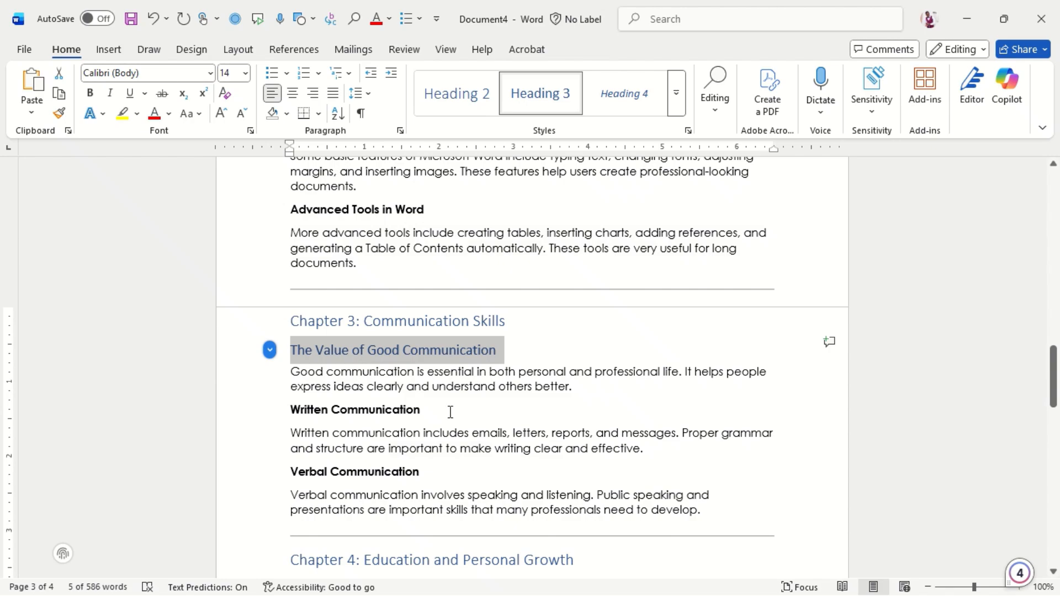
pyautogui.scroll(-1, 451, 412)
pyautogui.moveTo(430, 382); pyautogui.dragTo(323, 386)
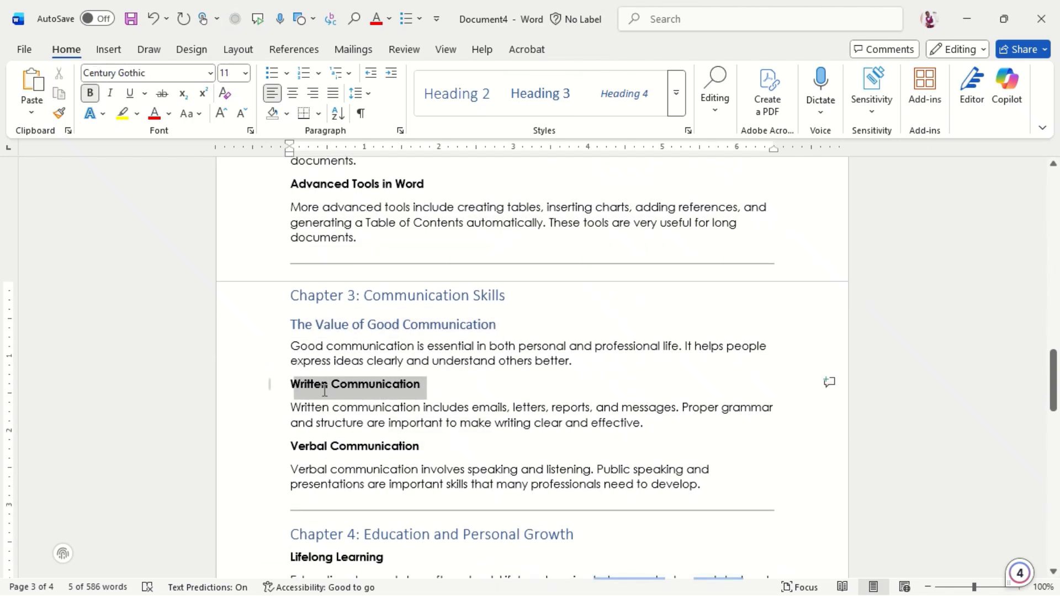
pyautogui.click(627, 91)
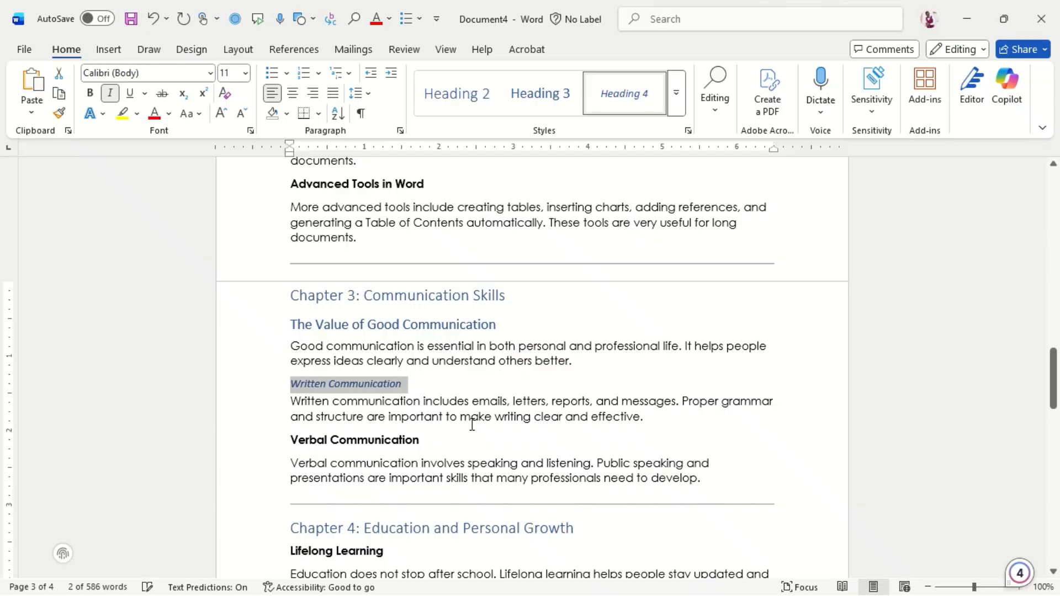
# - Make the Chapter 5 and 'Chapter 6: Health and Wellbeing' titles Heading 2
pyautogui.scroll(-2, 472, 424)
pyautogui.scroll(-3, 472, 424)
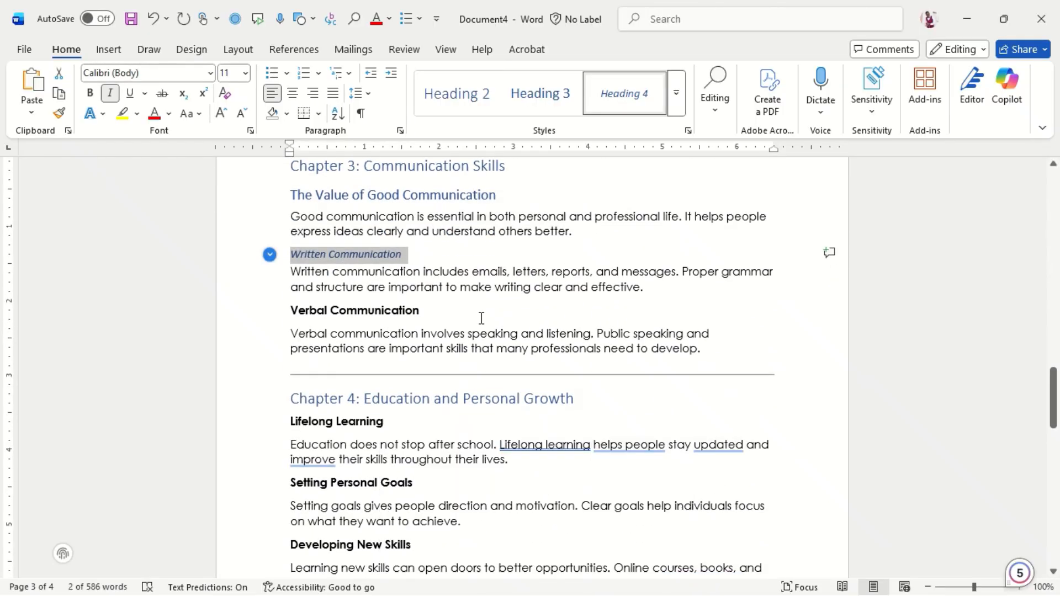
pyautogui.scroll(-2, 482, 318)
pyautogui.scroll(-1, 482, 319)
pyautogui.scroll(-3, 423, 393)
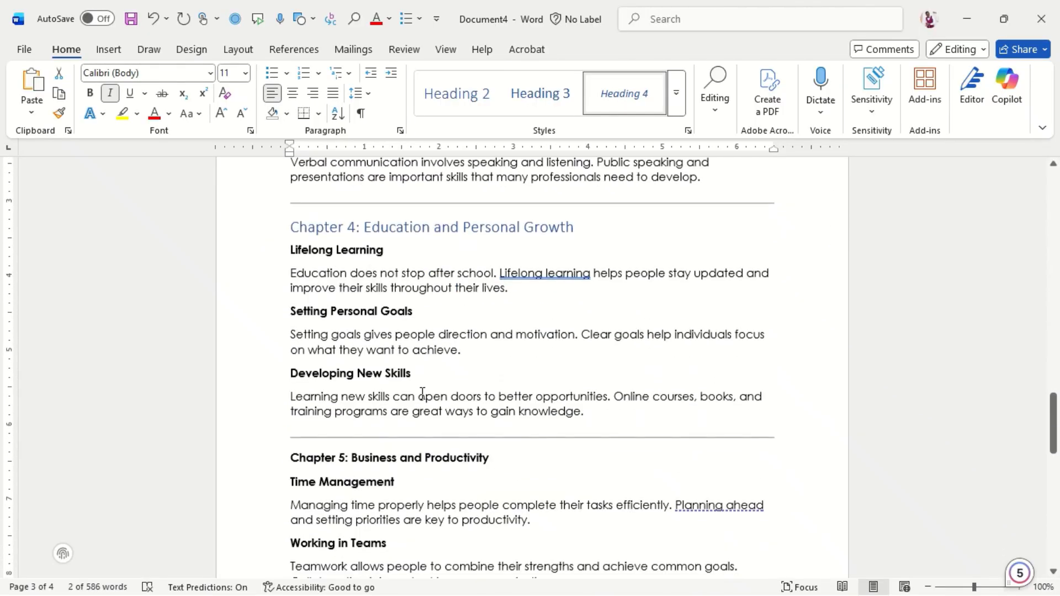
pyautogui.click(491, 455)
pyautogui.moveTo(490, 455); pyautogui.dragTo(291, 454)
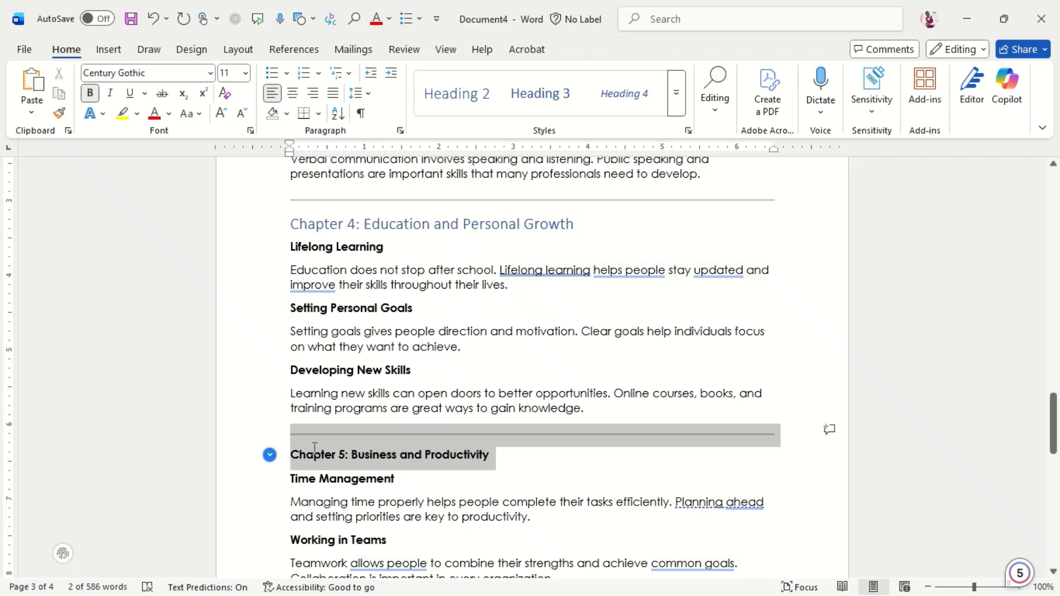
pyautogui.click(456, 93)
pyautogui.scroll(-3, 468, 333)
pyautogui.scroll(-3, 468, 333)
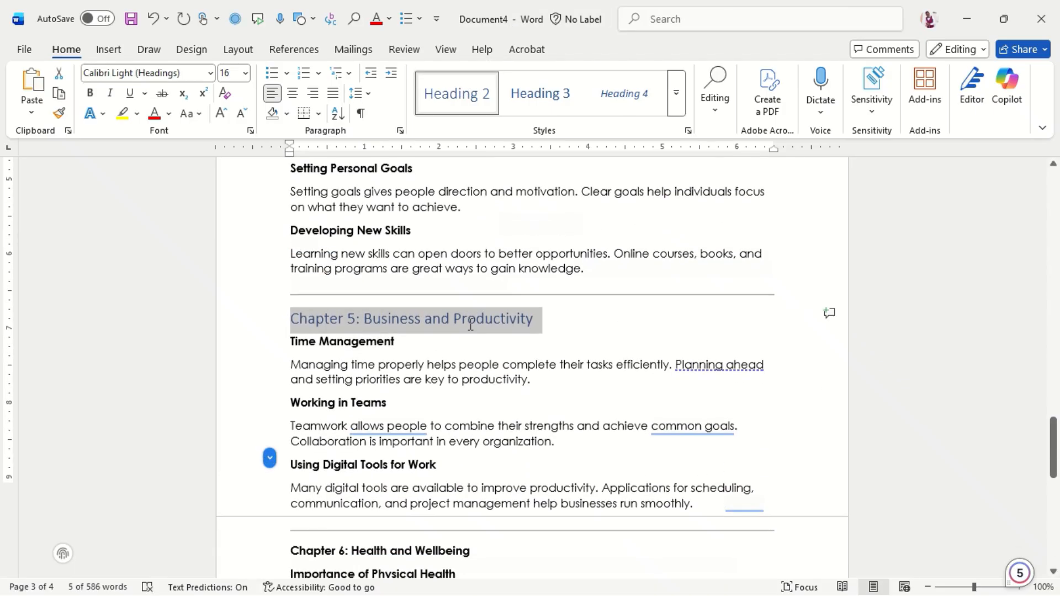
pyautogui.moveTo(480, 484); pyautogui.dragTo(291, 485)
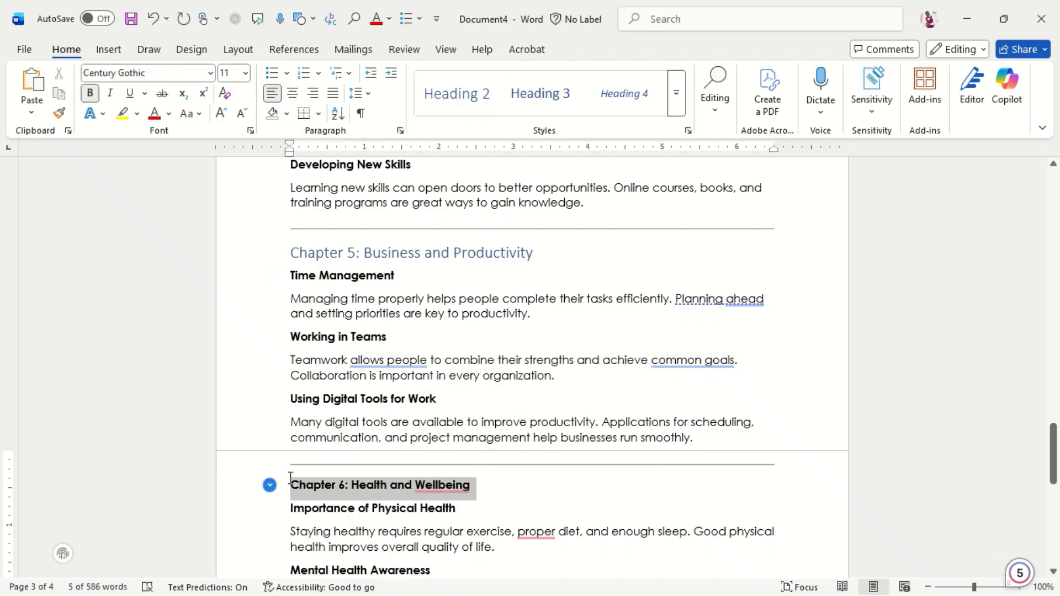
pyautogui.click(463, 99)
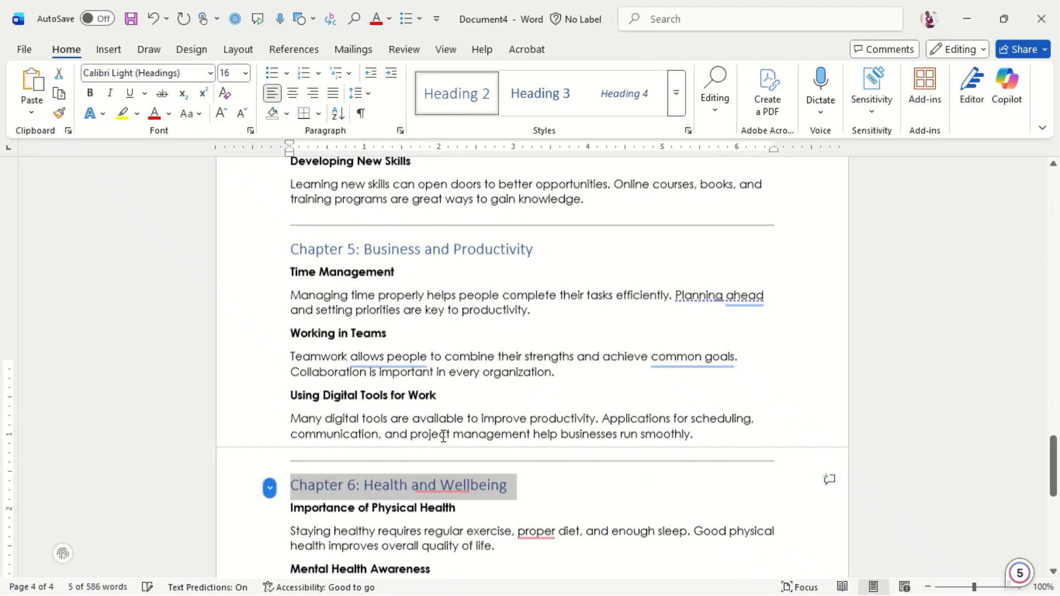
pyautogui.scroll(-3, 444, 437)
# - Style 'Mental Health Awareness' and 'Balancing Work and Life' as Heading 3
pyautogui.moveTo(440, 472); pyautogui.dragTo(291, 471)
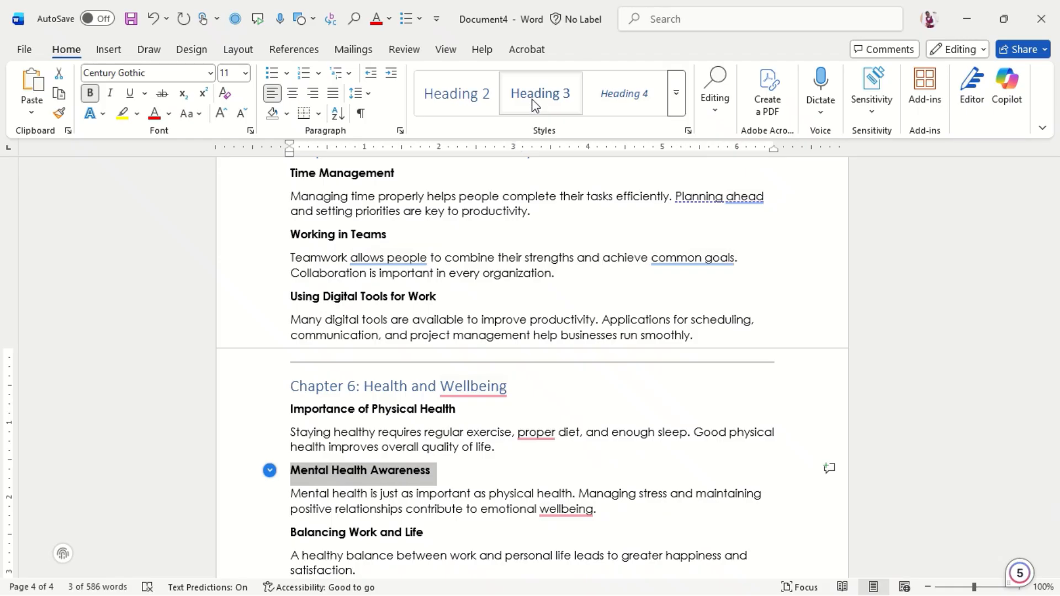
pyautogui.click(535, 99)
pyautogui.scroll(-3, 448, 525)
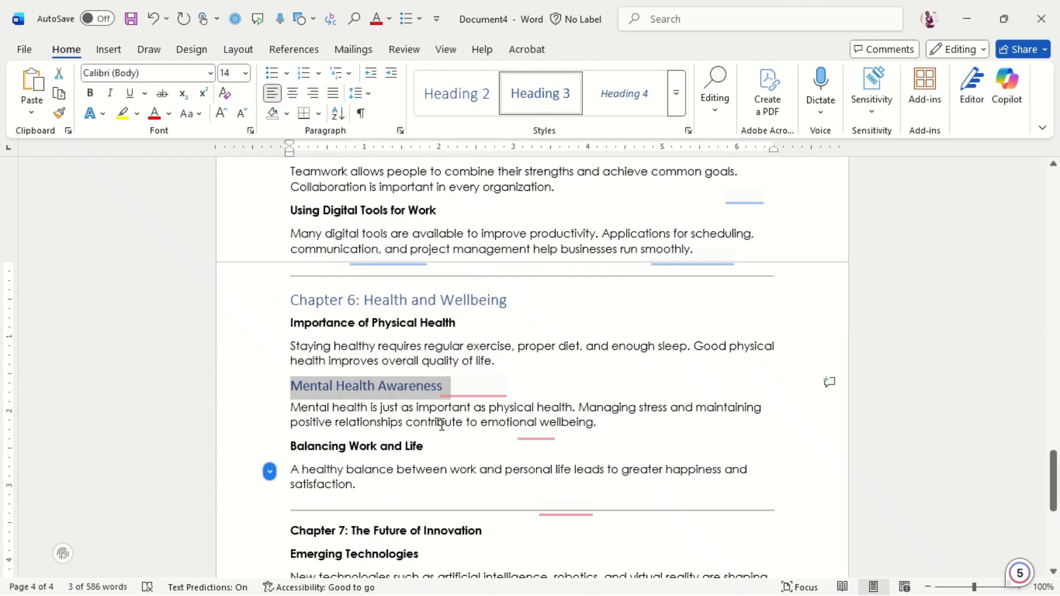
pyautogui.moveTo(434, 444); pyautogui.dragTo(308, 449)
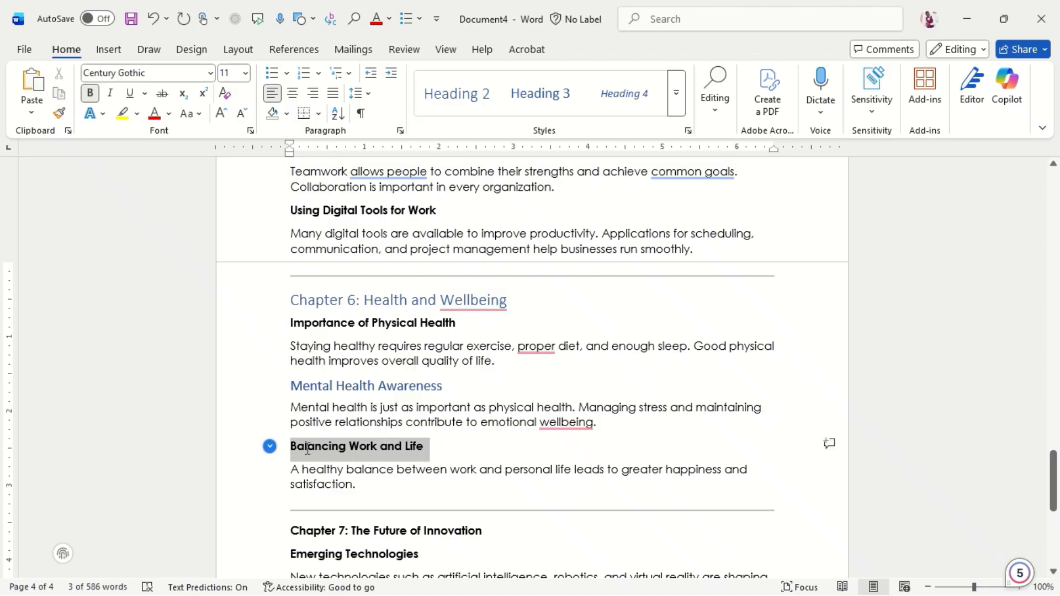
pyautogui.click(565, 105)
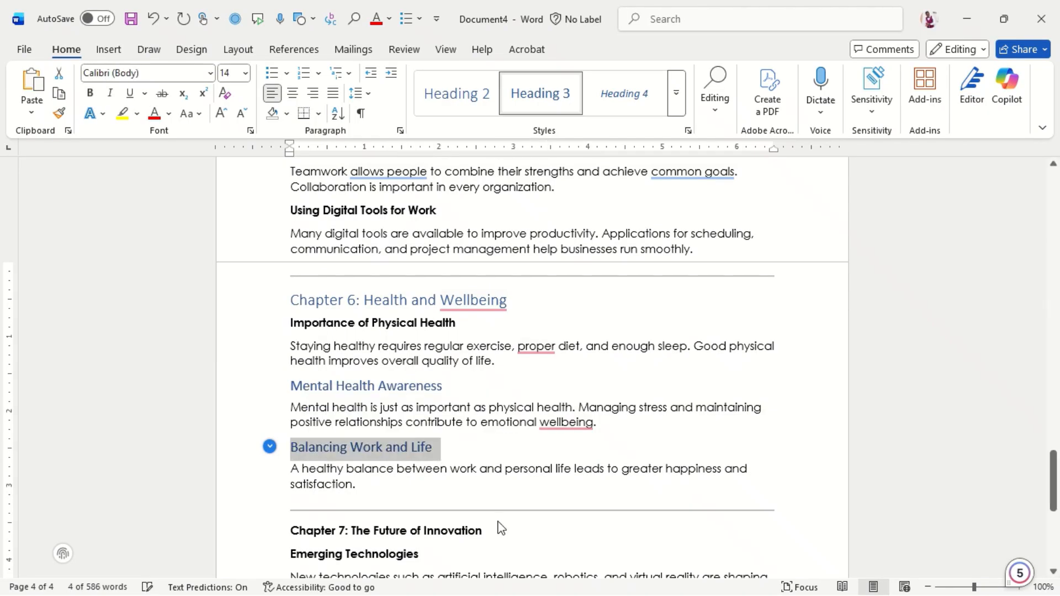
pyautogui.scroll(-3, 498, 516)
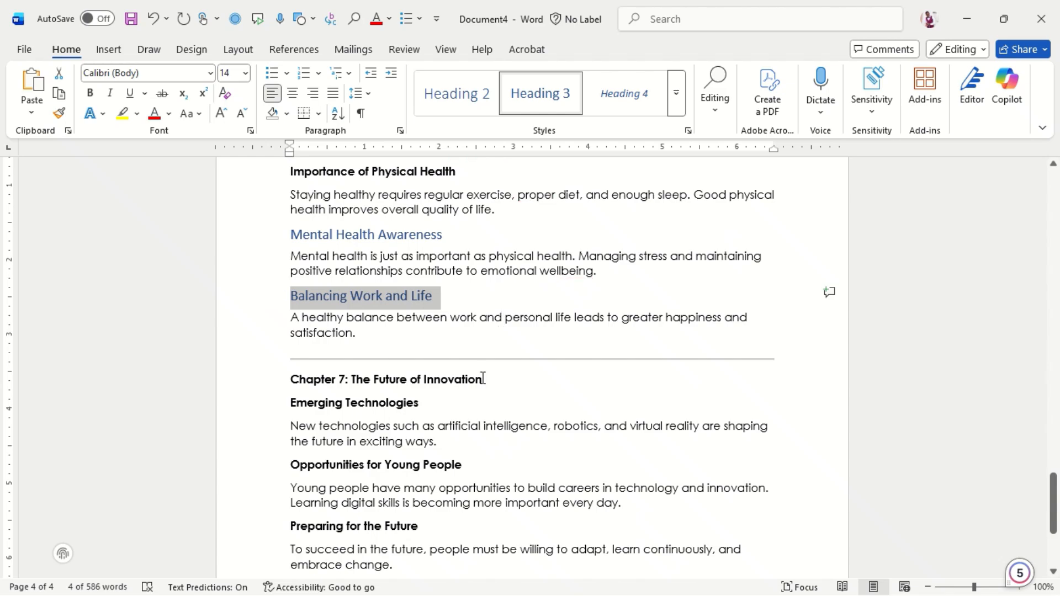
# - Make Chapter 7 Heading 2, 'Emerging Technologies' Heading 3, and 'Opportunities for Young People' Heading 4
pyautogui.moveTo(486, 379); pyautogui.dragTo(291, 381)
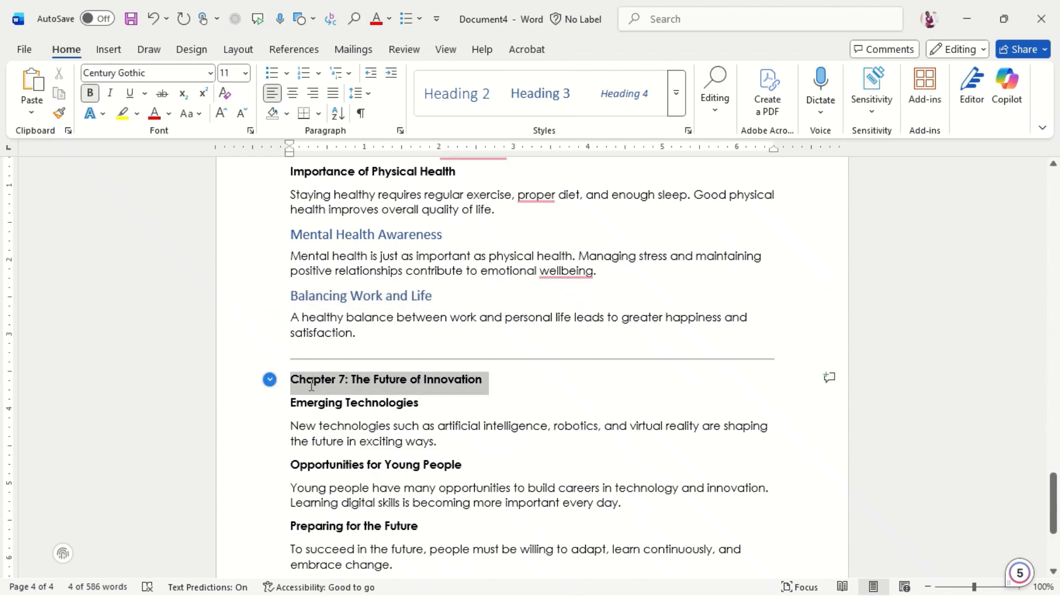
pyautogui.click(442, 94)
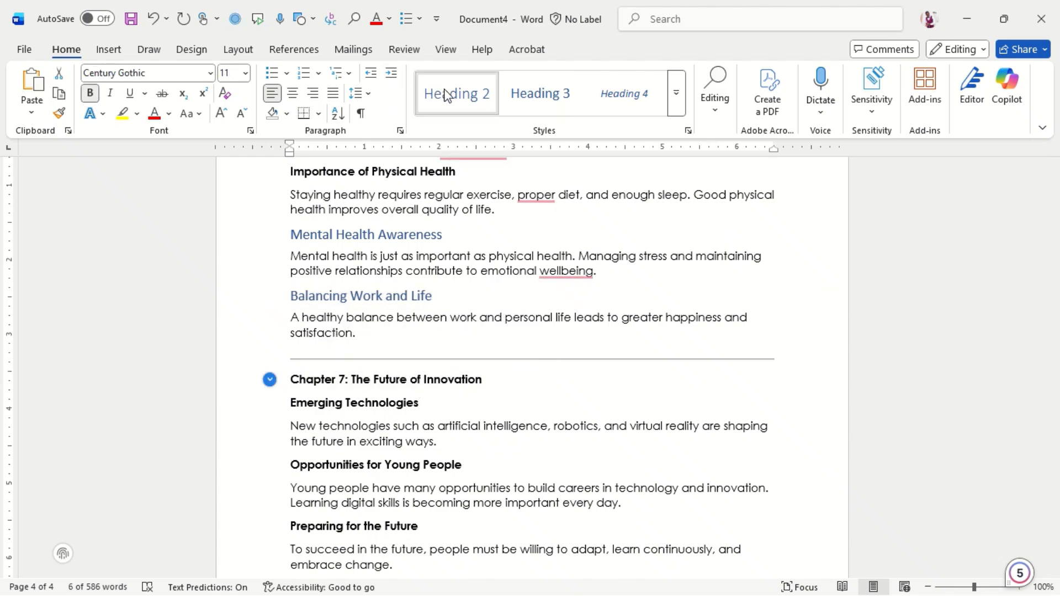
pyautogui.moveTo(434, 401); pyautogui.dragTo(290, 406)
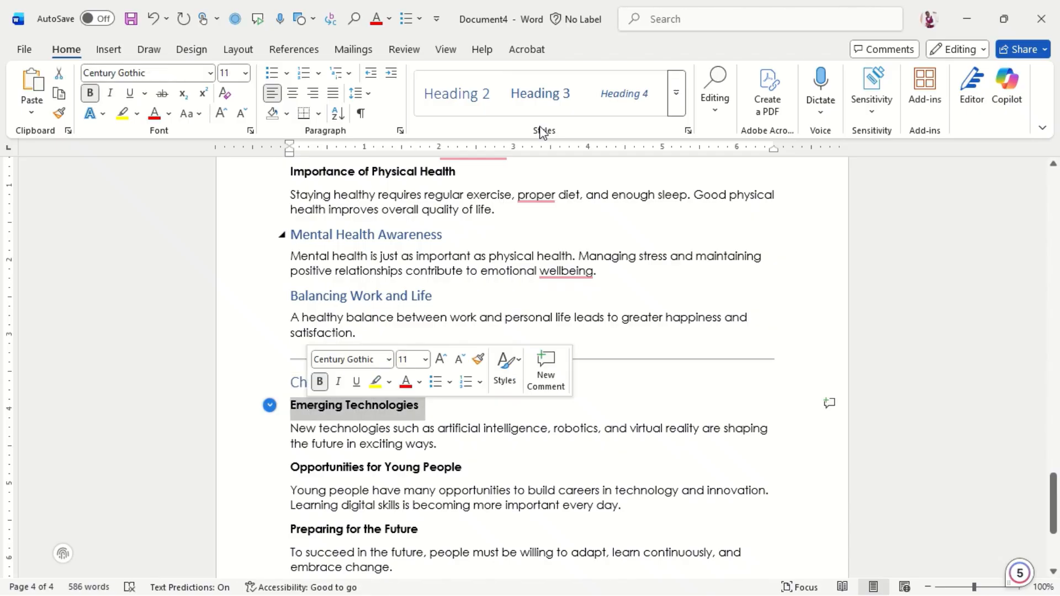
pyautogui.click(546, 98)
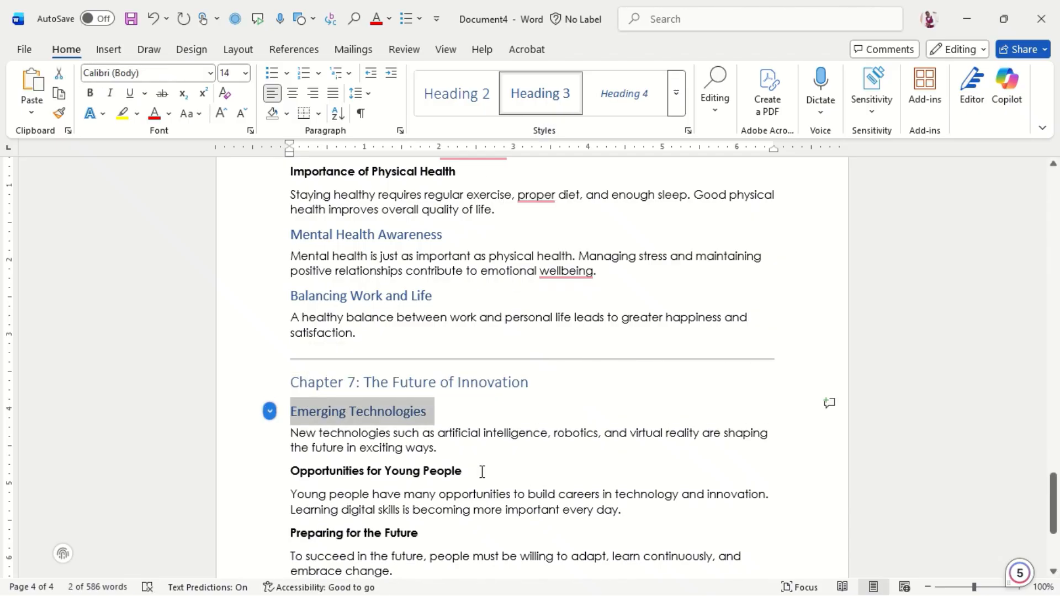
pyautogui.moveTo(482, 473); pyautogui.dragTo(291, 471)
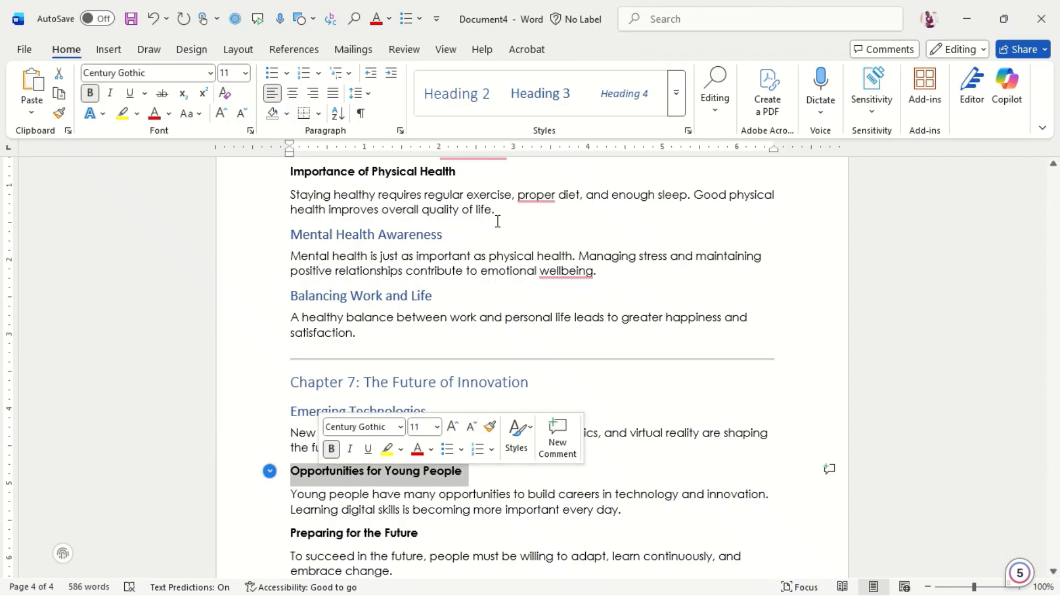
pyautogui.click(609, 99)
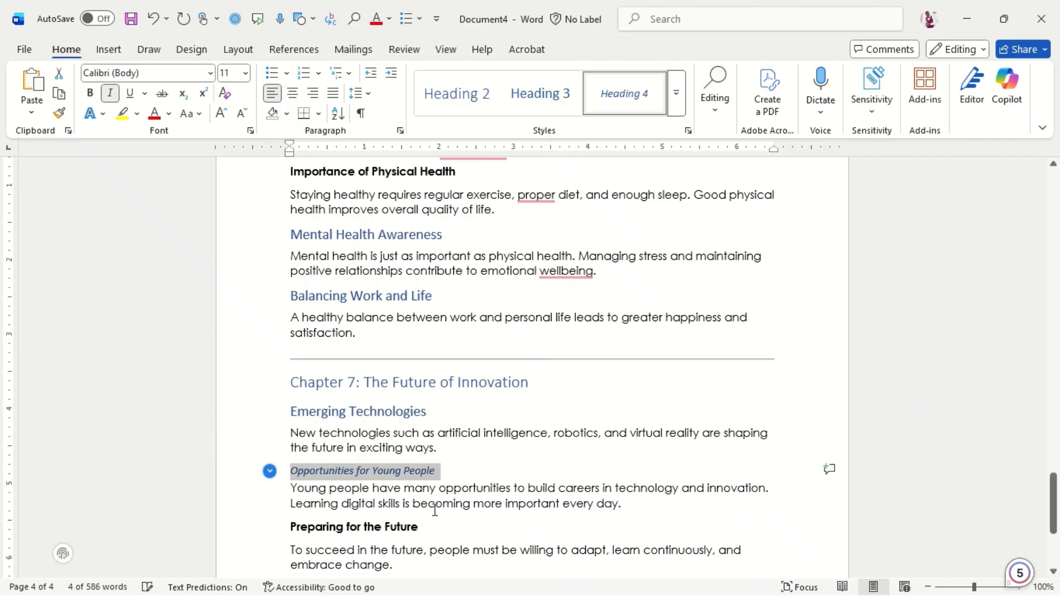
# - Make the Conclusion heading a Heading 2
pyautogui.scroll(-2, 435, 510)
pyautogui.scroll(-1, 436, 503)
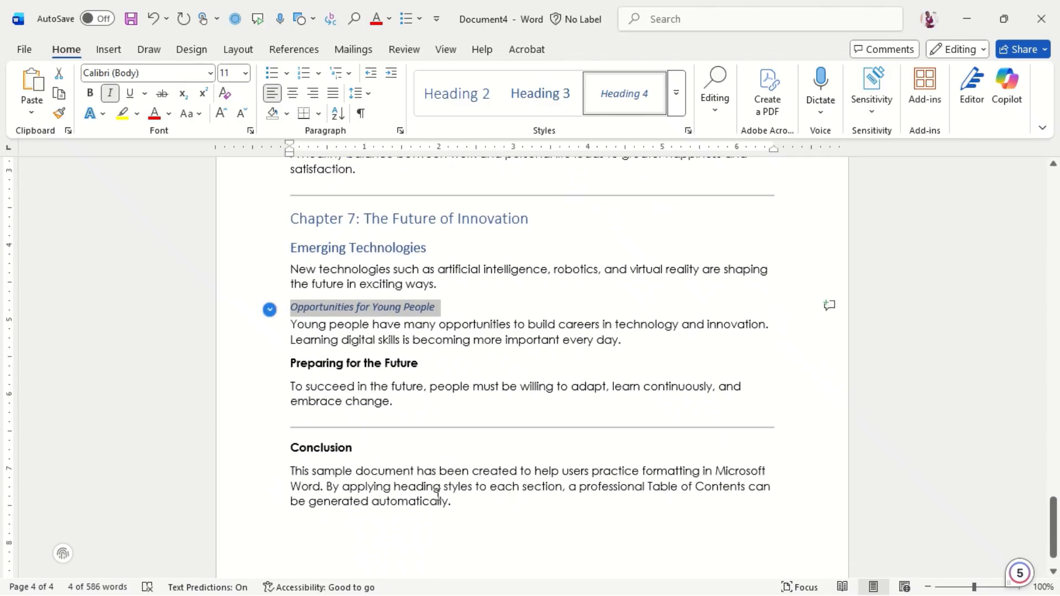
pyautogui.click(357, 457)
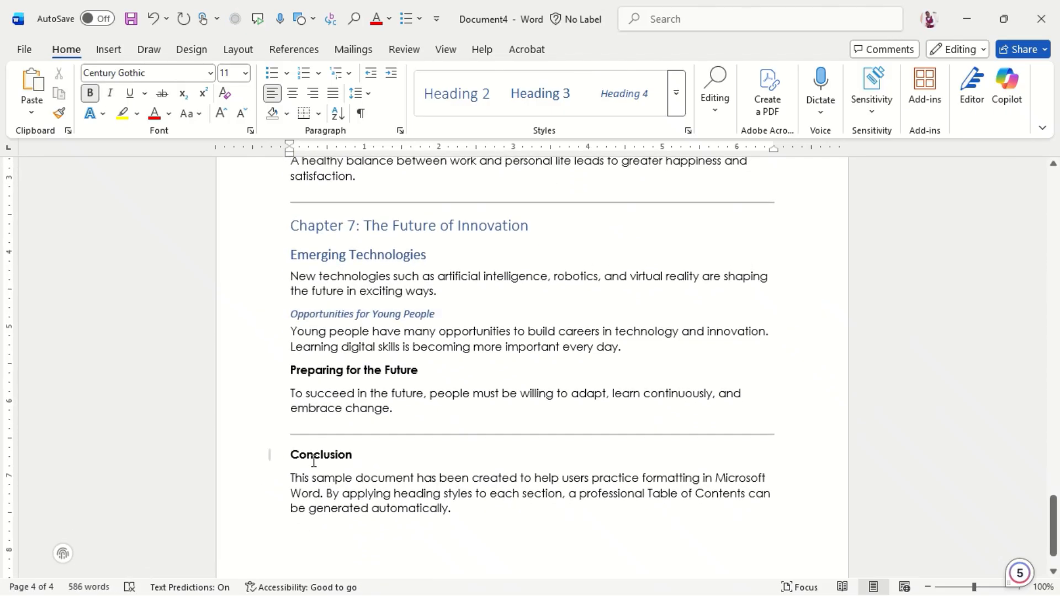
pyautogui.moveTo(312, 456); pyautogui.dragTo(282, 457)
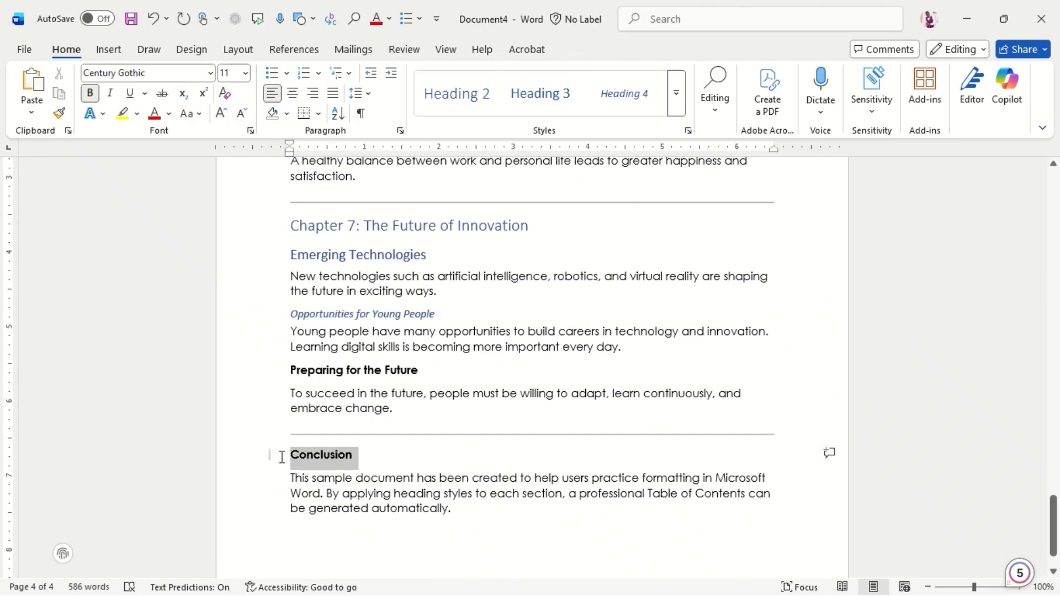
pyautogui.click(458, 97)
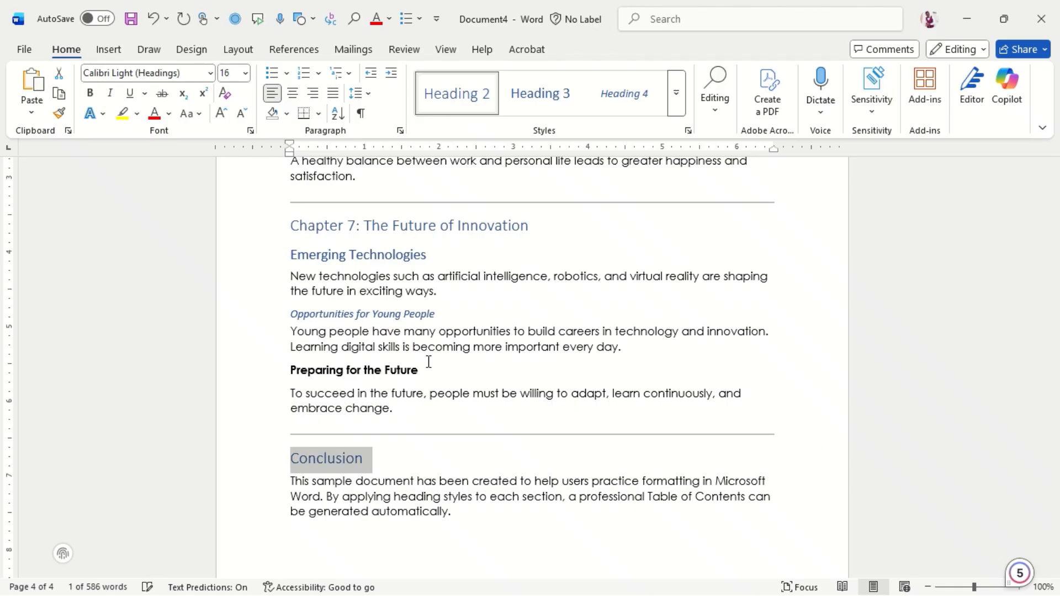
pyautogui.scroll(-1, 428, 402)
pyautogui.scroll(10, 428, 402)
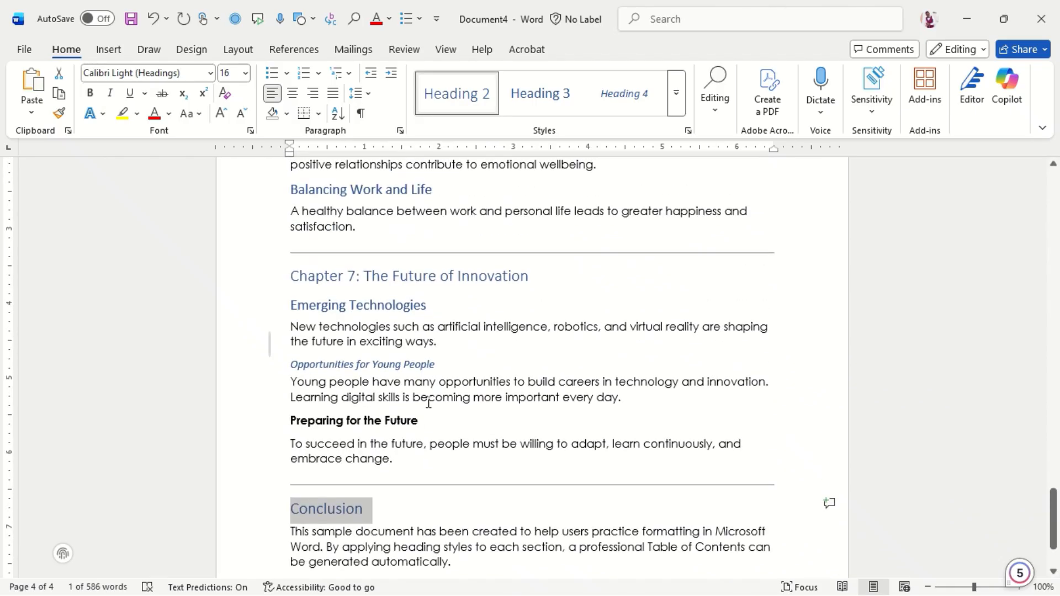
pyautogui.scroll(20, 429, 402)
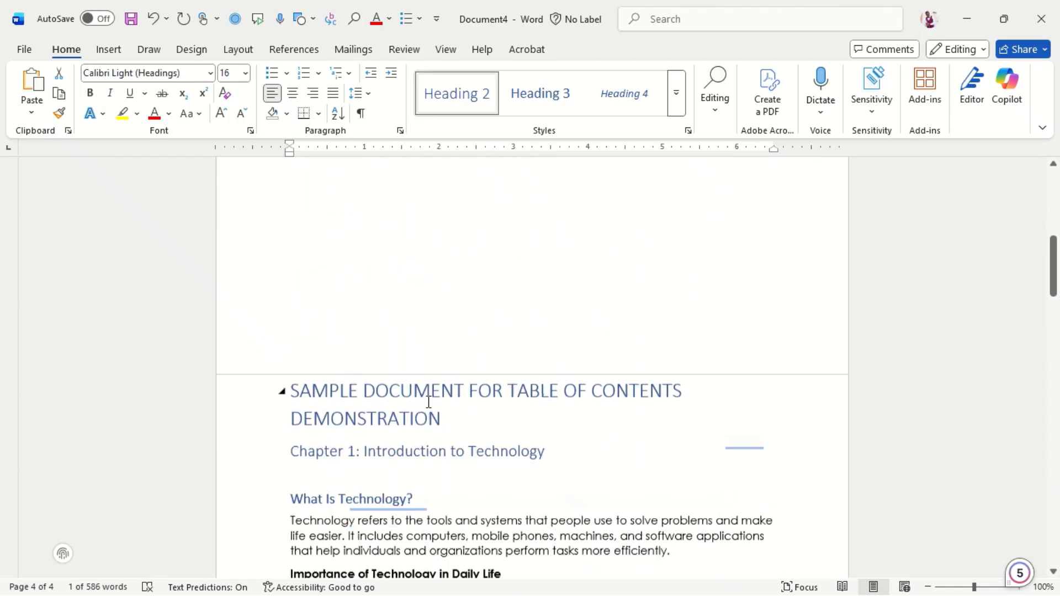
# - Style 'Importance of Technology in Daily Life' and 'How Technology Has Evolved' as Heading 3
pyautogui.scroll(-4, 430, 394)
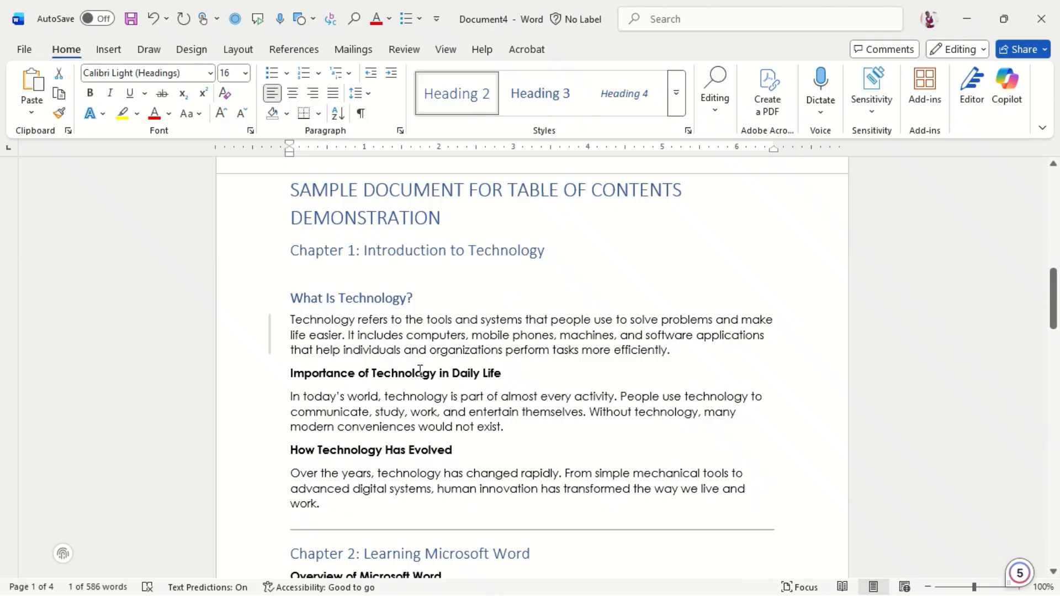
pyautogui.scroll(-2, 492, 331)
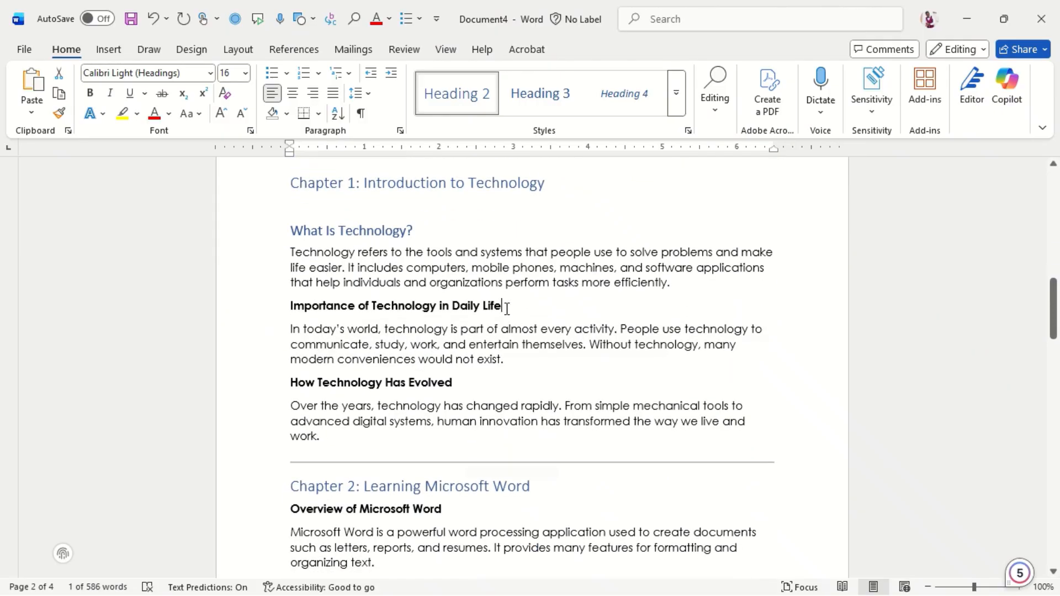
pyautogui.moveTo(507, 308); pyautogui.dragTo(289, 307)
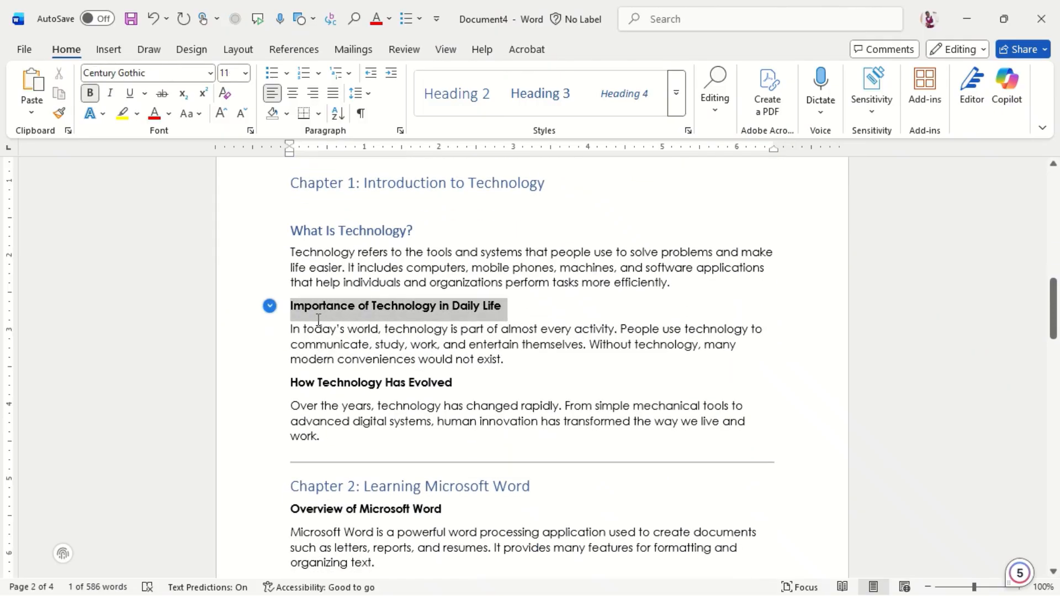
pyautogui.click(559, 94)
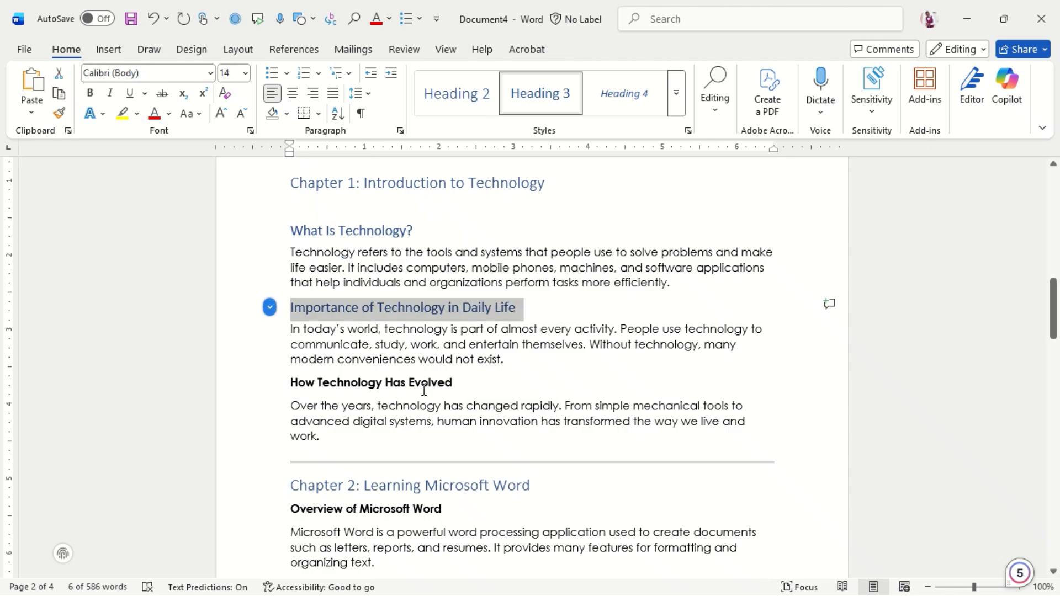
pyautogui.scroll(-3, 424, 390)
pyautogui.click(454, 288)
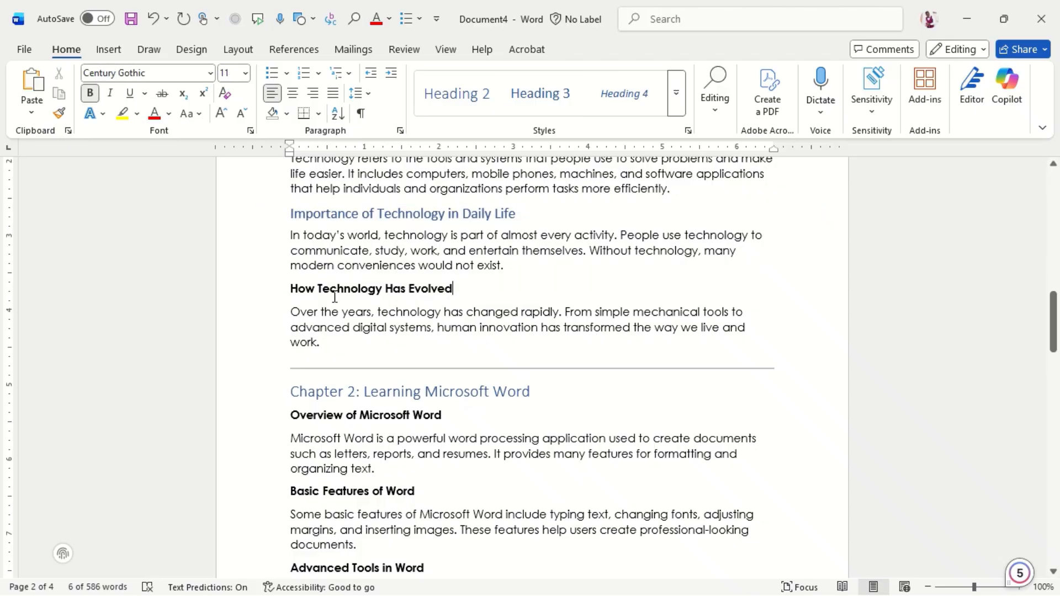
pyautogui.tripleClick(334, 297)
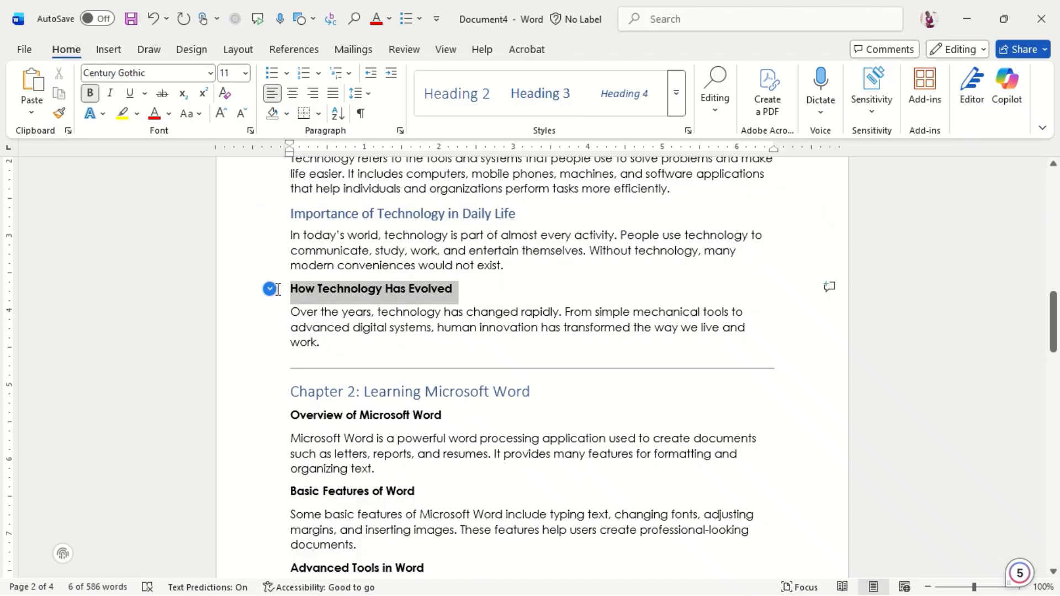
pyautogui.click(540, 100)
# - Style 'Basic Features of Word' and 'Advanced Tools in Word' as Heading 3
pyautogui.scroll(3, 482, 359)
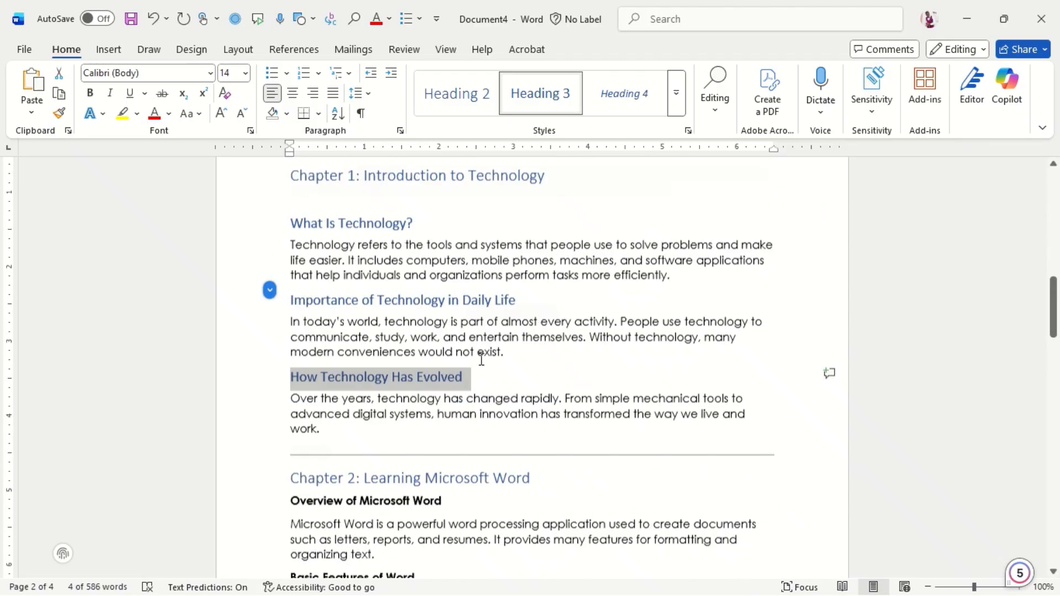
pyautogui.scroll(-4, 459, 413)
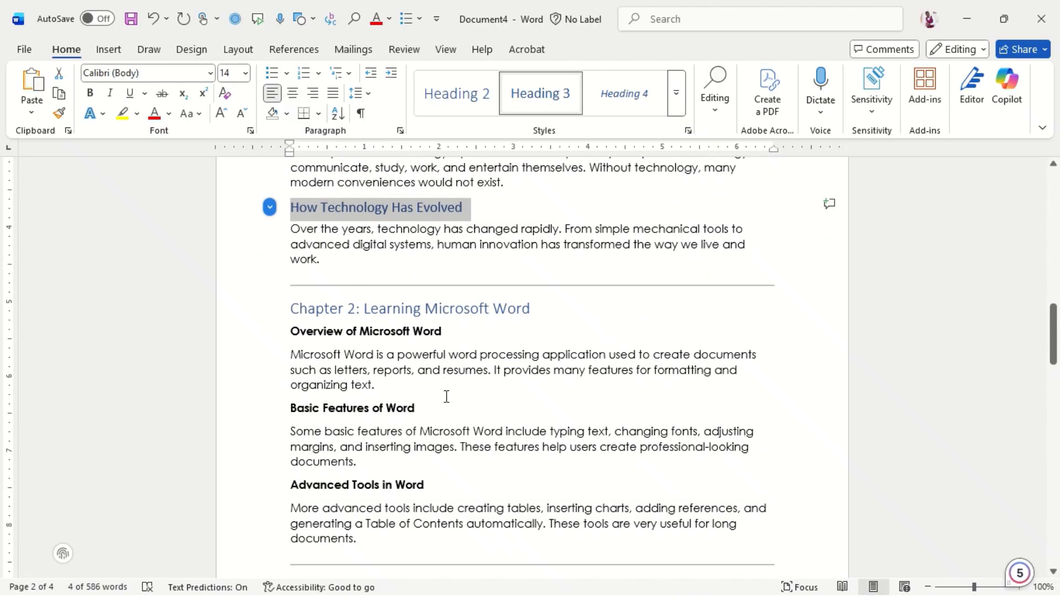
pyautogui.scroll(-1, 447, 418)
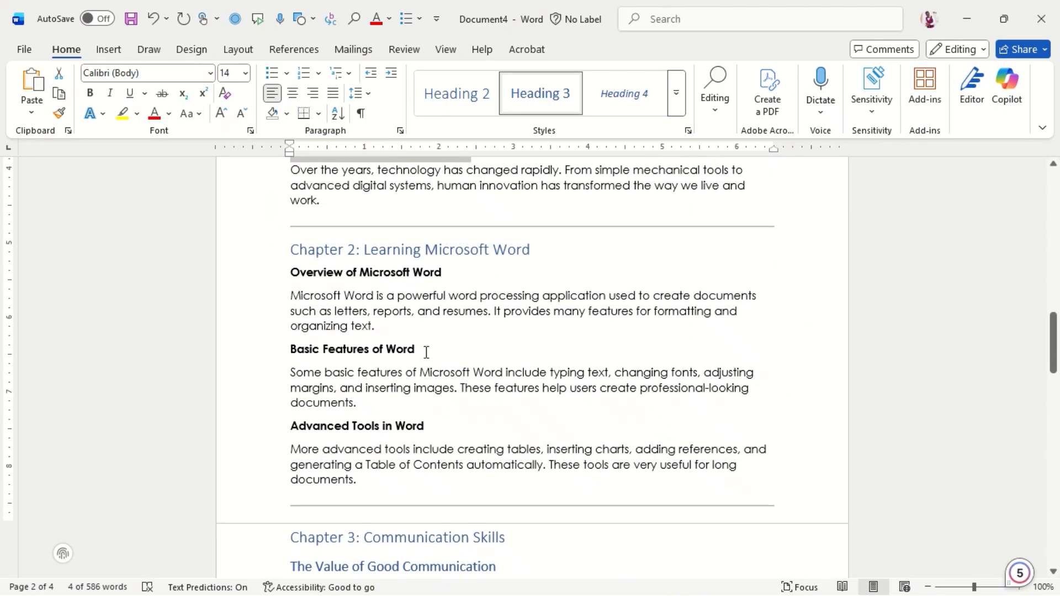
pyautogui.moveTo(426, 351); pyautogui.dragTo(301, 354)
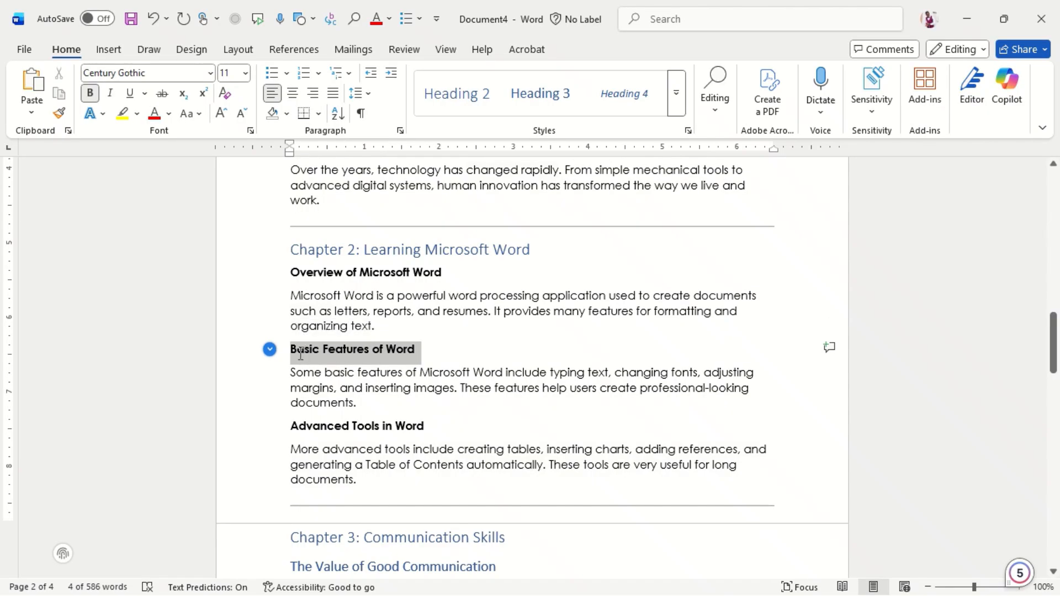
pyautogui.click(546, 103)
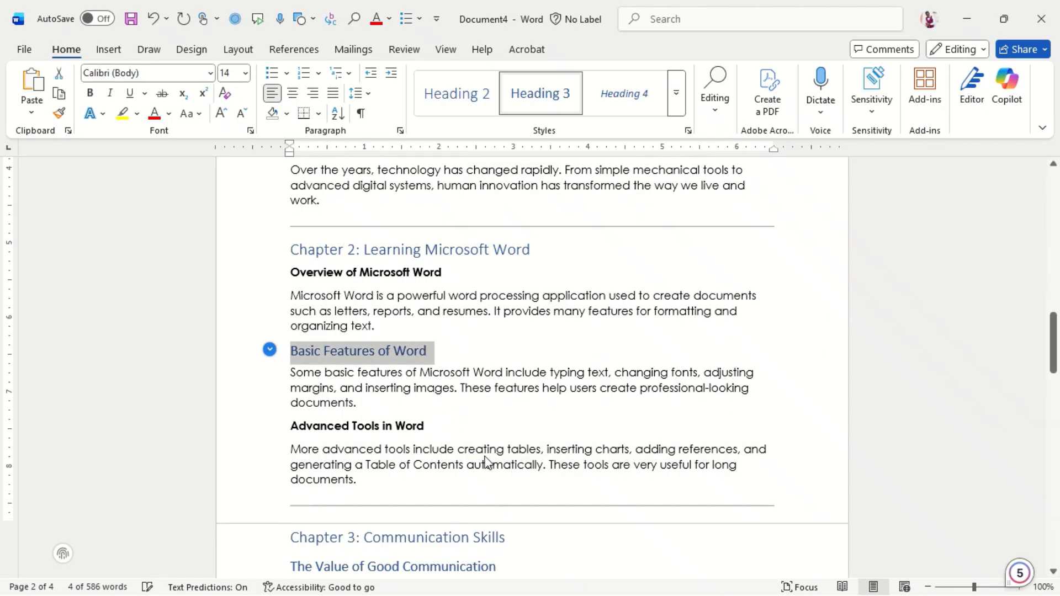
pyautogui.moveTo(450, 425); pyautogui.dragTo(308, 426)
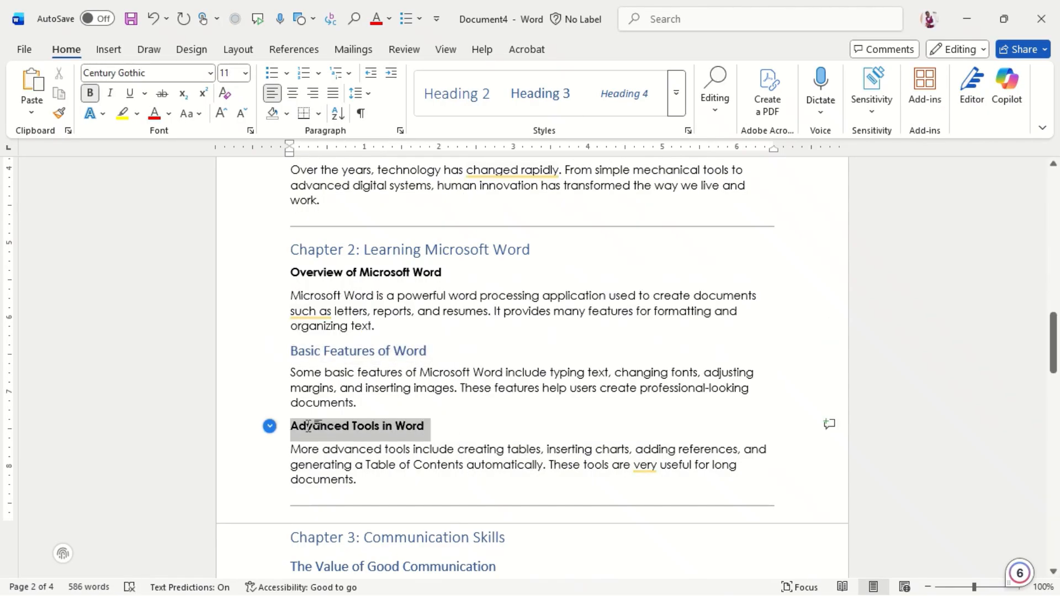
pyautogui.click(541, 100)
# - Style 'Developing New Skills' and 'Using Digital Tools for Work' as Heading 3
pyautogui.scroll(-3, 472, 414)
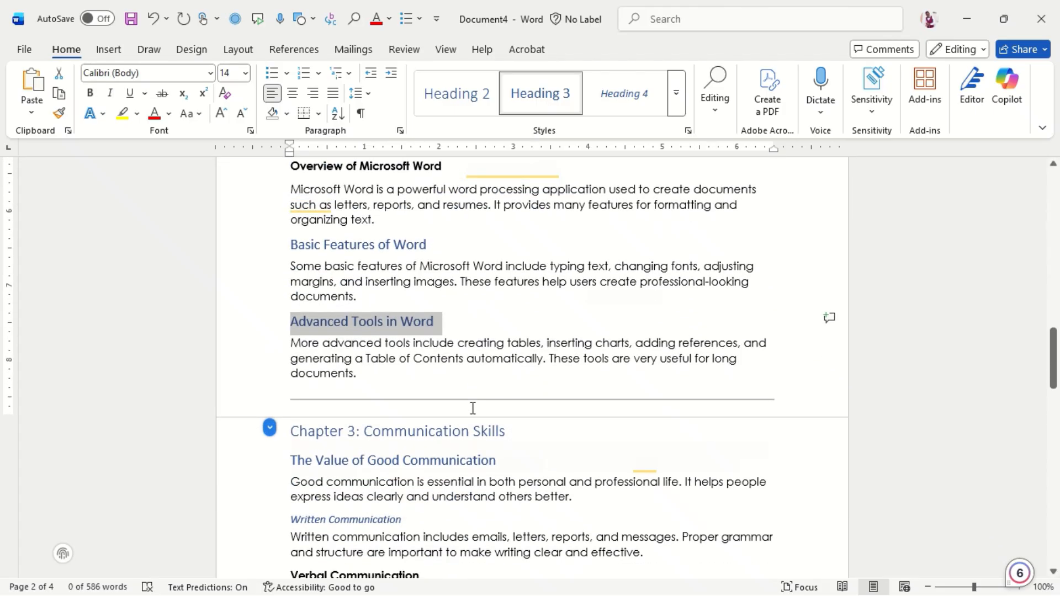
pyautogui.scroll(-4, 473, 409)
pyautogui.scroll(-2, 472, 403)
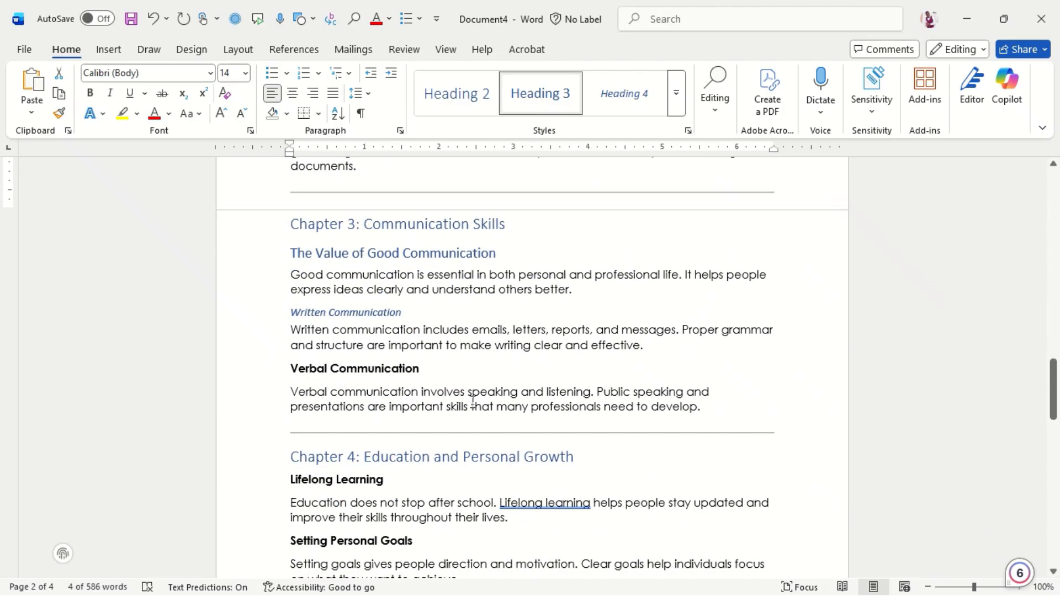
pyautogui.scroll(-10, 473, 401)
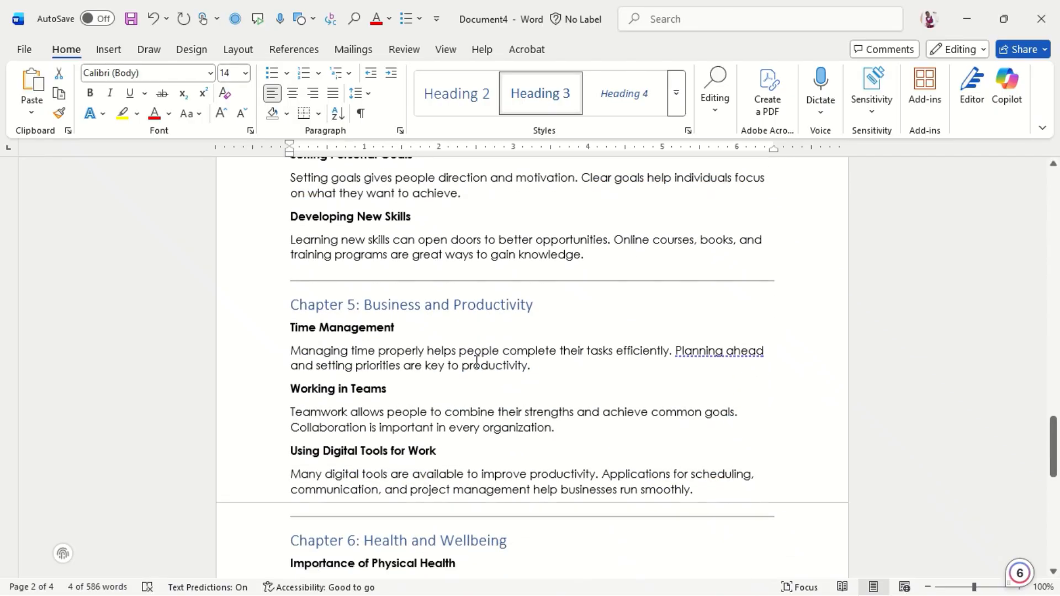
pyautogui.scroll(4, 476, 360)
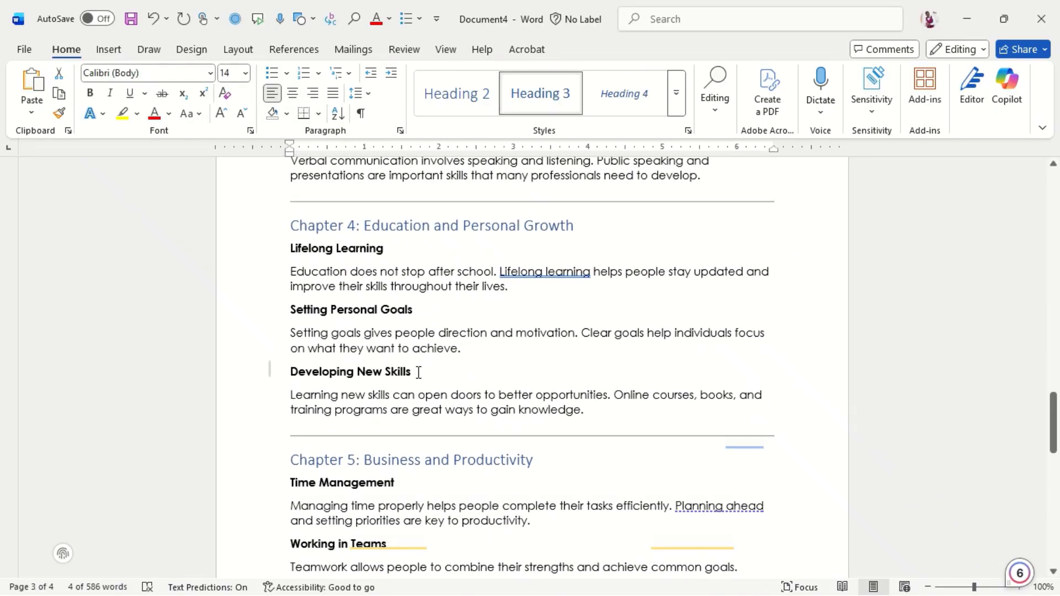
pyautogui.moveTo(419, 373); pyautogui.dragTo(291, 372)
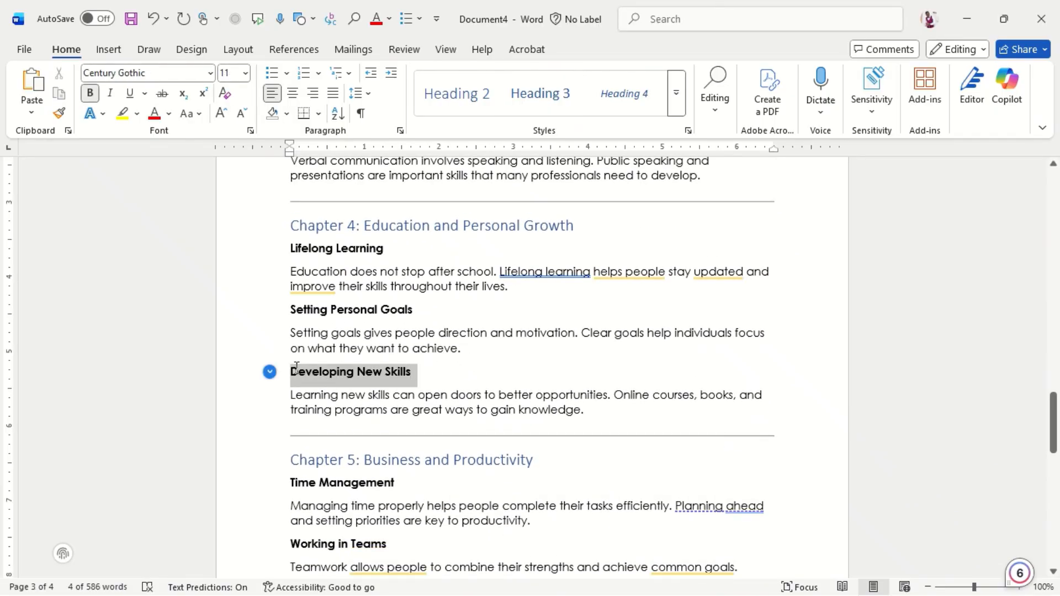
pyautogui.click(524, 94)
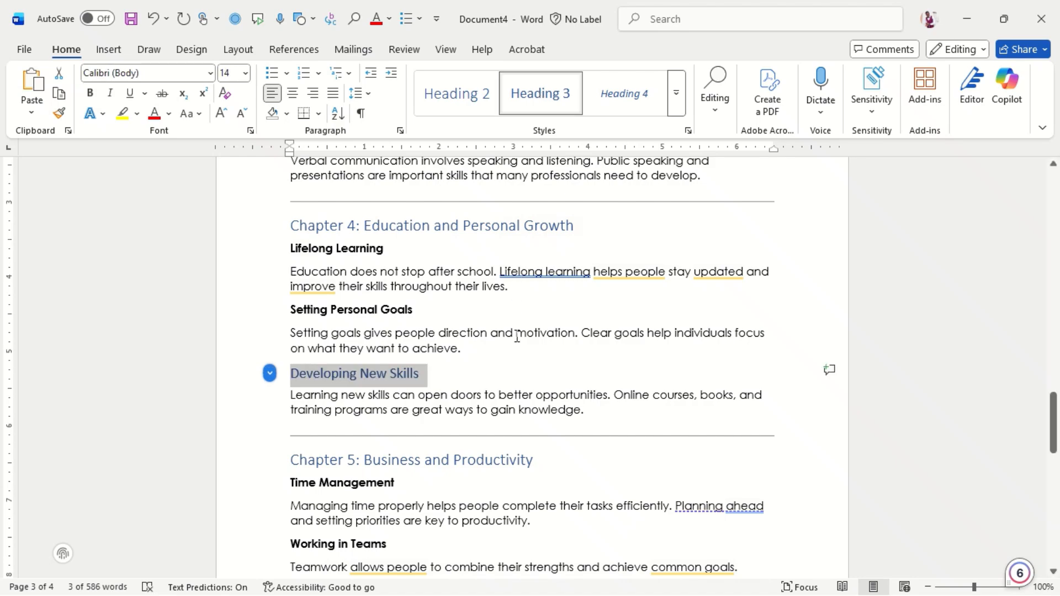
pyautogui.scroll(-3, 514, 379)
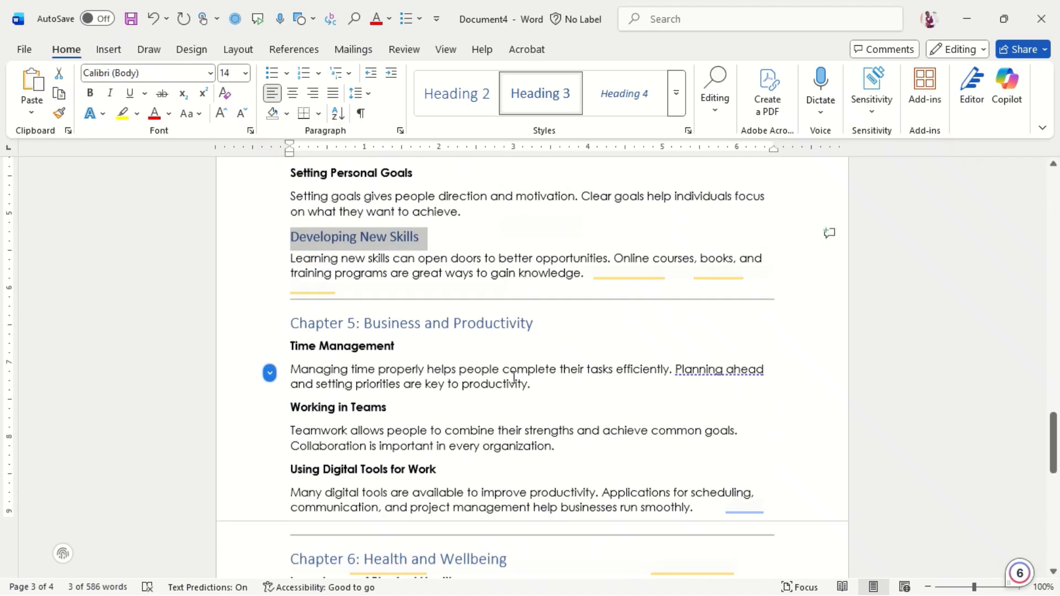
pyautogui.moveTo(447, 433); pyautogui.dragTo(311, 435)
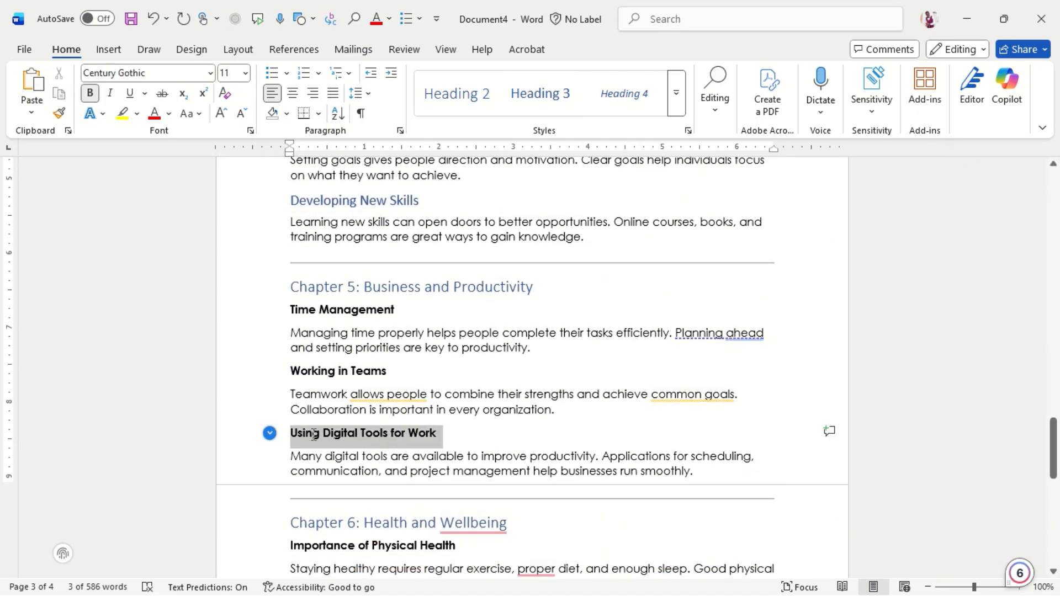
pyautogui.click(538, 95)
# - Style 'Preparing for the Future' as Heading 3
pyautogui.scroll(-4, 503, 368)
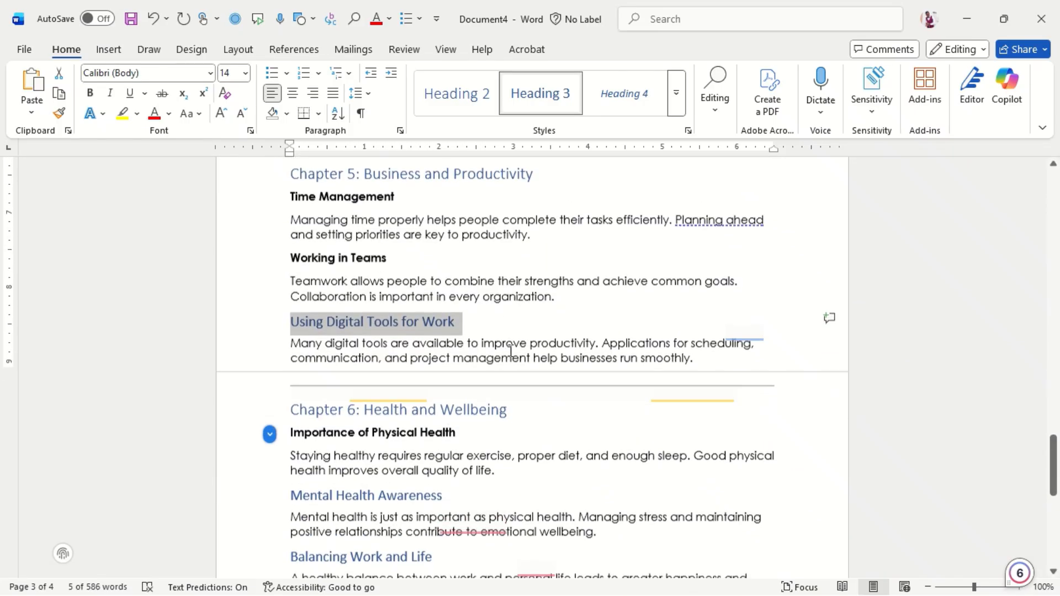
pyautogui.scroll(-4, 512, 345)
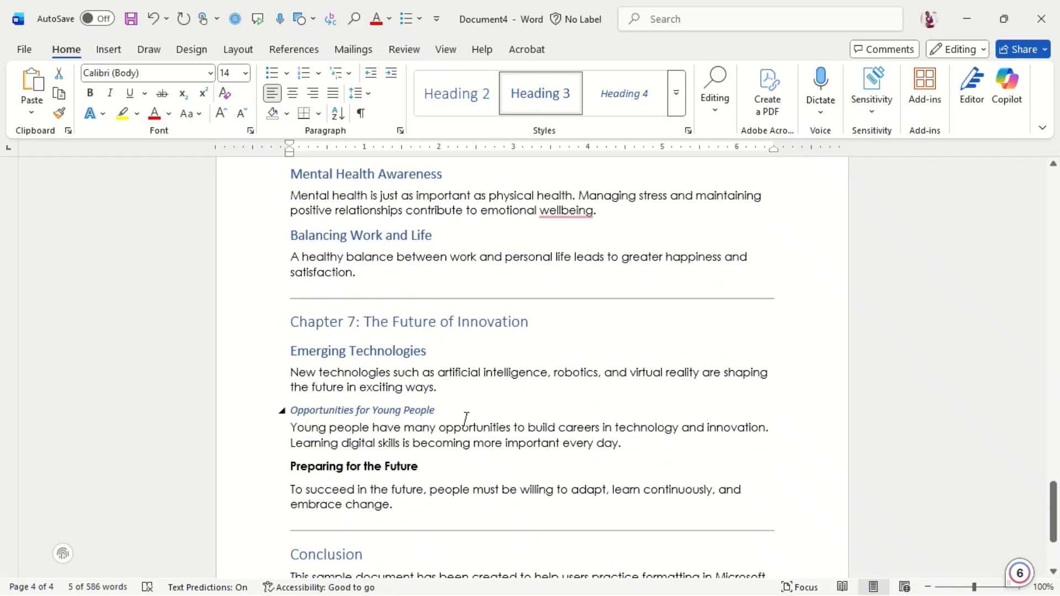
pyautogui.scroll(-1, 448, 443)
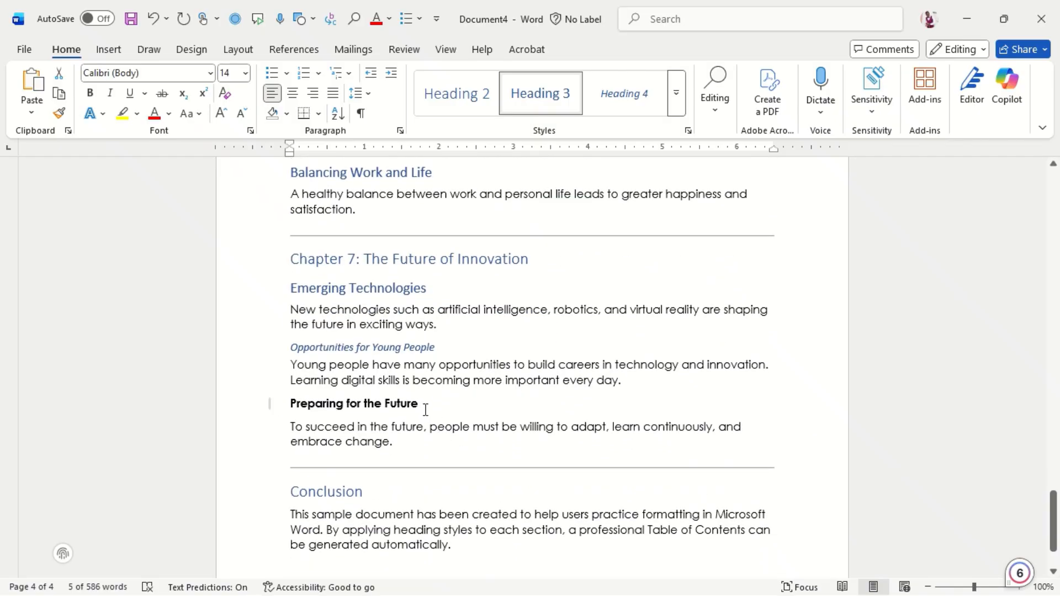
pyautogui.moveTo(417, 409); pyautogui.dragTo(290, 406)
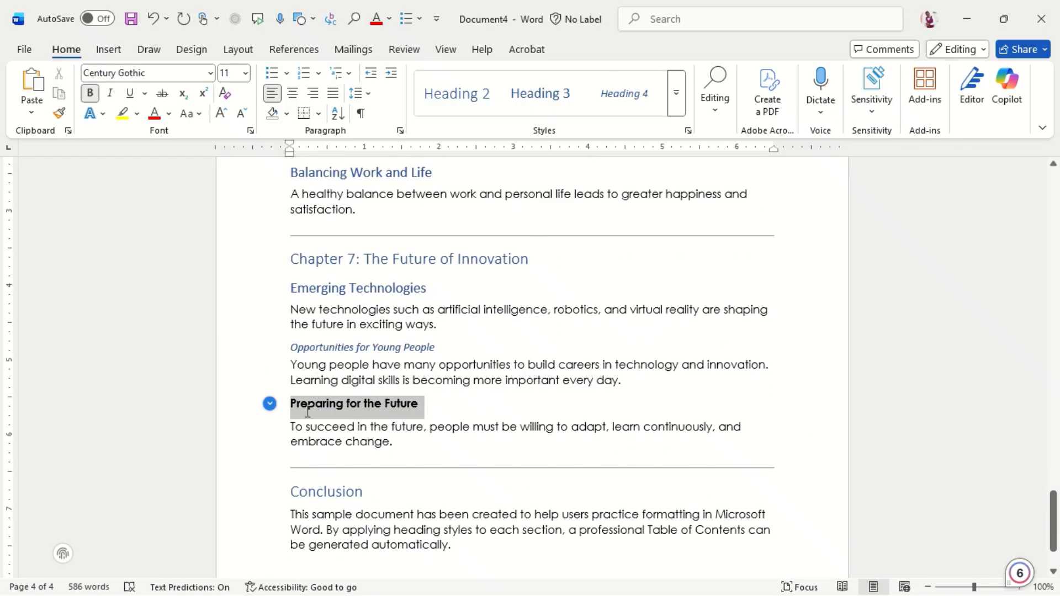
pyautogui.click(568, 102)
# - Return to the top of the document and show the References tools
pyautogui.scroll(20, 553, 338)
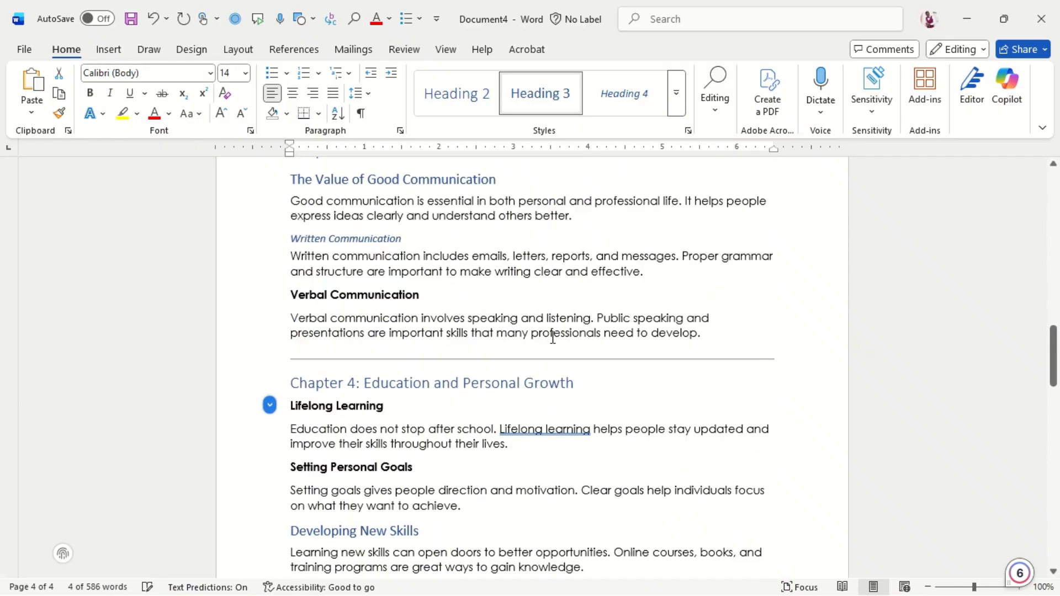
pyautogui.scroll(-2, 553, 318)
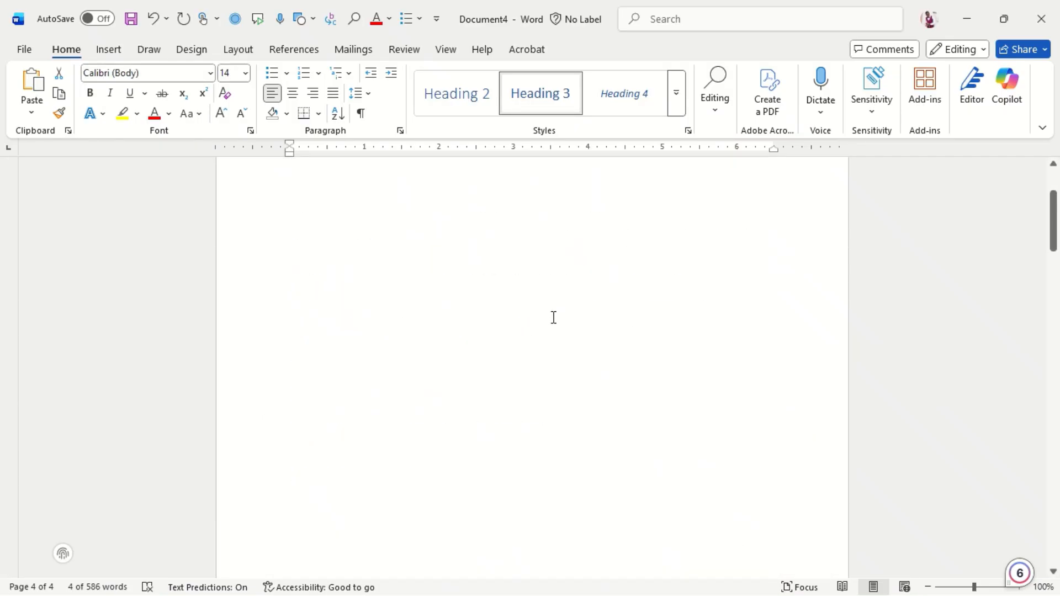
pyautogui.scroll(-8, 553, 315)
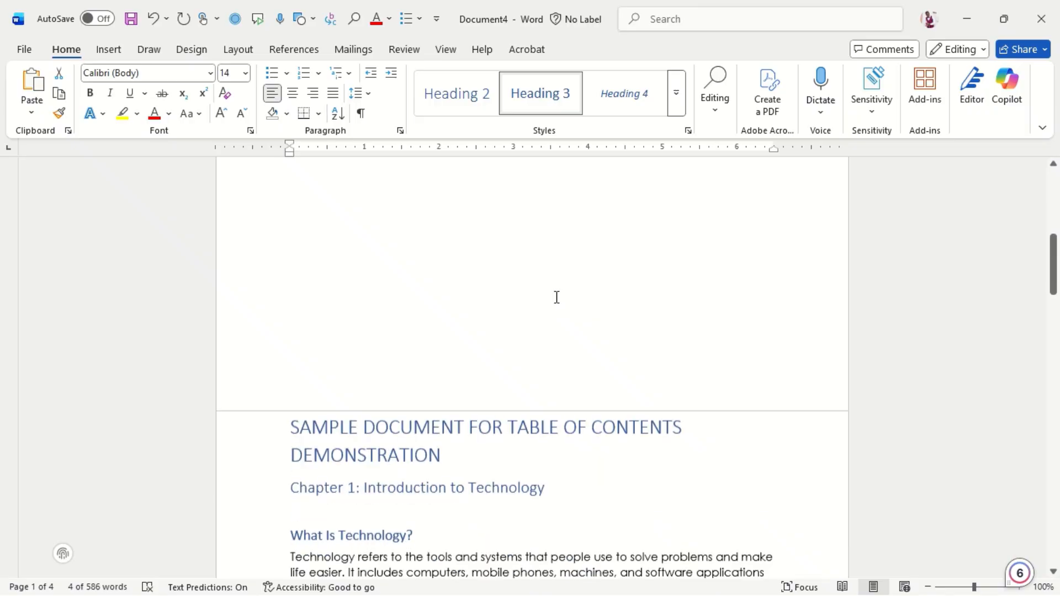
pyautogui.scroll(1, 557, 298)
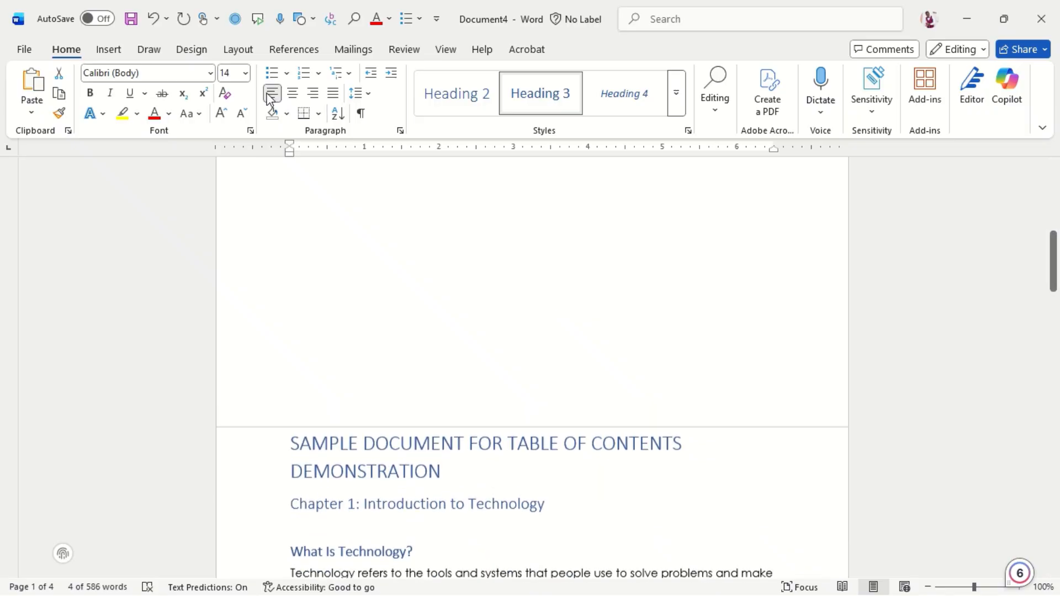
pyautogui.click(302, 53)
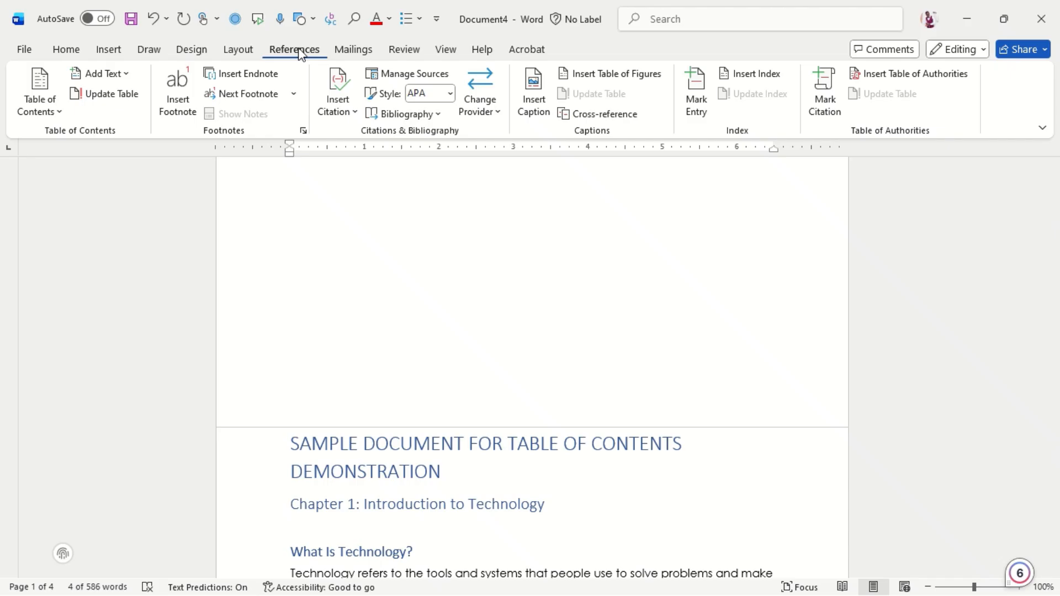
# - Open the Table of Contents gallery, dismissing the two template error messages
pyautogui.click(58, 113)
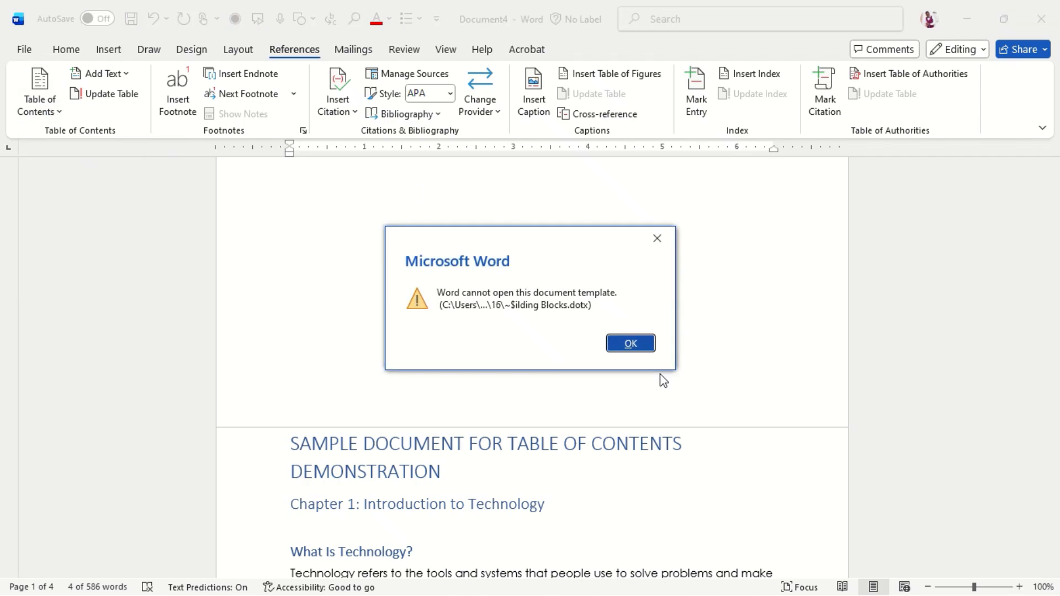
pyautogui.click(630, 347)
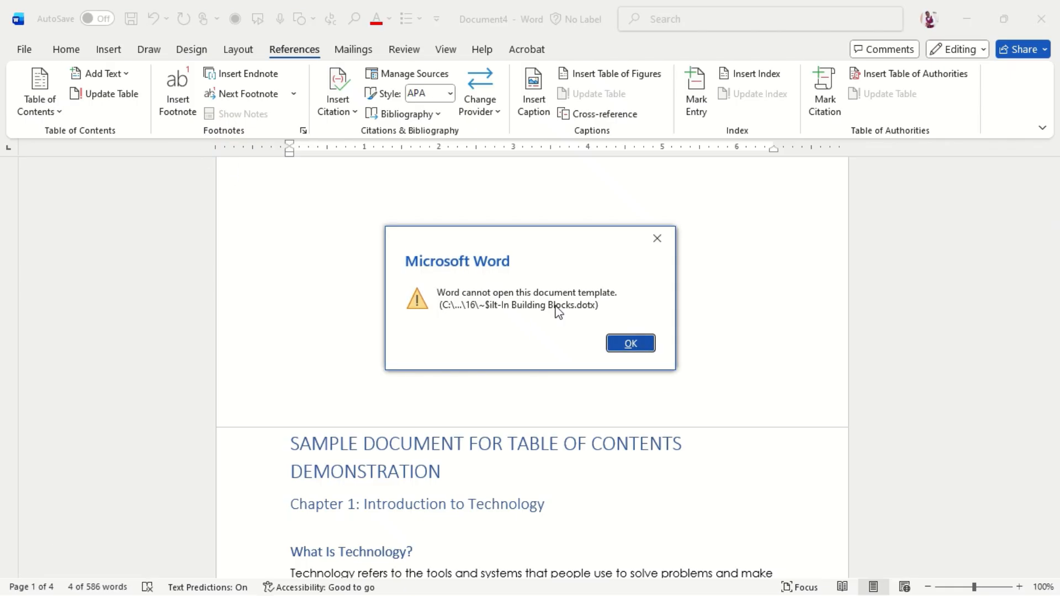
pyautogui.click(622, 348)
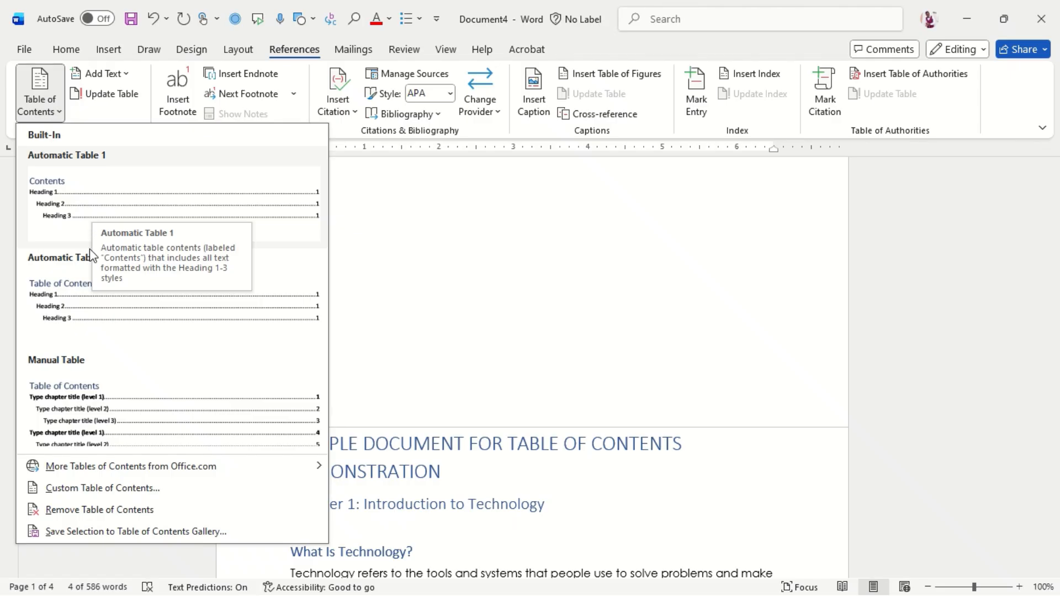
# - Insert an Automatic Table 1 table of contents, review it, then undo it
pyautogui.click(108, 213)
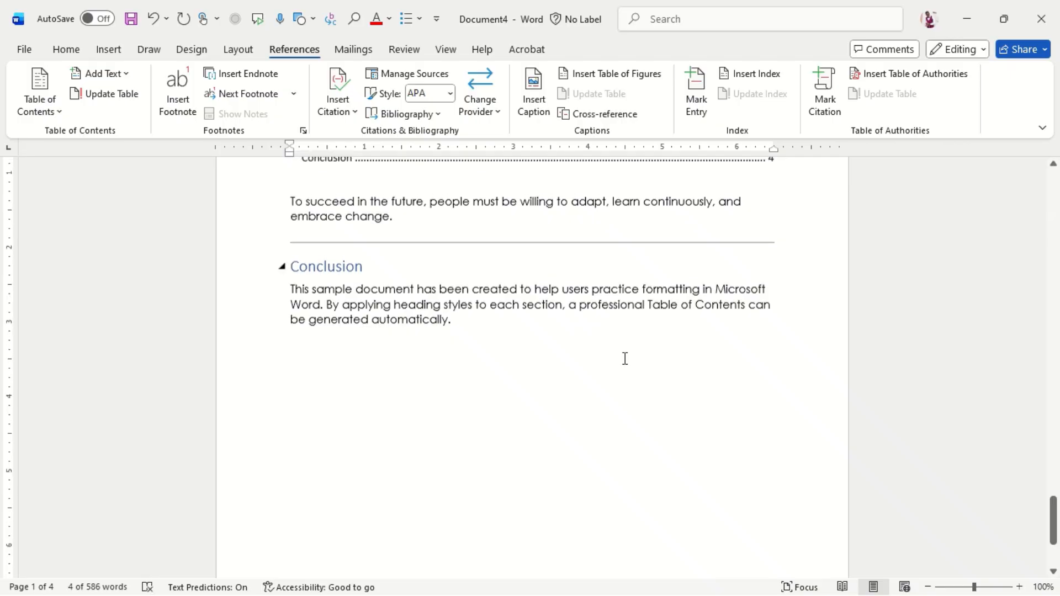
pyautogui.scroll(6, 625, 359)
pyautogui.scroll(5, 625, 359)
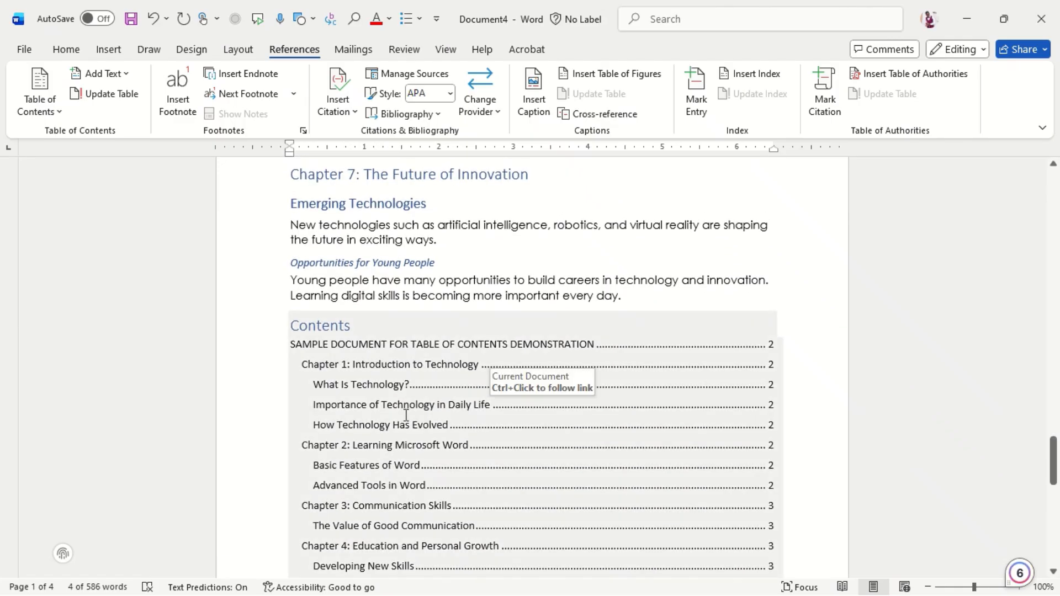
pyautogui.hotkey('ctrl', 'z')
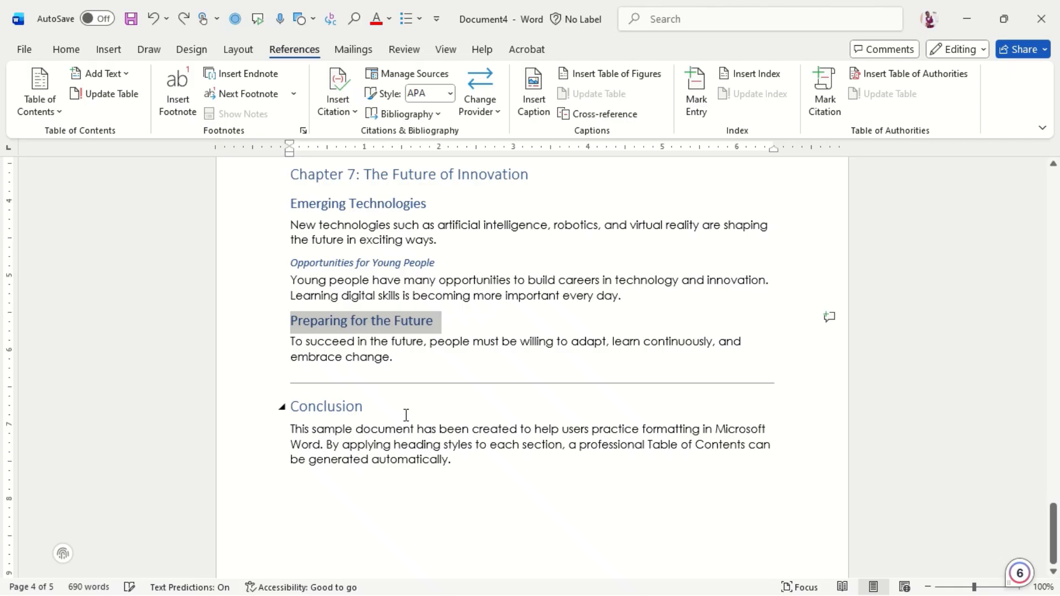
pyautogui.scroll(3, 532, 358)
pyautogui.scroll(15, 532, 357)
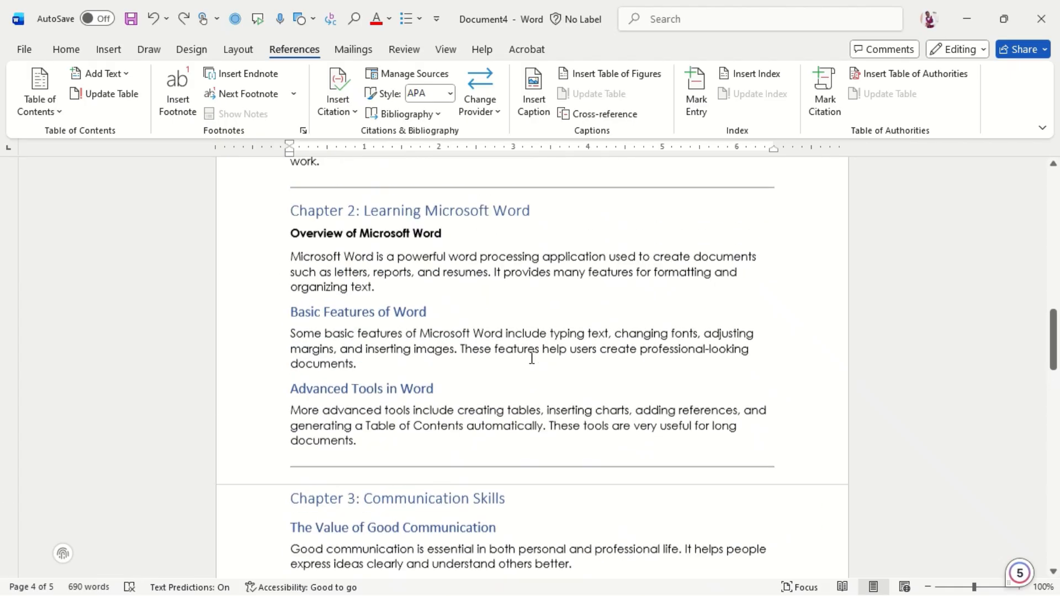
pyautogui.scroll(3, 532, 358)
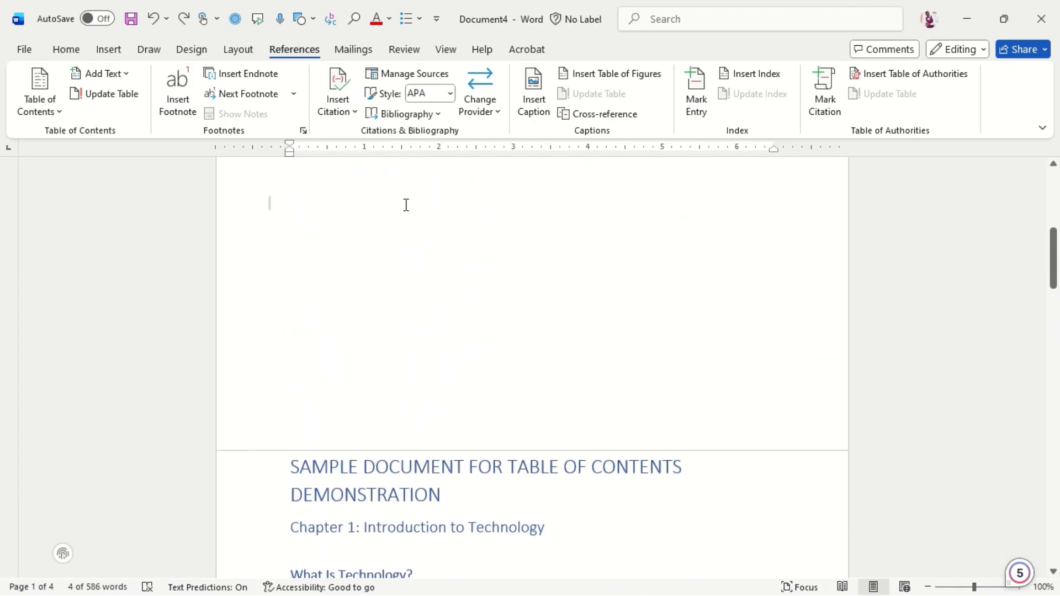
# - Insert an Automatic Table 1 table of contents at the top of blank page 1
pyautogui.scroll(5, 419, 274)
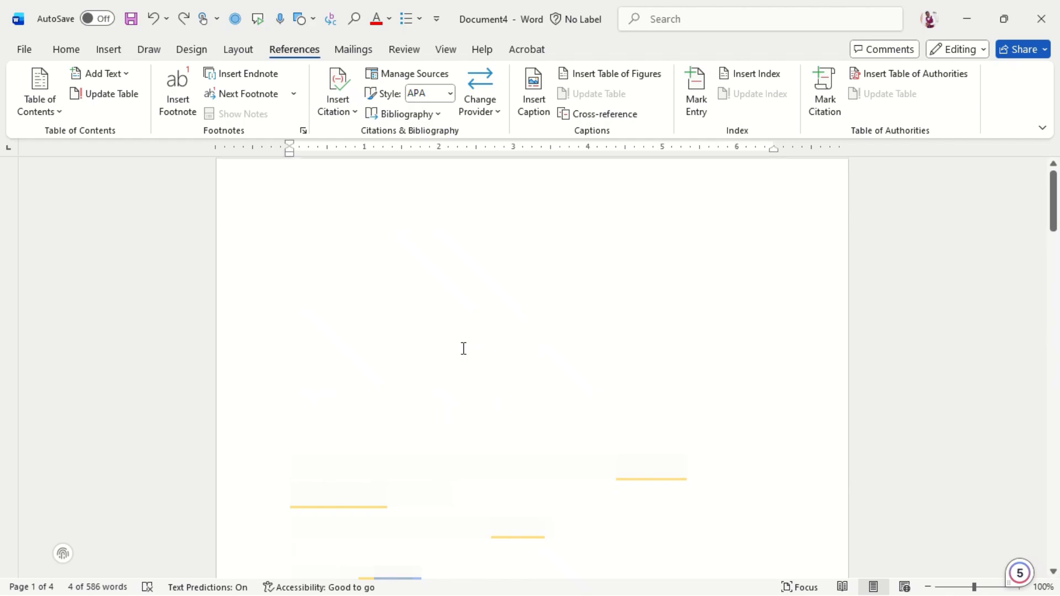
pyautogui.click(389, 290)
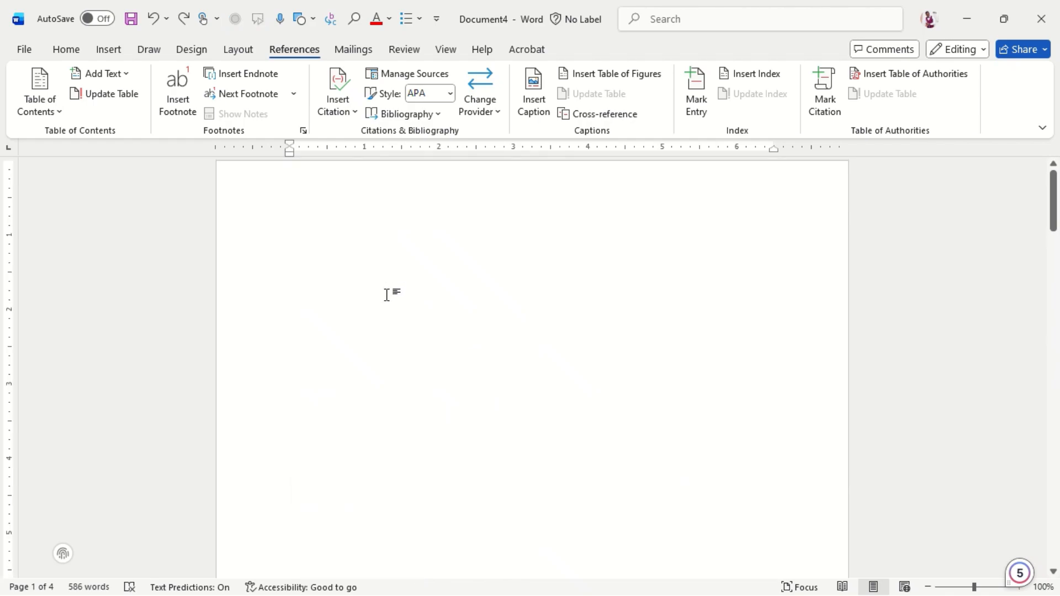
pyautogui.scroll(-8, 388, 293)
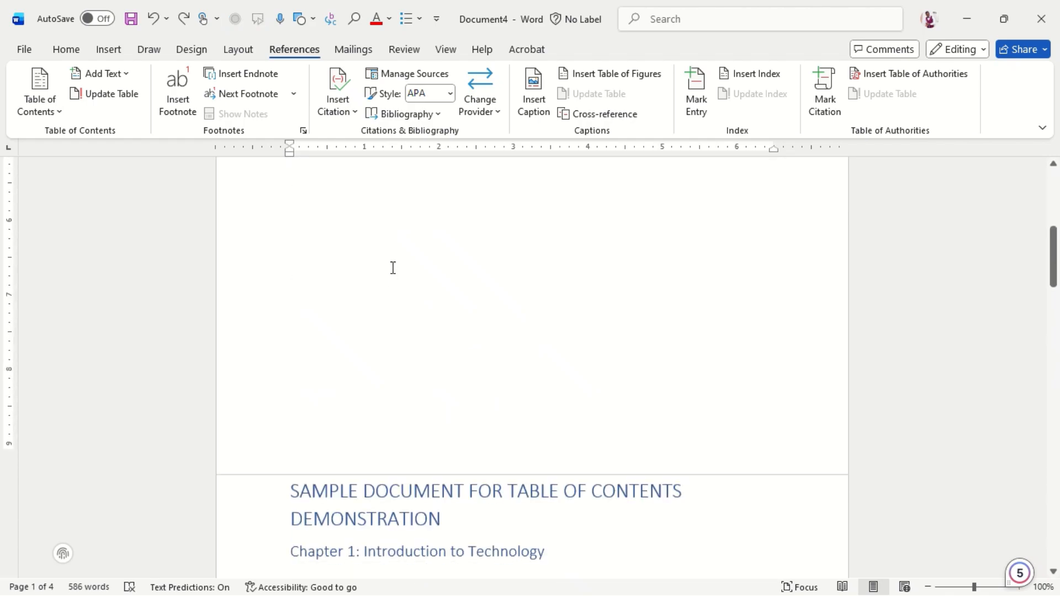
pyautogui.scroll(10, 392, 267)
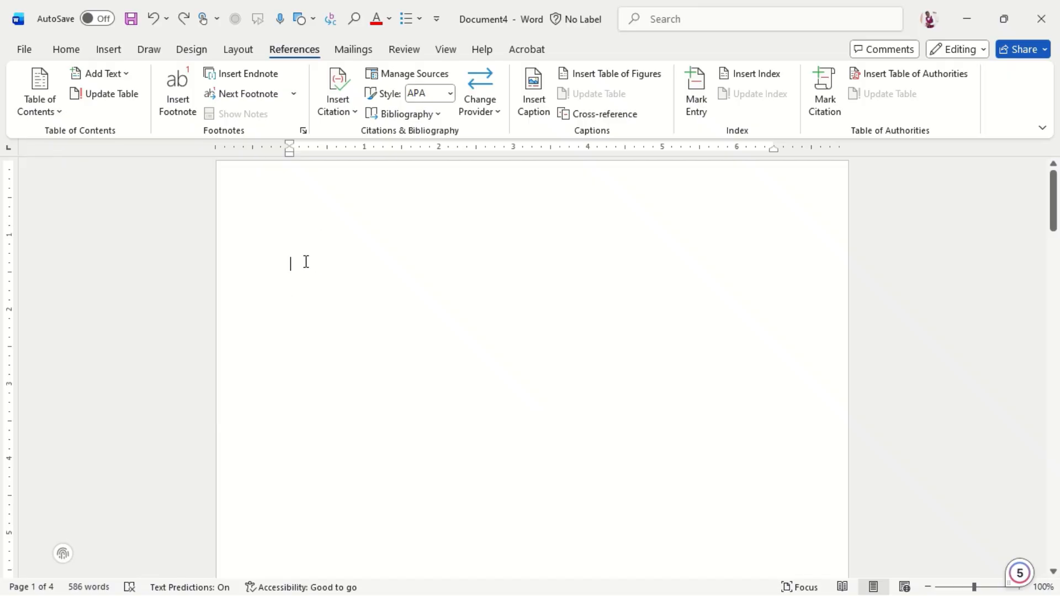
pyautogui.click(57, 111)
pyautogui.click(91, 197)
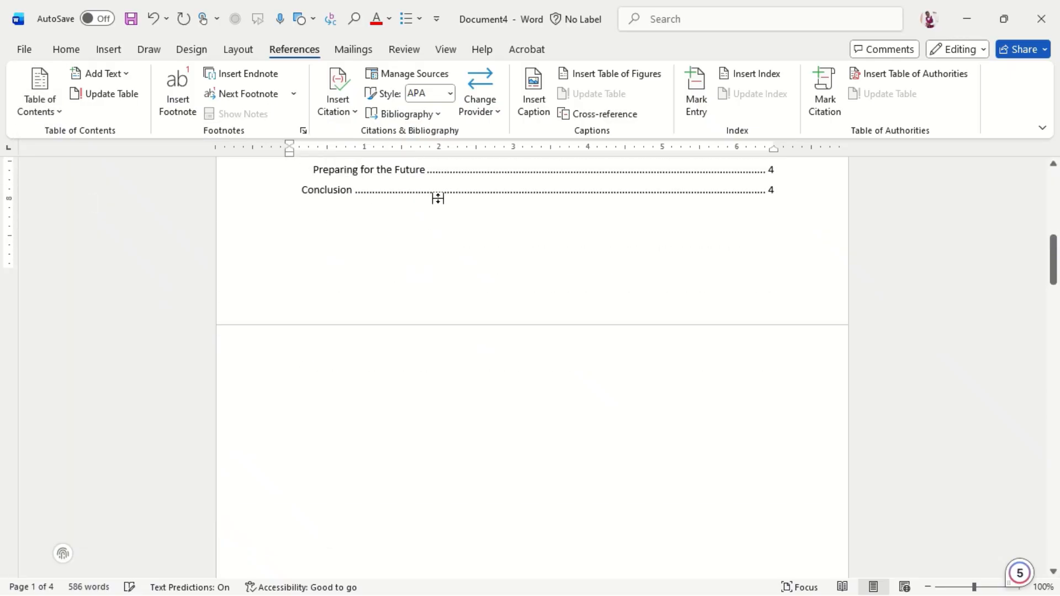
pyautogui.scroll(-6, 438, 196)
pyautogui.scroll(8, 440, 193)
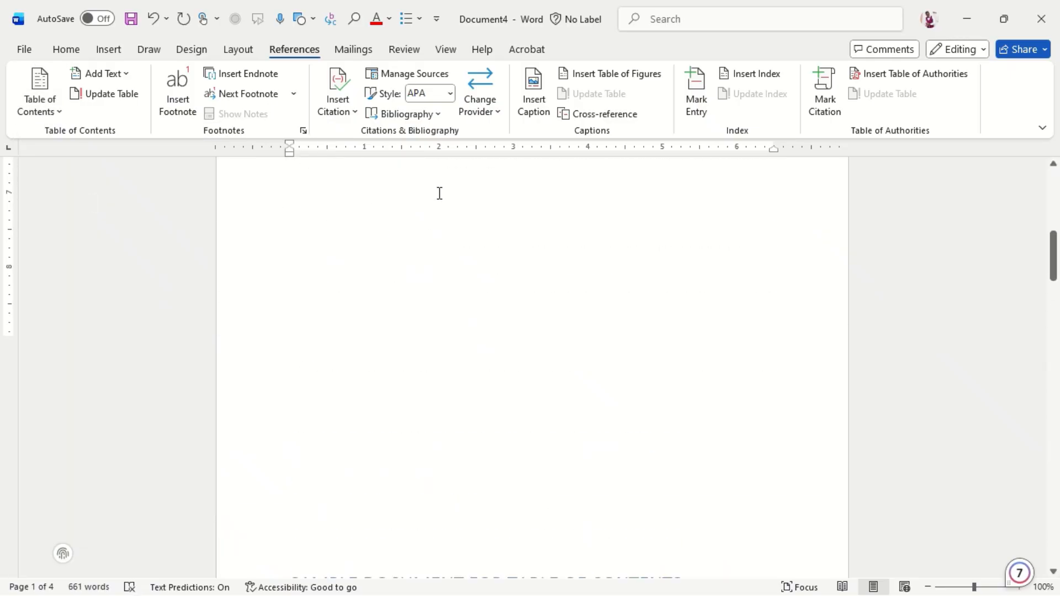
pyautogui.scroll(2, 440, 193)
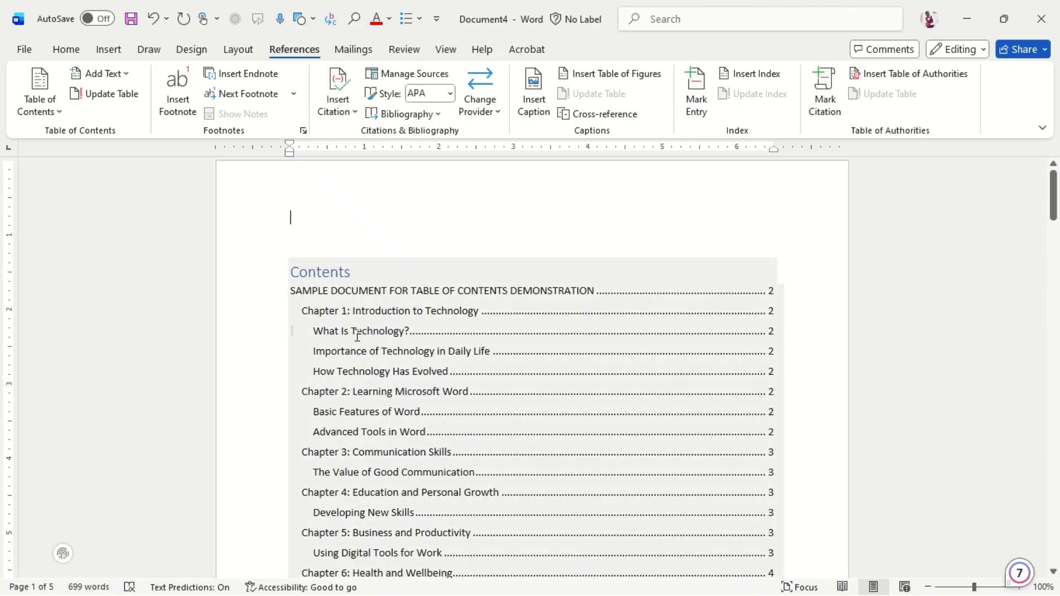
# - Ctrl+click the 'Importance of Technology in Daily Life' contents entry to jump to that heading
pyautogui.scroll(-1, 339, 401)
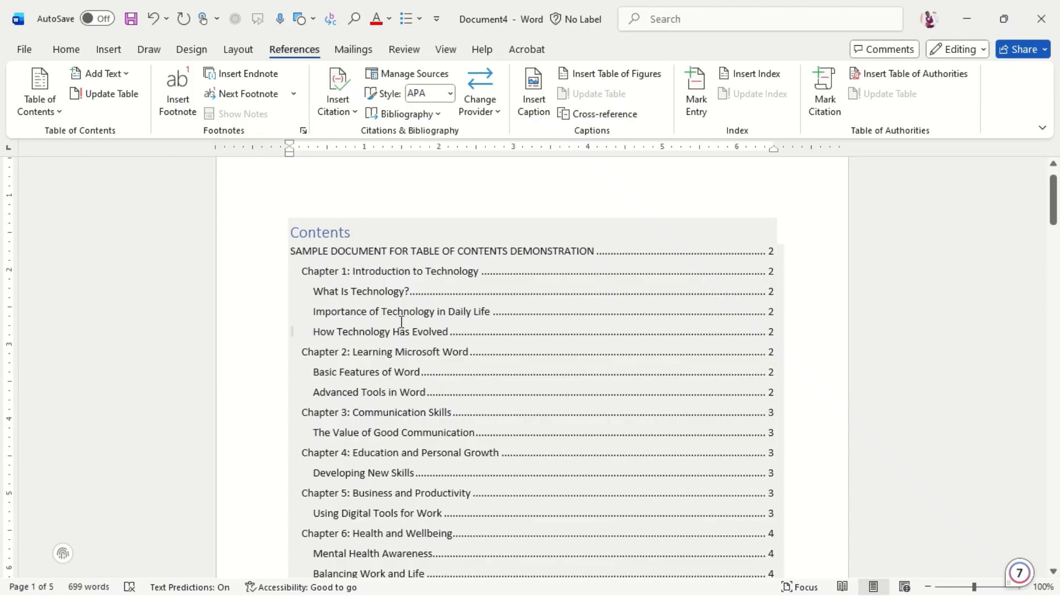
pyautogui.keyDown('ctrl'); pyautogui.click(368, 319); pyautogui.keyUp('ctrl')
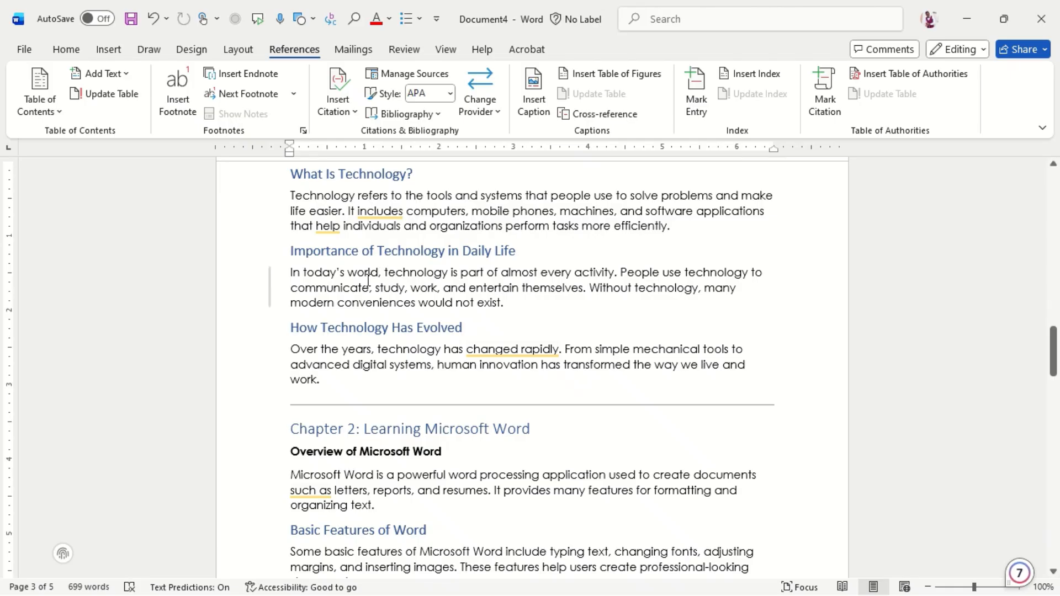
pyautogui.scroll(10, 368, 281)
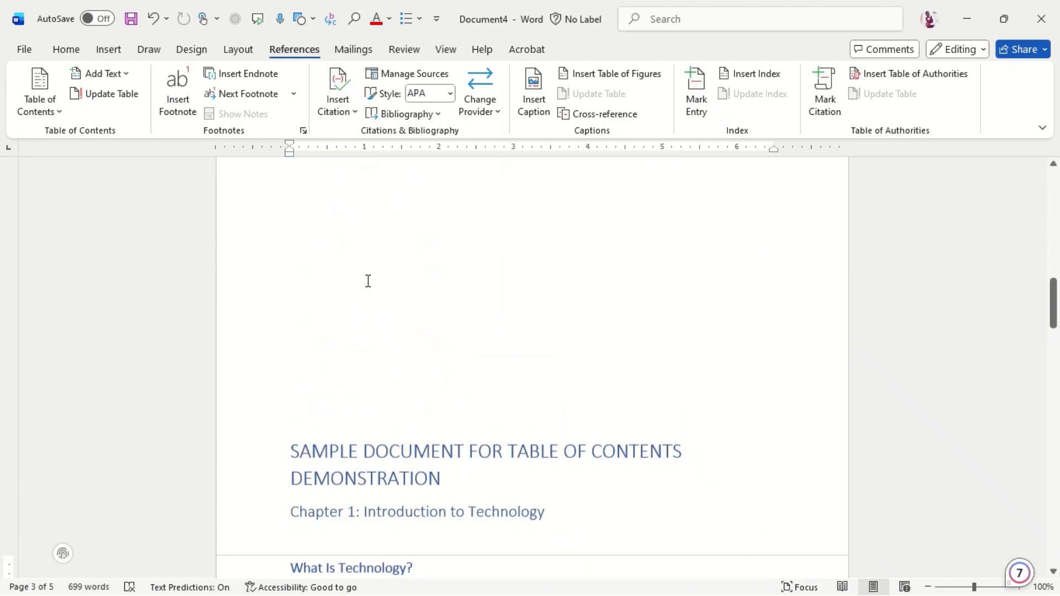
pyautogui.scroll(-3, 369, 280)
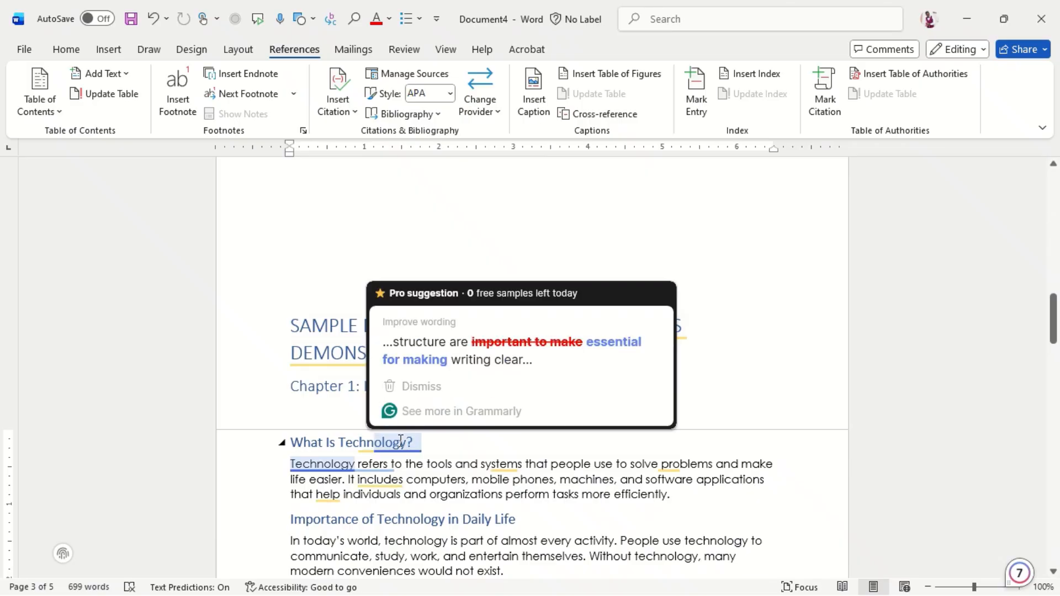
pyautogui.scroll(1, 387, 442)
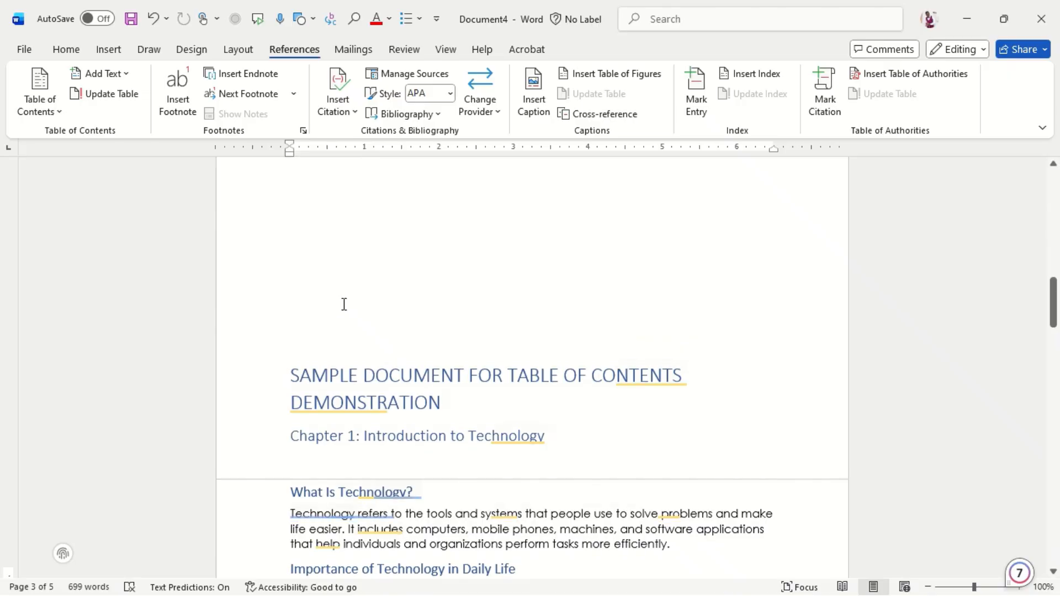
pyautogui.scroll(4, 348, 295)
pyautogui.scroll(5, 349, 295)
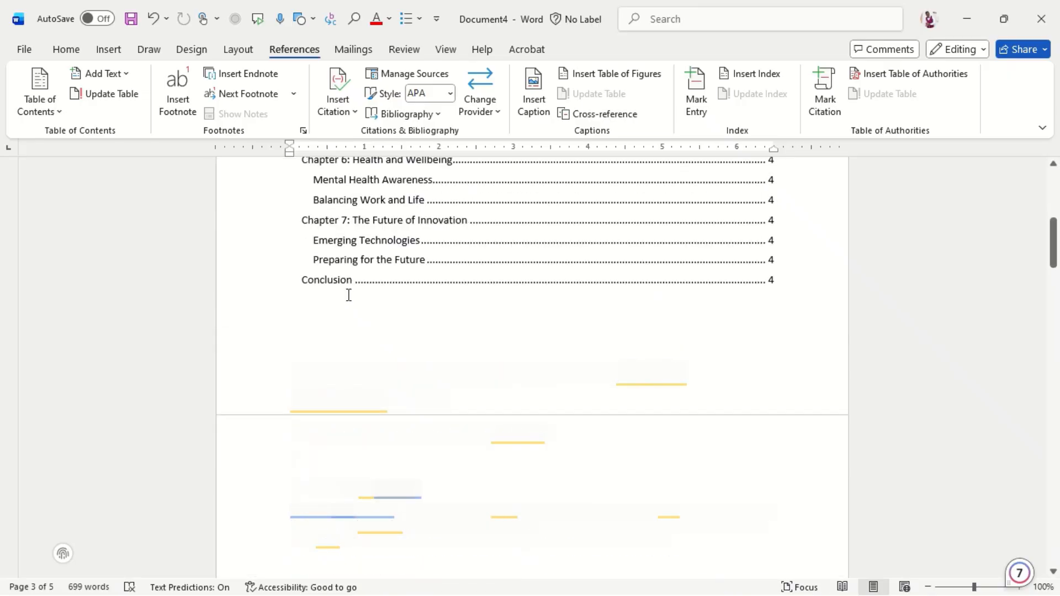
pyautogui.scroll(5, 348, 295)
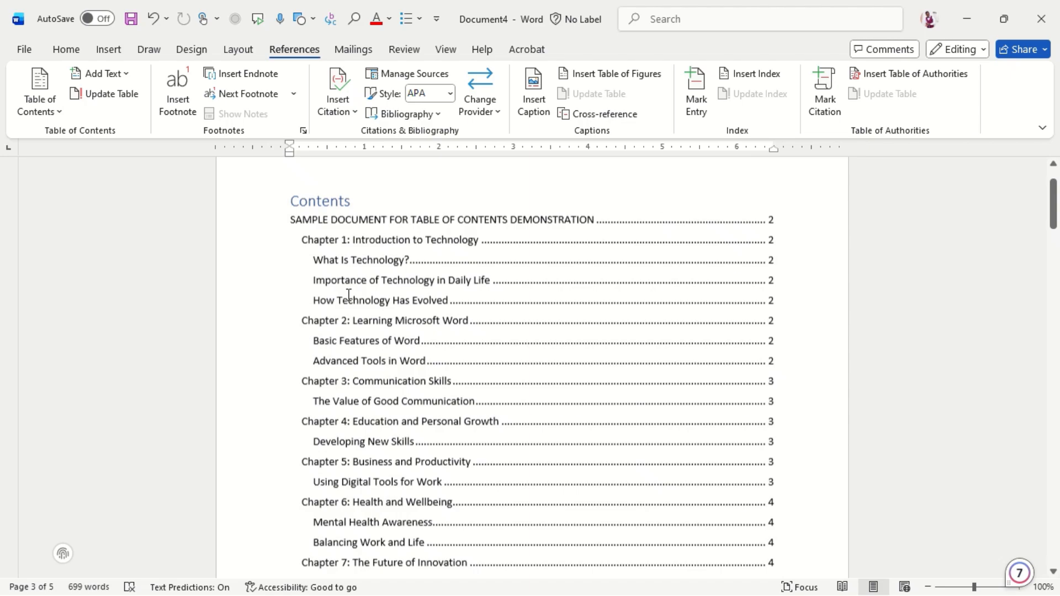
# - Scroll from the contents table down to the Chapter 2 section
pyautogui.click(348, 295)
pyautogui.scroll(-3, 348, 295)
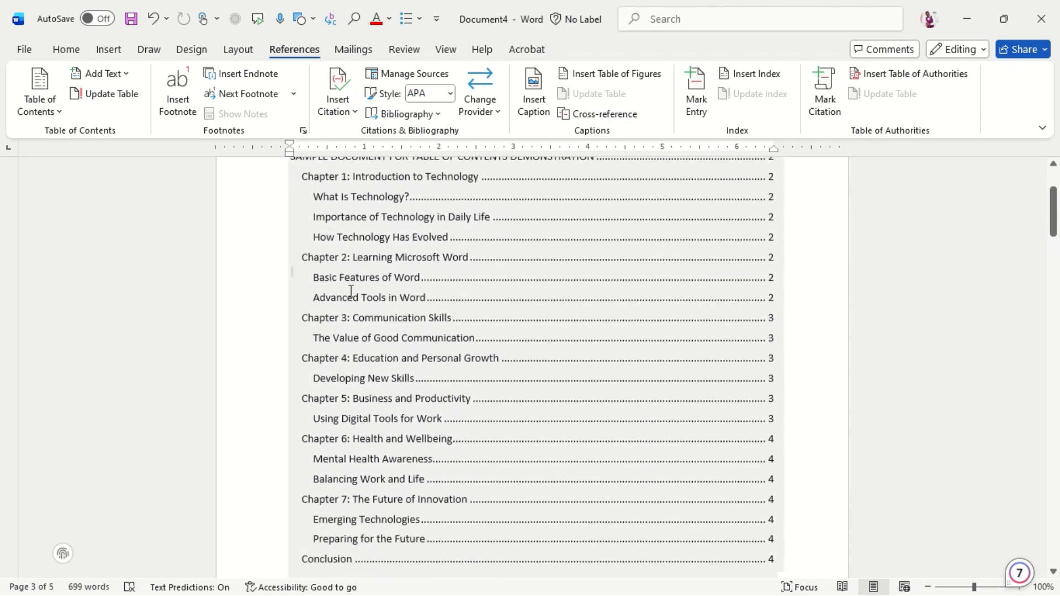
pyautogui.scroll(-5, 352, 287)
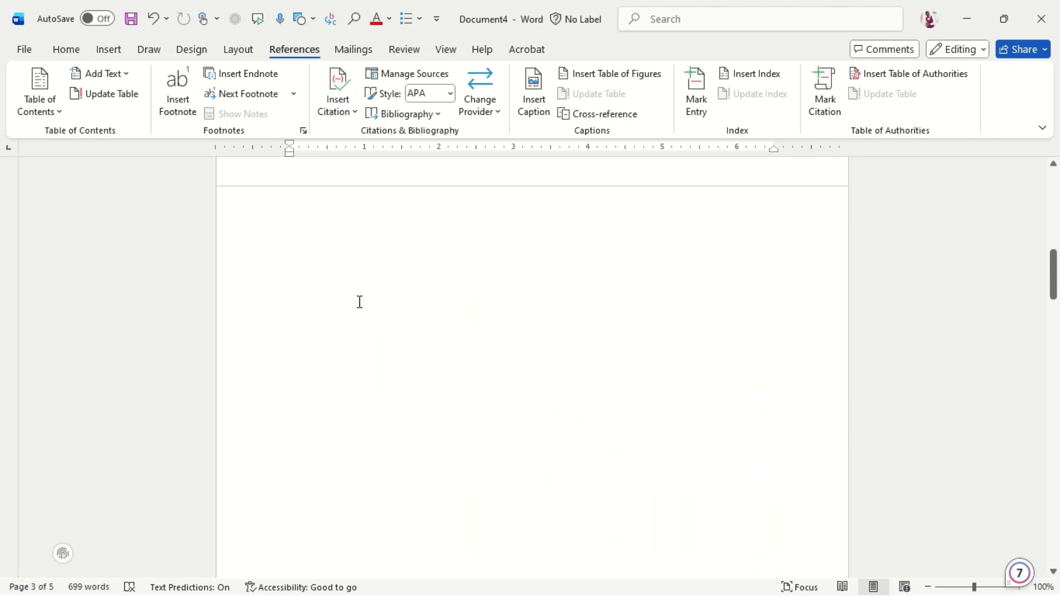
pyautogui.scroll(-12, 365, 469)
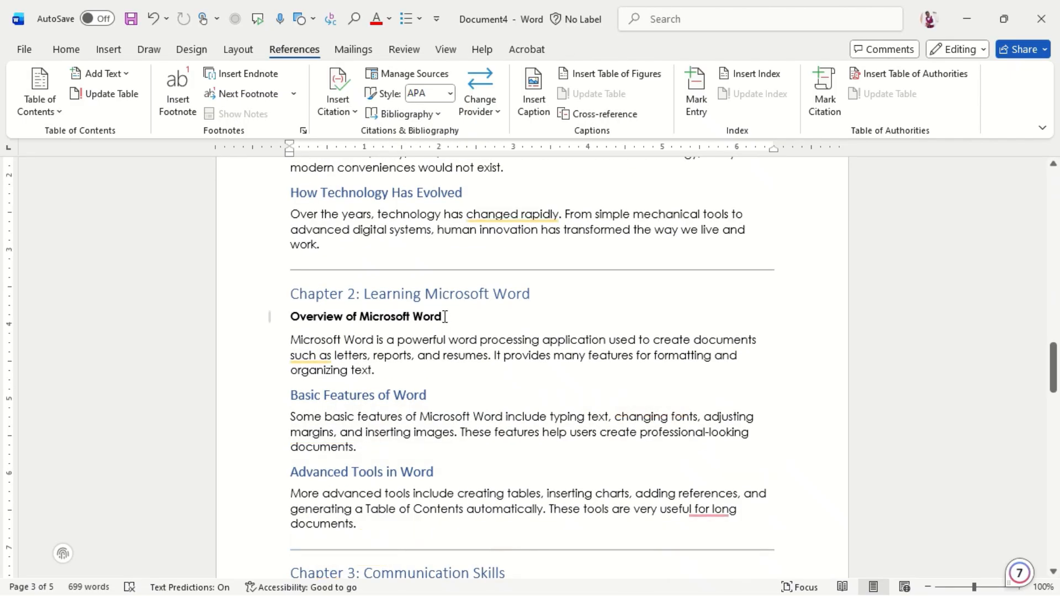
# - Apply the Heading 2 style to the 'Overview of Microsoft Word' line
pyautogui.moveTo(445, 316); pyautogui.dragTo(309, 316)
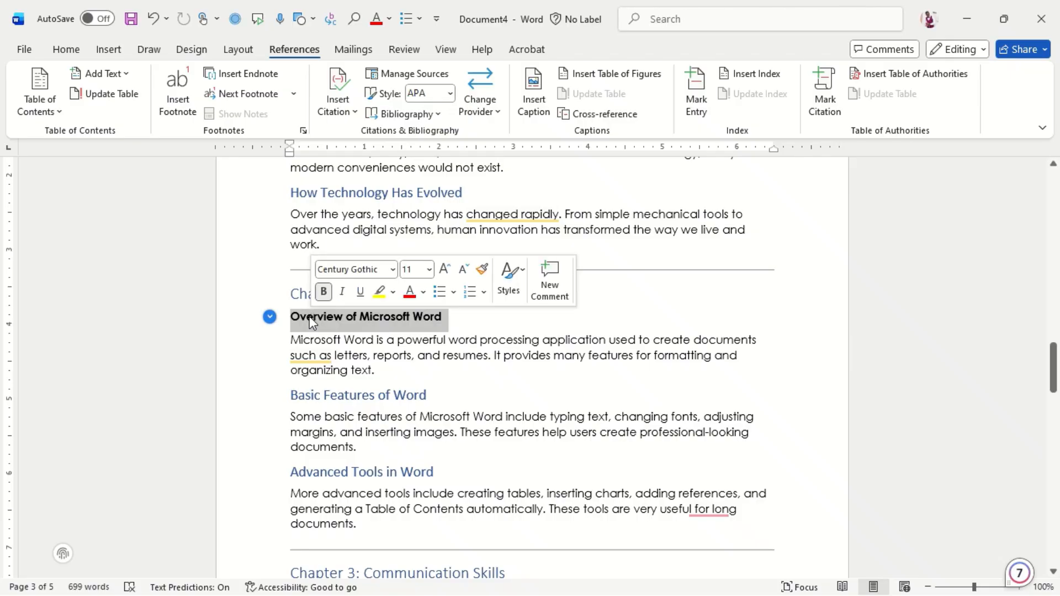
pyautogui.click(66, 52)
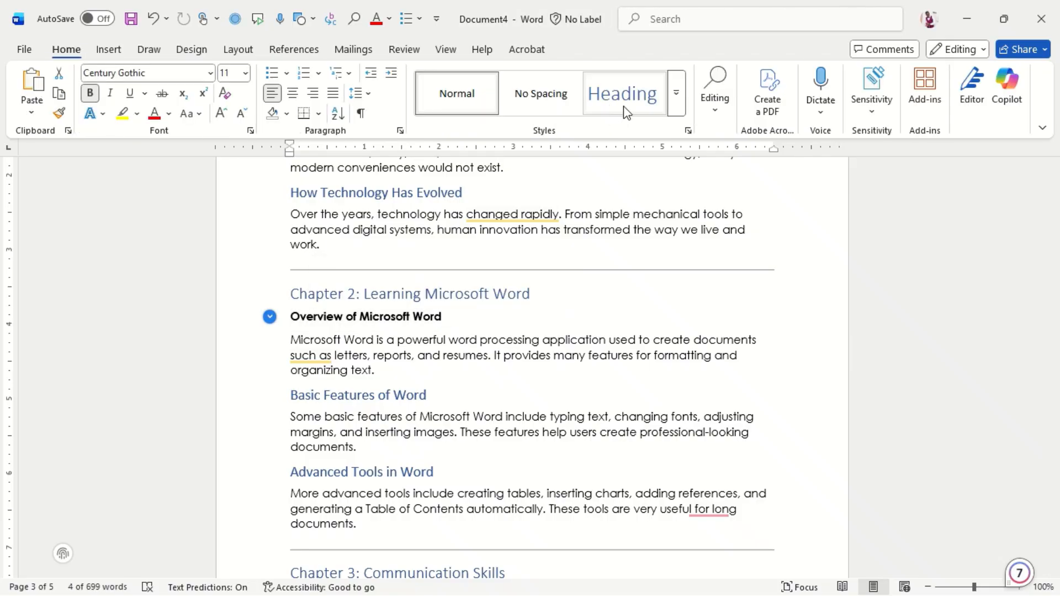
pyautogui.click(677, 95)
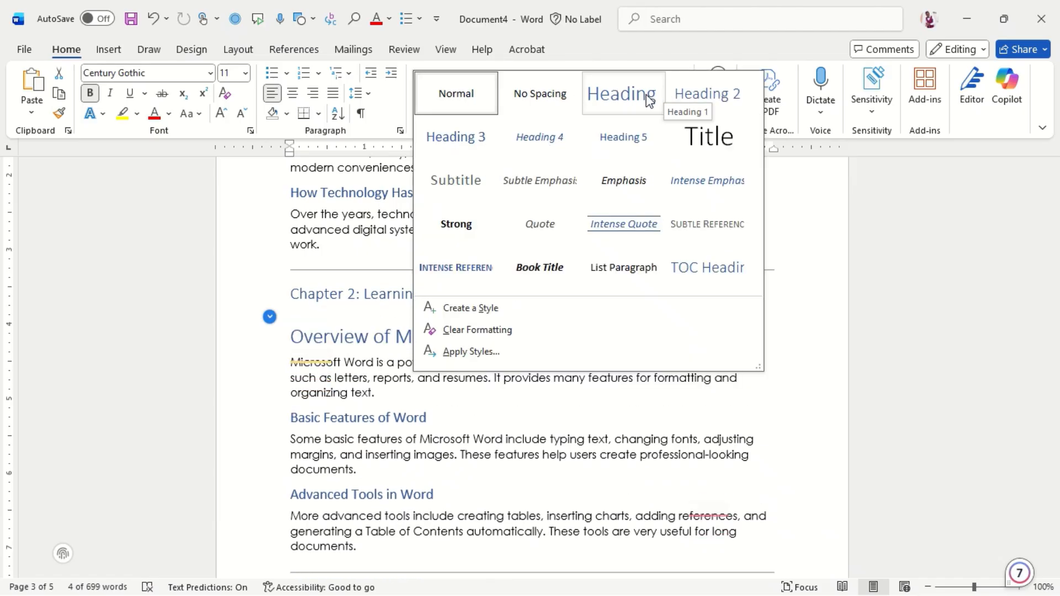
pyautogui.click(709, 97)
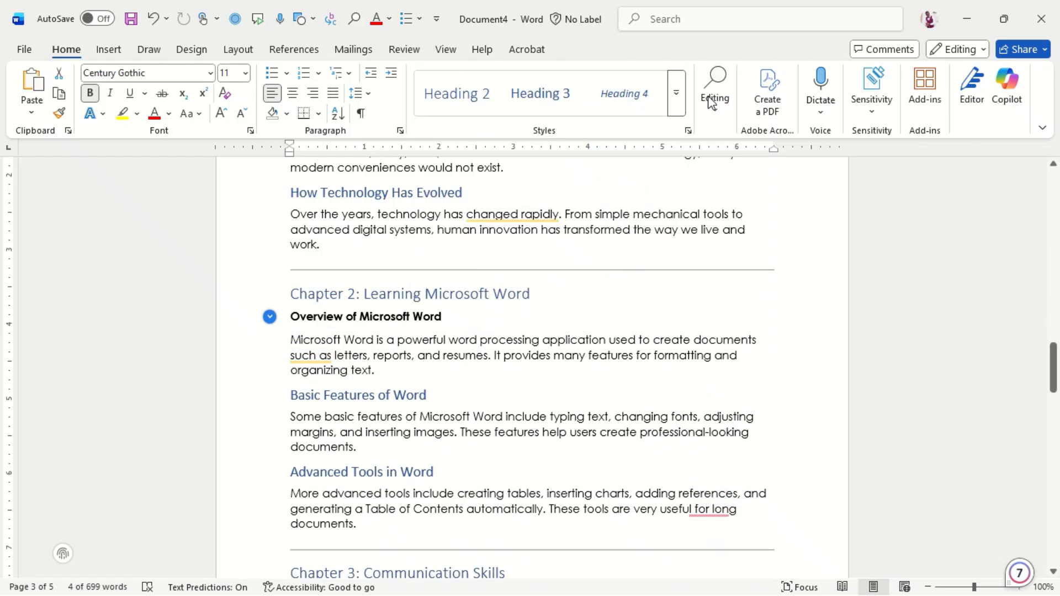
pyautogui.scroll(5, 533, 349)
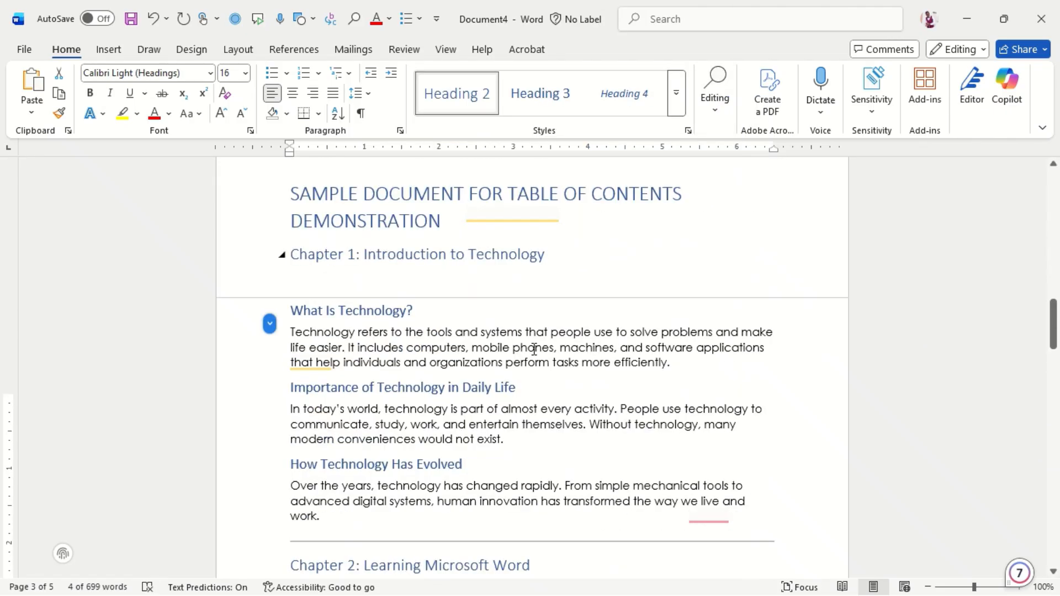
# - Update the entire table of contents so it lists 'Overview of Microsoft Word'
pyautogui.scroll(15, 534, 349)
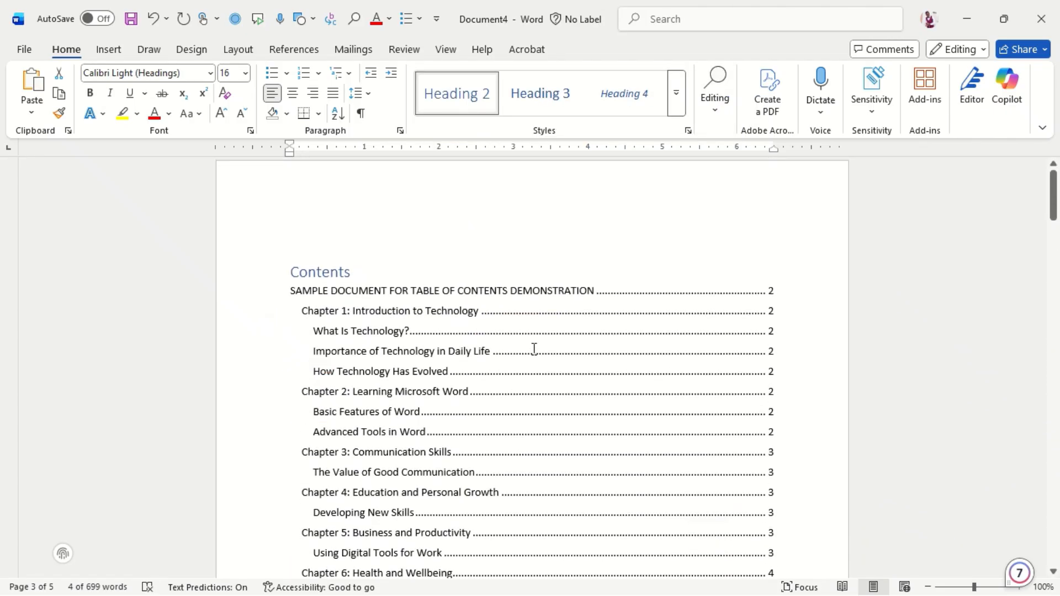
pyautogui.click(359, 280)
pyautogui.click(358, 280)
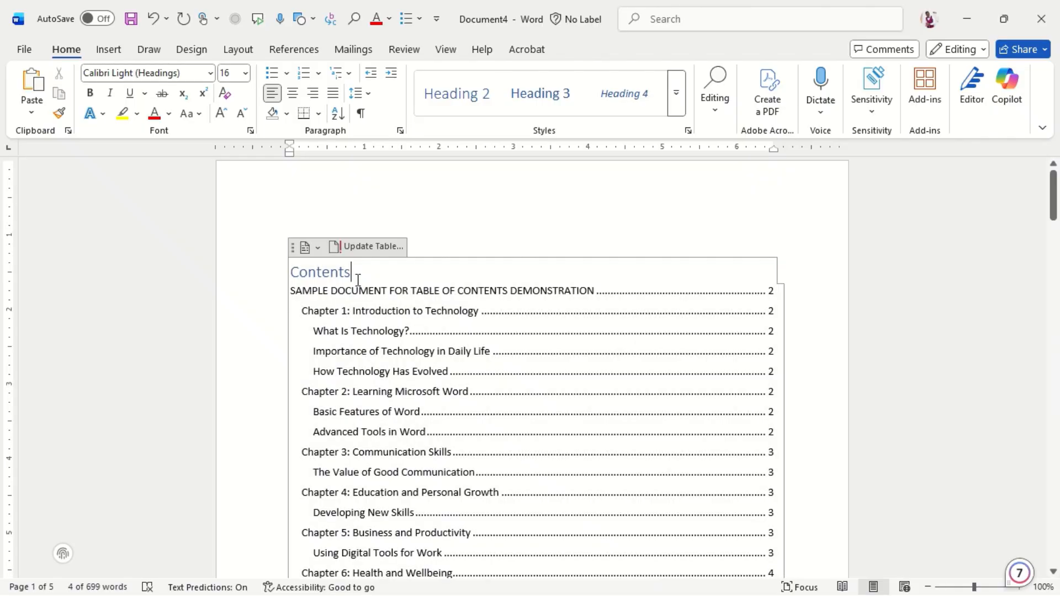
pyautogui.click(364, 247)
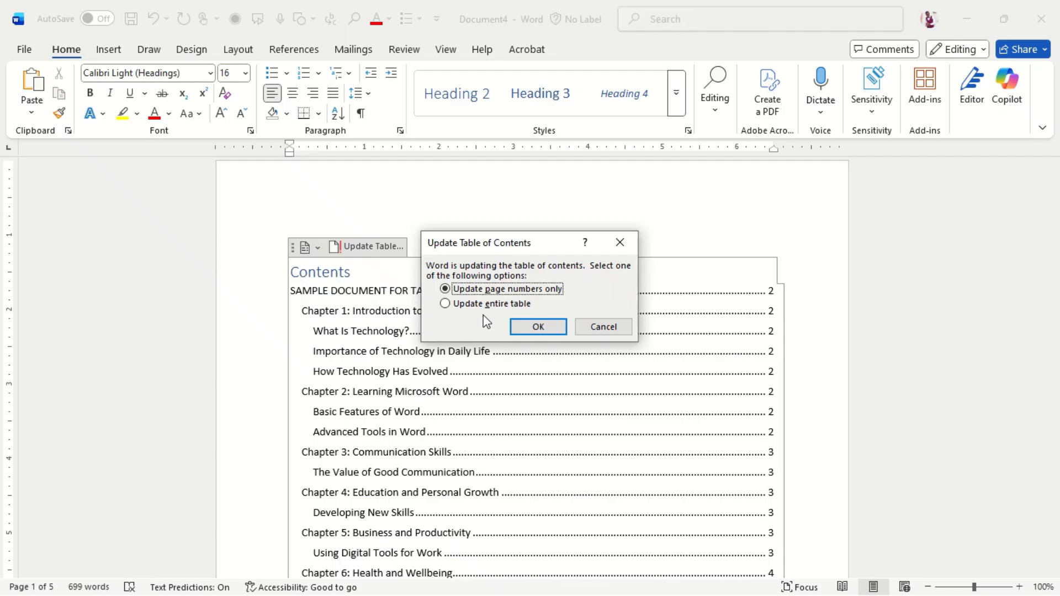
pyautogui.click(445, 305)
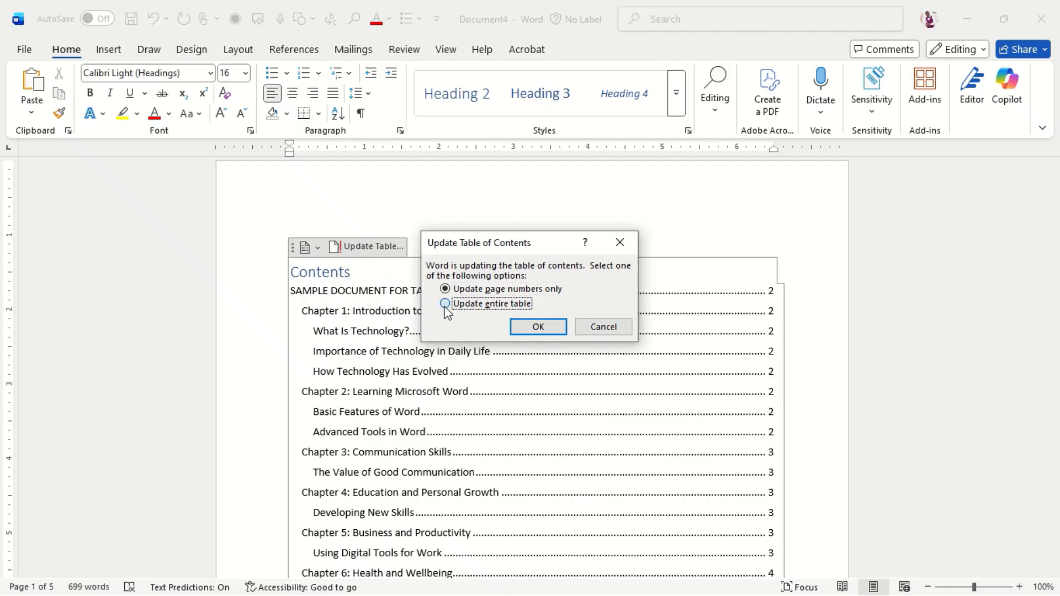
pyautogui.click(536, 328)
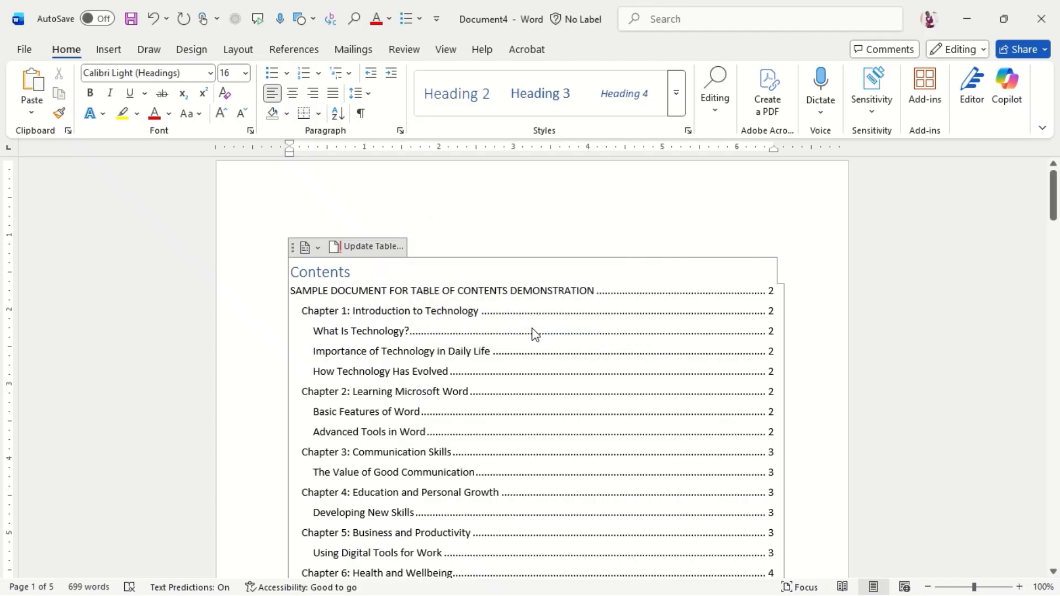
pyautogui.scroll(-3, 523, 438)
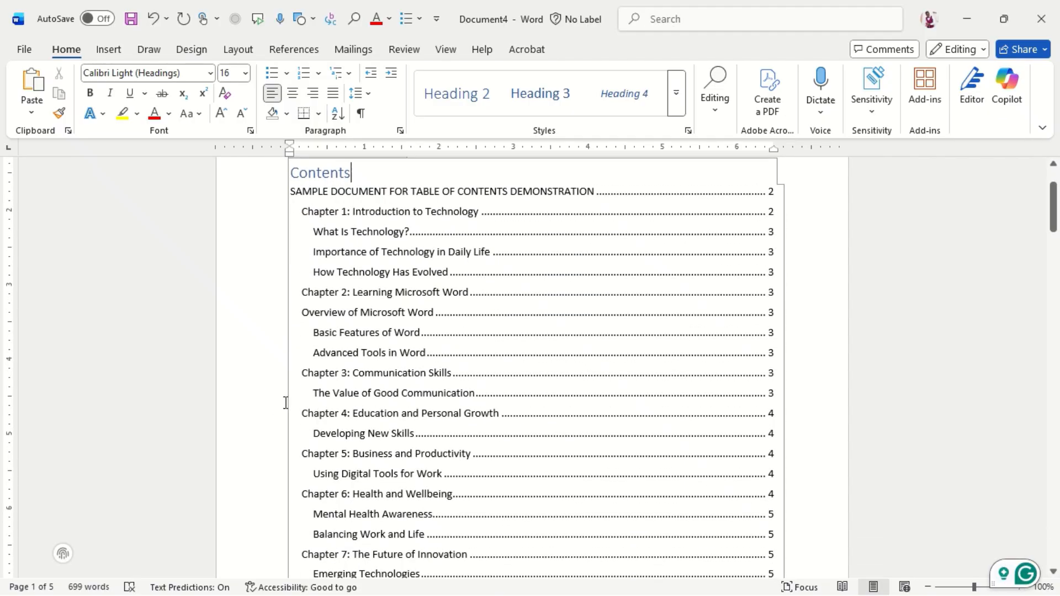
# - Scroll through the contents table and down to the 'Chapter 3: Communication Skills' section
pyautogui.scroll(-2, 284, 400)
pyautogui.scroll(1, 286, 403)
pyautogui.scroll(-4, 289, 394)
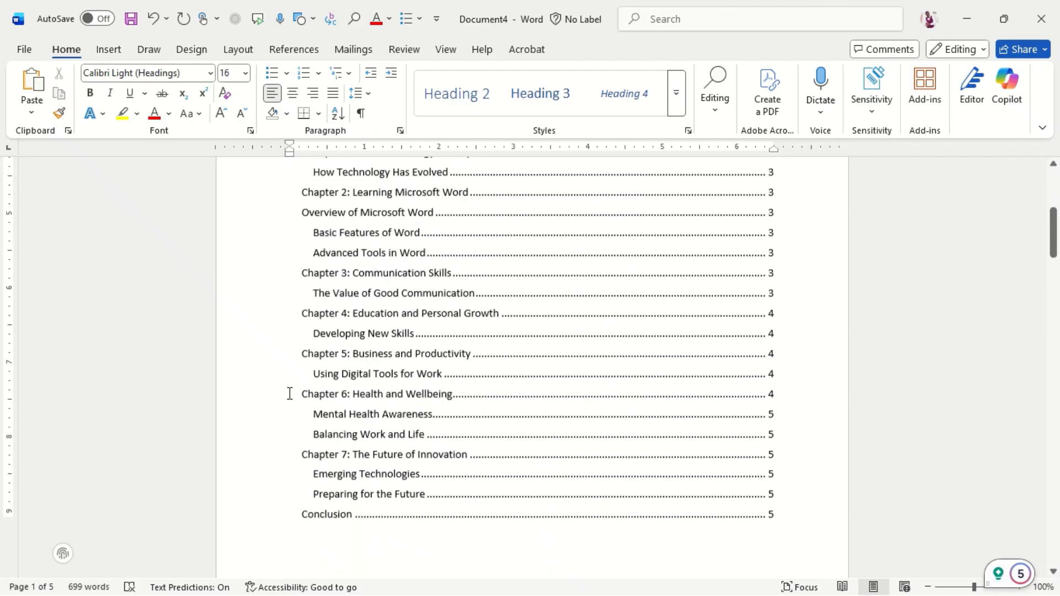
pyautogui.scroll(3, 290, 394)
pyautogui.scroll(3, 290, 393)
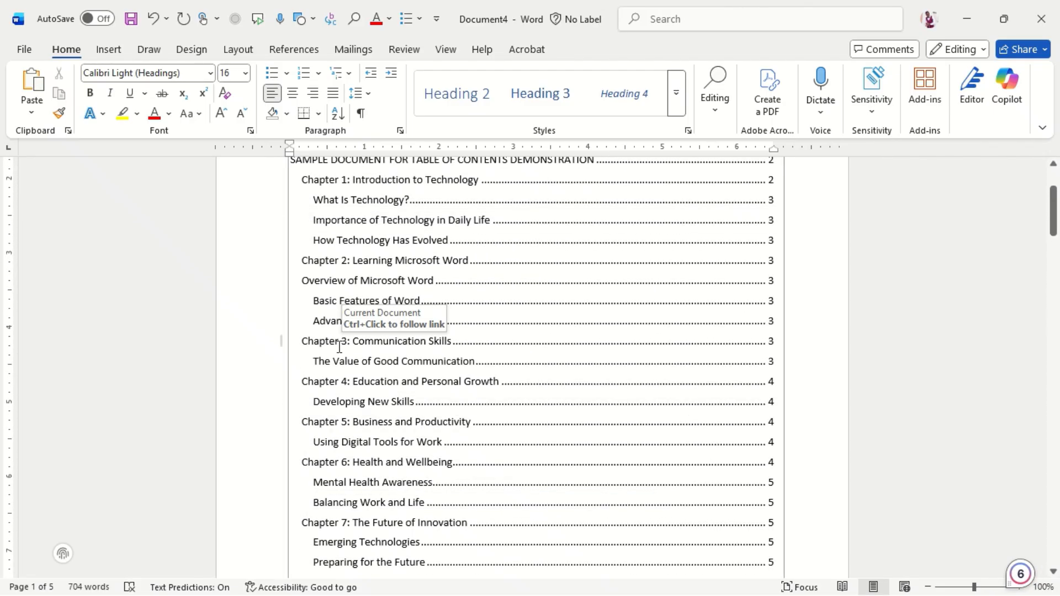
pyautogui.scroll(1, 340, 346)
pyautogui.scroll(-1, 344, 334)
pyautogui.scroll(-3, 345, 333)
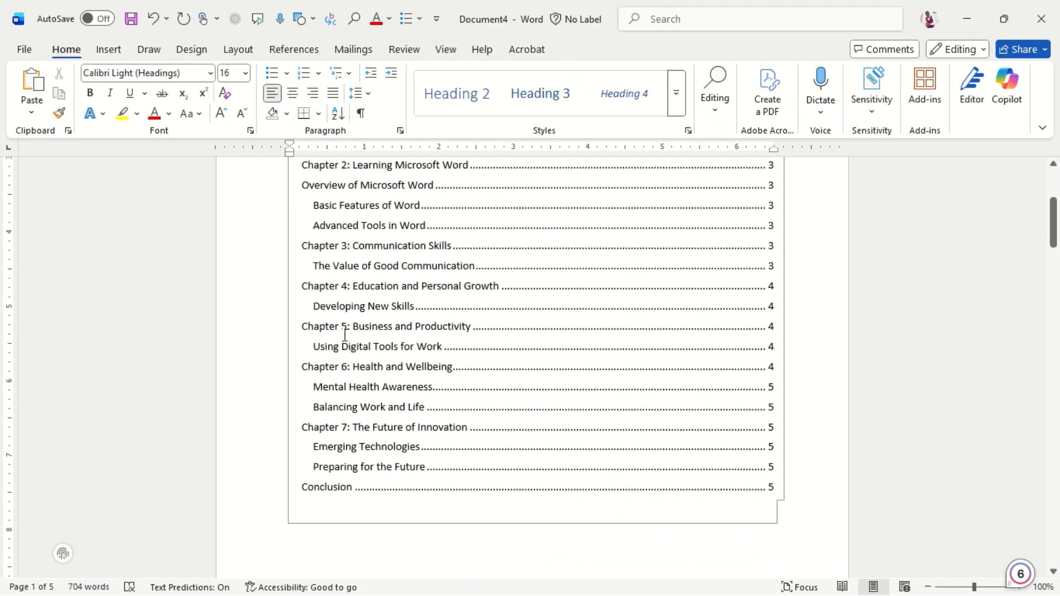
pyautogui.scroll(2, 345, 334)
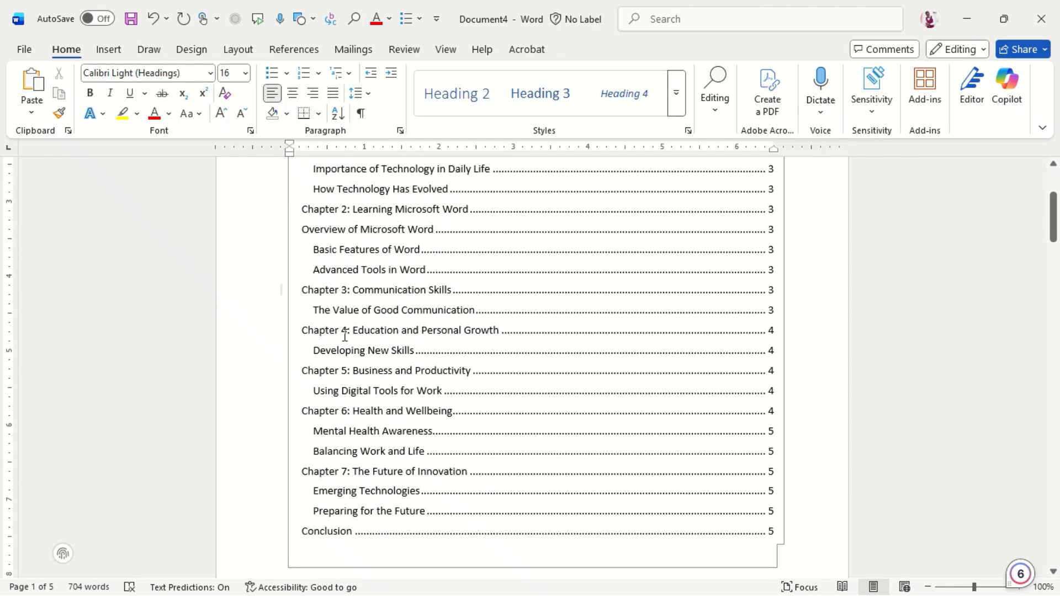
pyautogui.scroll(-6, 345, 334)
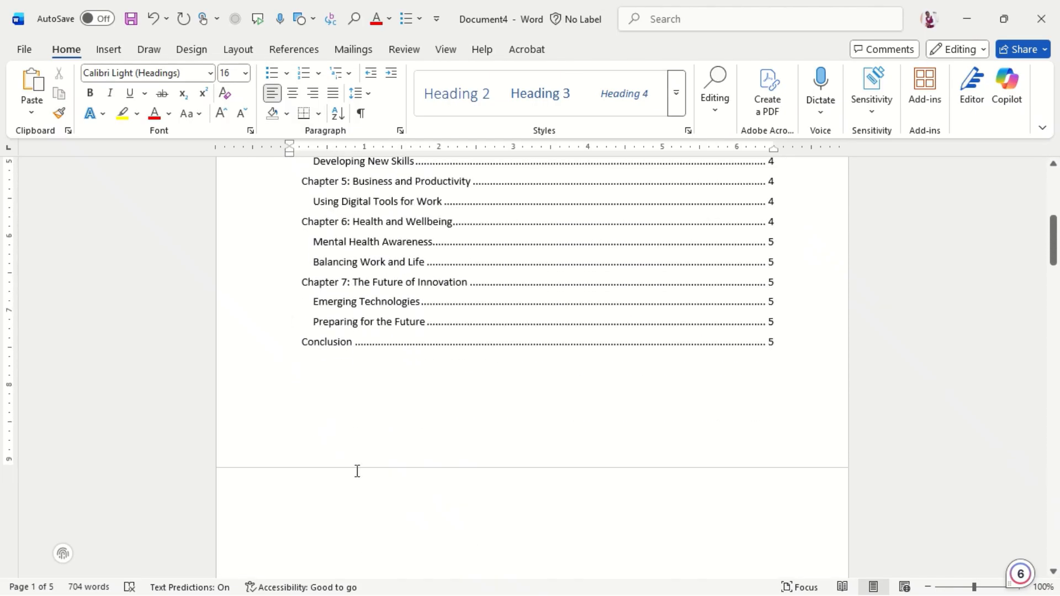
pyautogui.scroll(-5, 365, 561)
pyautogui.scroll(-20, 423, 427)
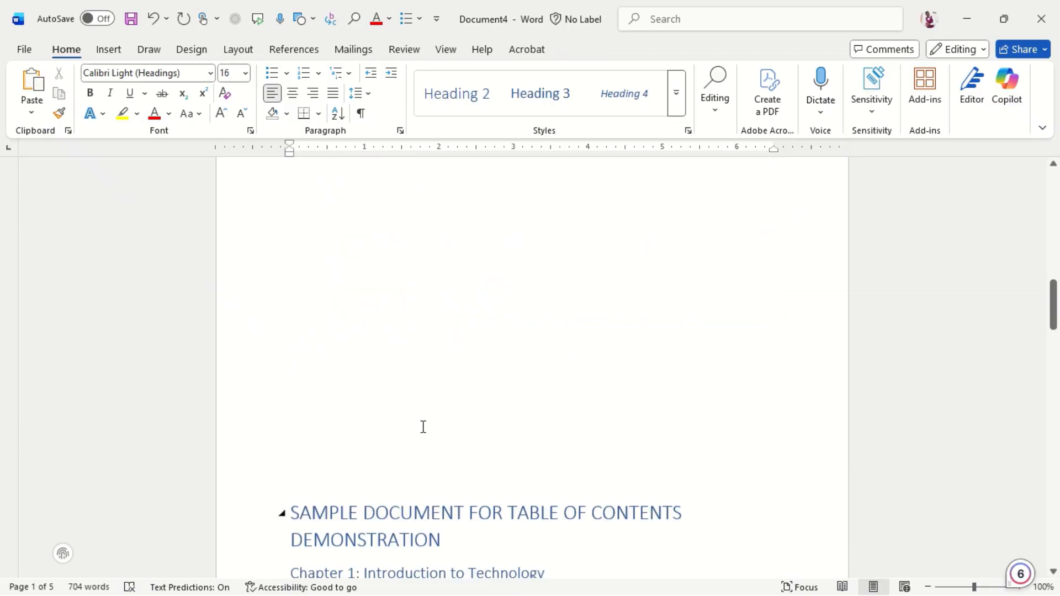
pyautogui.scroll(-6, 425, 419)
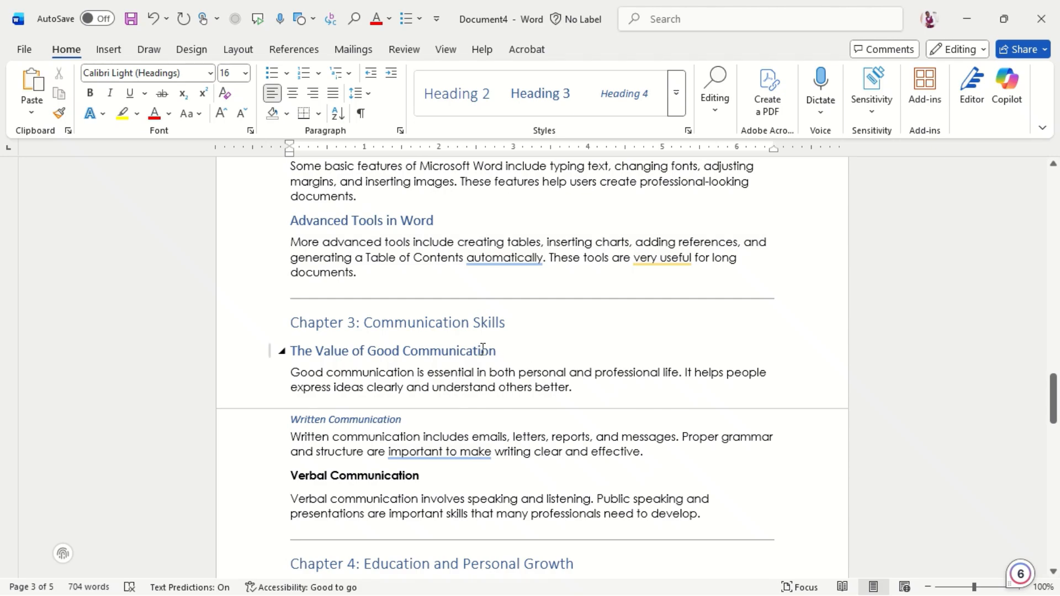
pyautogui.scroll(2, 482, 349)
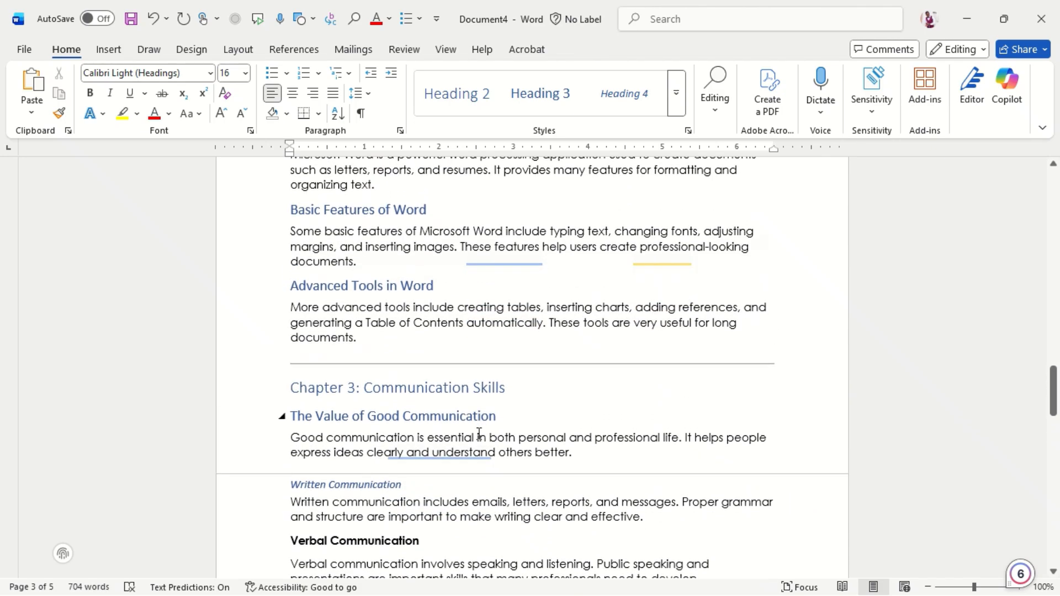
# - Change the 'The Value of Good Communication' heading to the Normal style
pyautogui.click(498, 426)
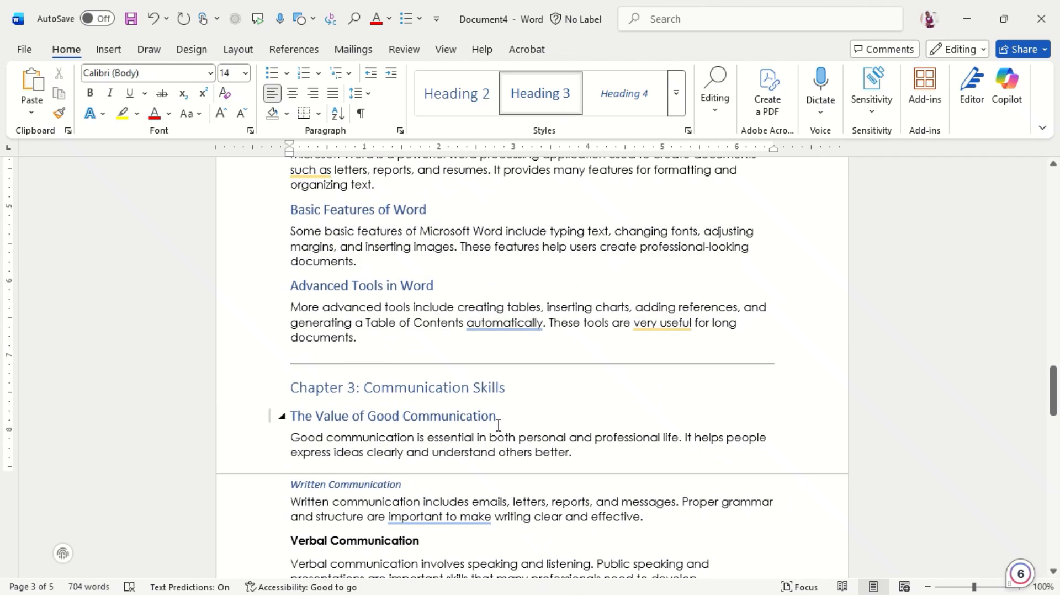
pyautogui.moveTo(498, 425); pyautogui.dragTo(291, 418)
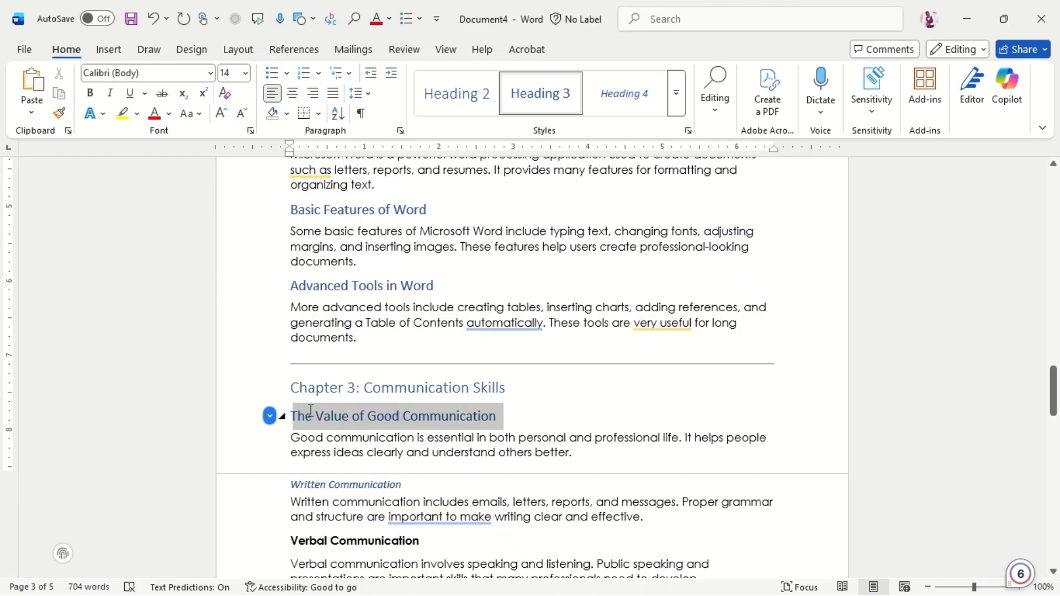
pyautogui.click(676, 94)
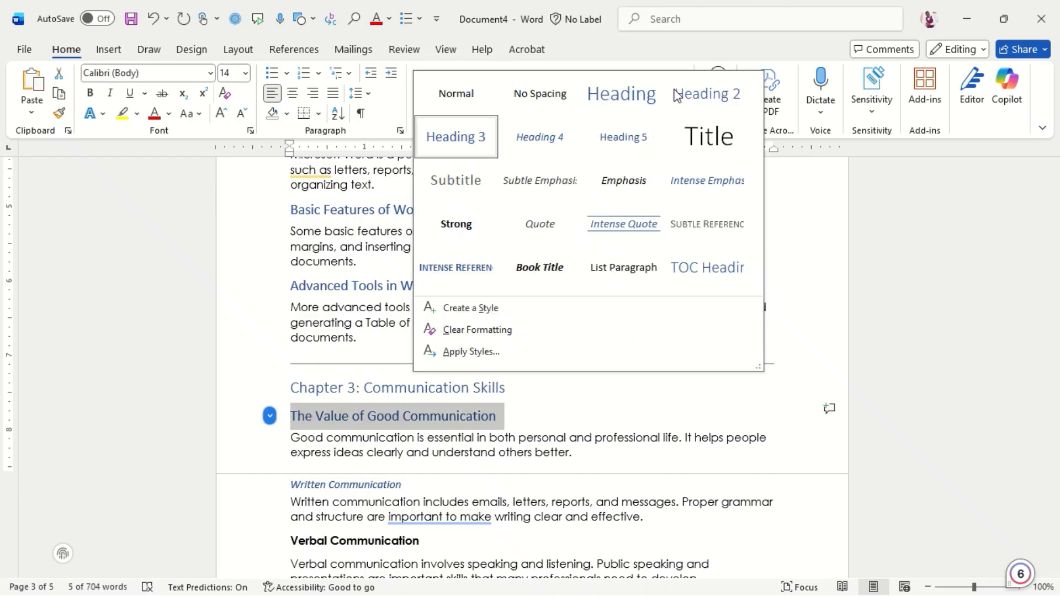
pyautogui.click(474, 101)
pyautogui.scroll(20, 448, 449)
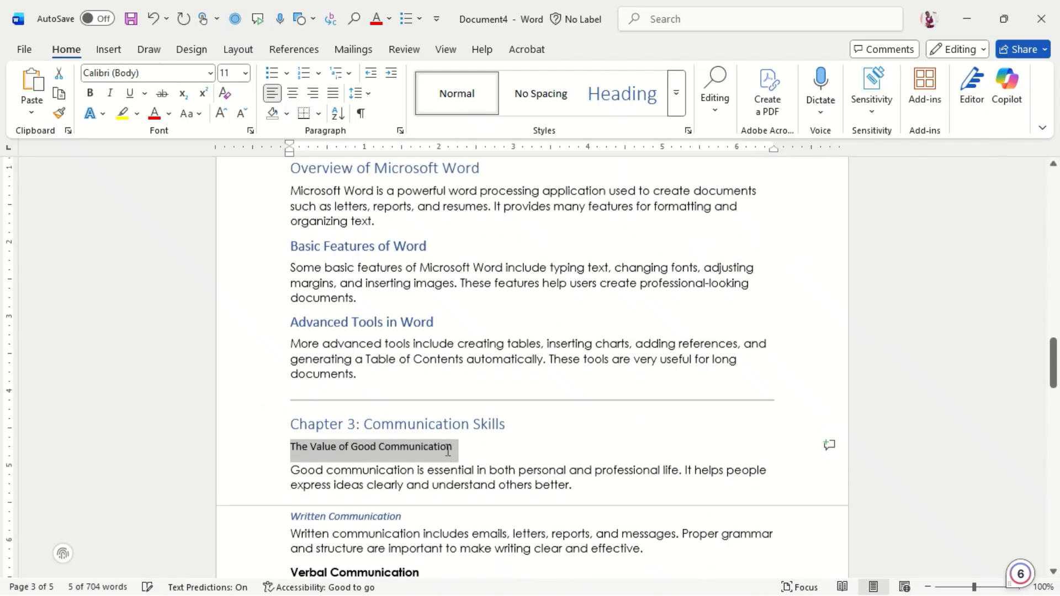
pyautogui.scroll(2, 448, 450)
pyautogui.click(438, 338)
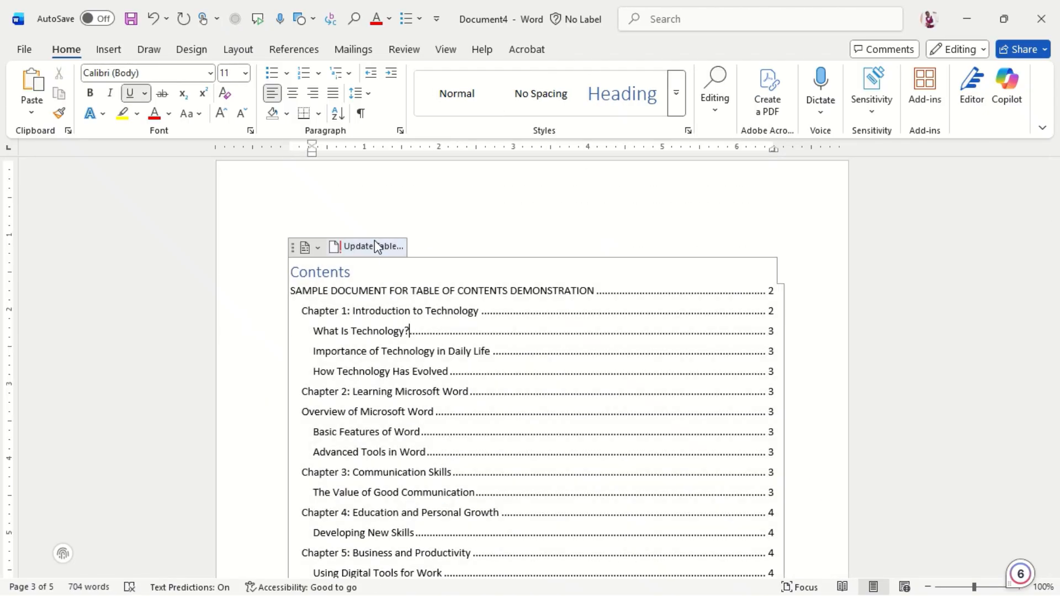
# - Update the entire table of contents so 'The Value of Good Communication' drops out
pyautogui.click(374, 244)
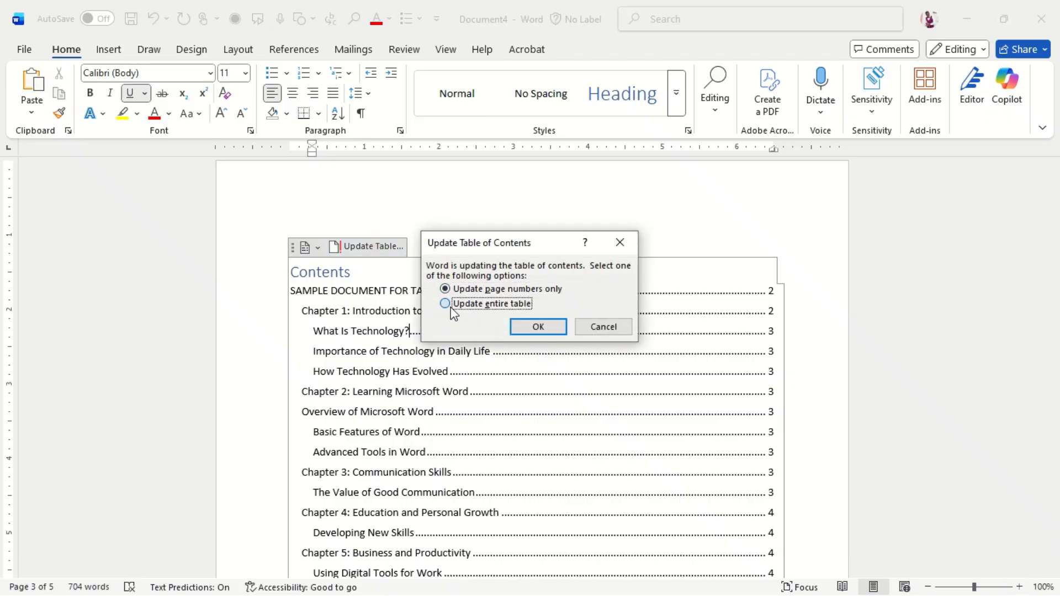
pyautogui.click(448, 304)
pyautogui.click(525, 327)
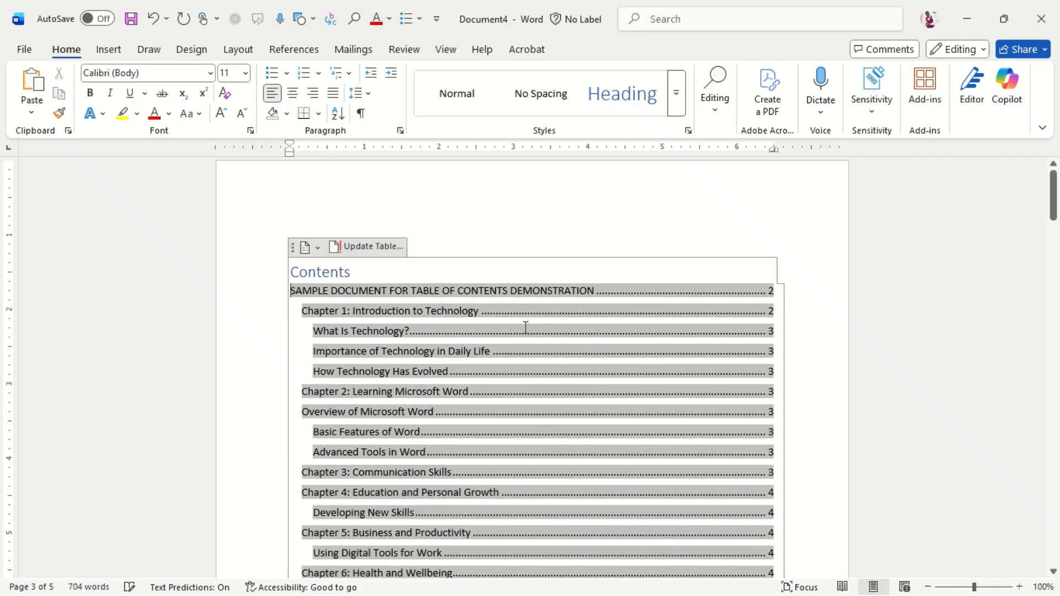
pyautogui.click(486, 216)
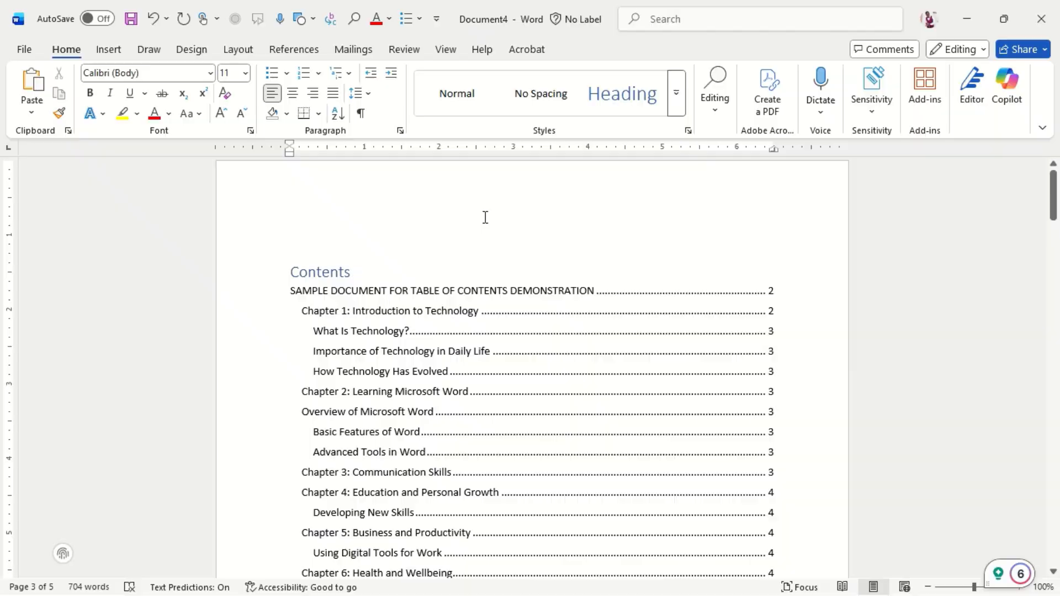
pyautogui.scroll(-3, 468, 433)
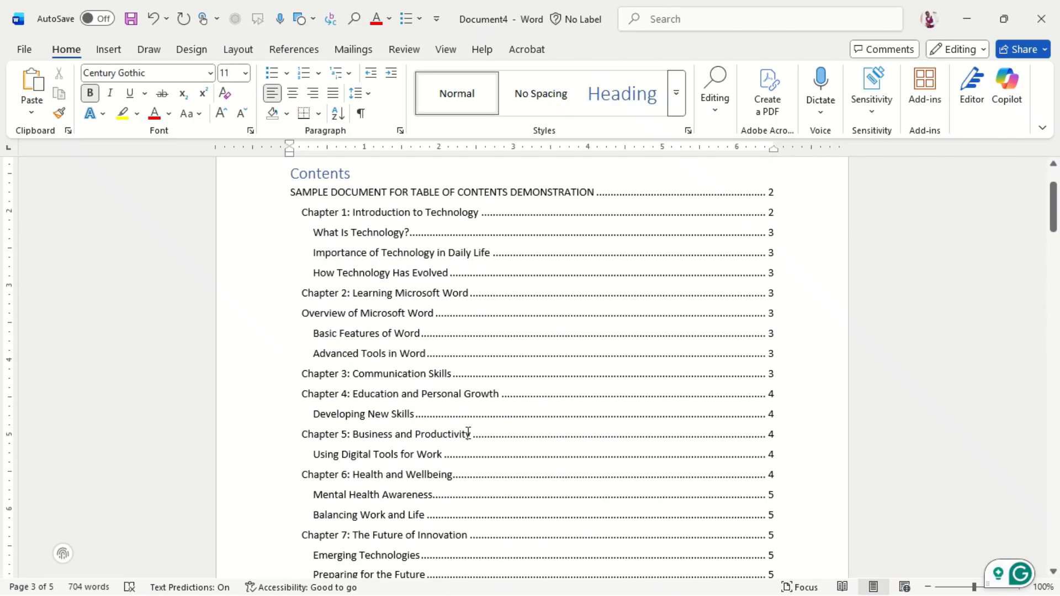
pyautogui.scroll(-5, 469, 433)
pyautogui.click(469, 425)
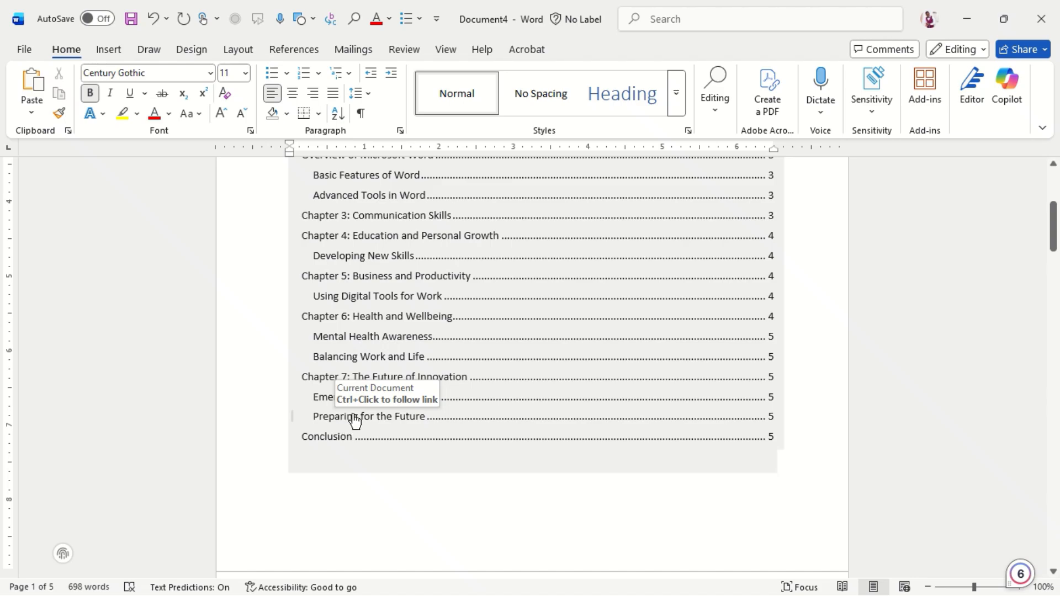
# - Follow the 'Preparing for the Future' contents entry, then scroll back up to the title and Chapter 1
pyautogui.tripleClick(353, 419)
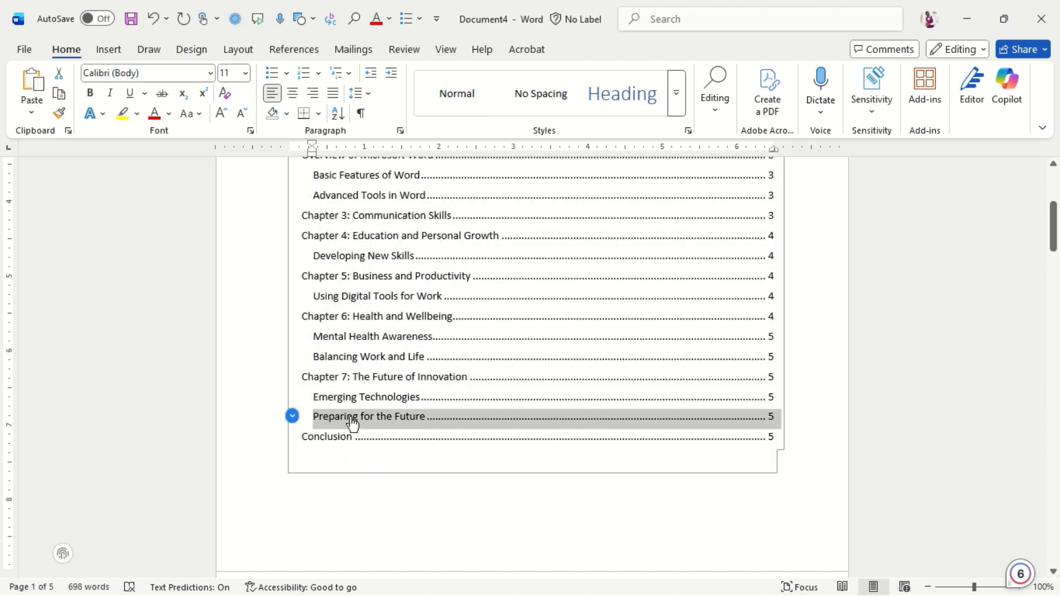
pyautogui.keyDown('ctrl'); pyautogui.click(352, 421); pyautogui.keyUp('ctrl')
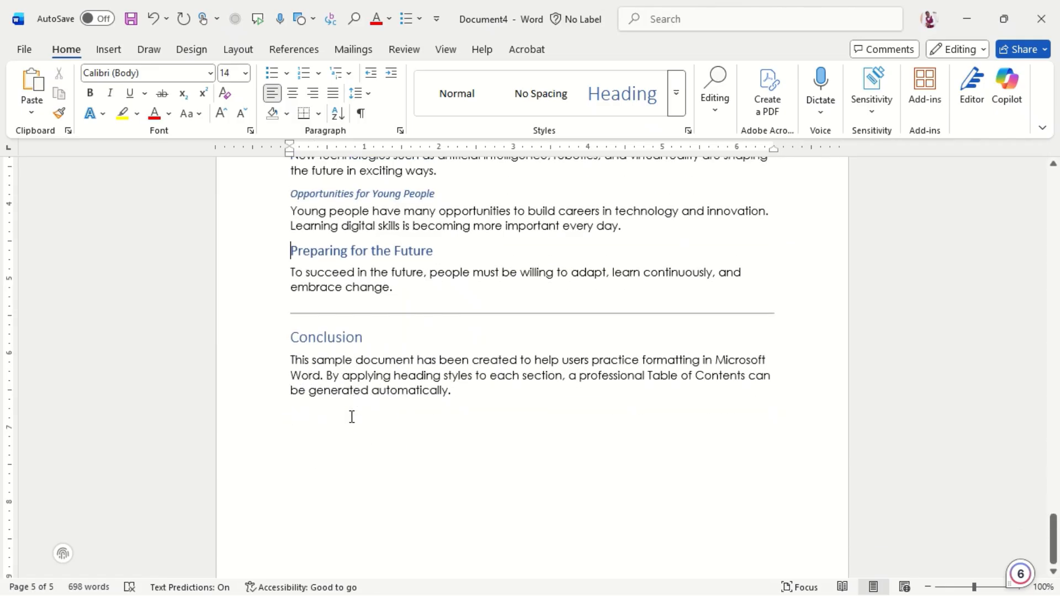
pyautogui.scroll(3, 395, 332)
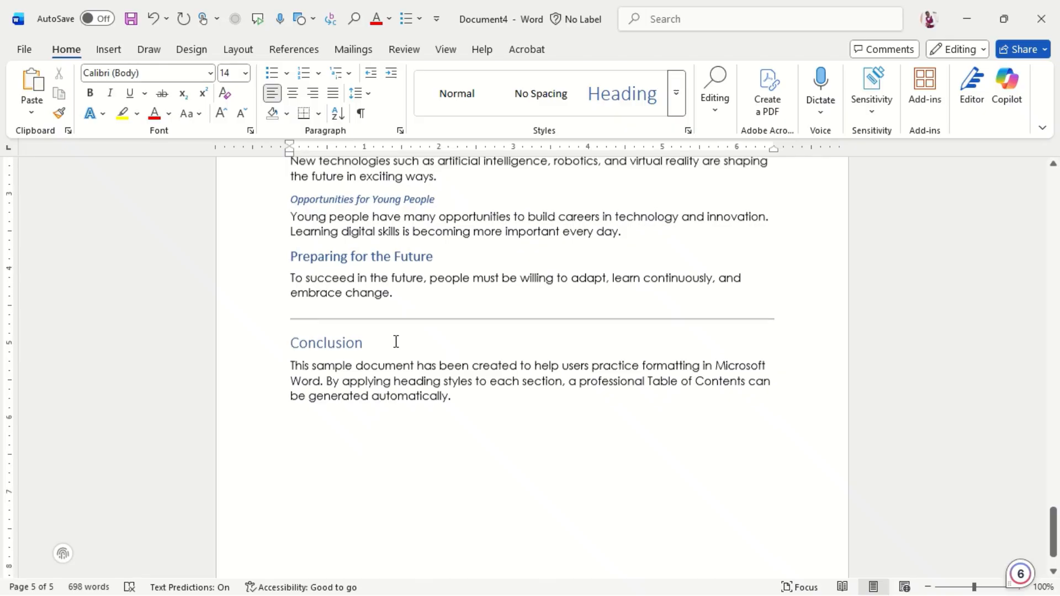
pyautogui.scroll(15, 396, 341)
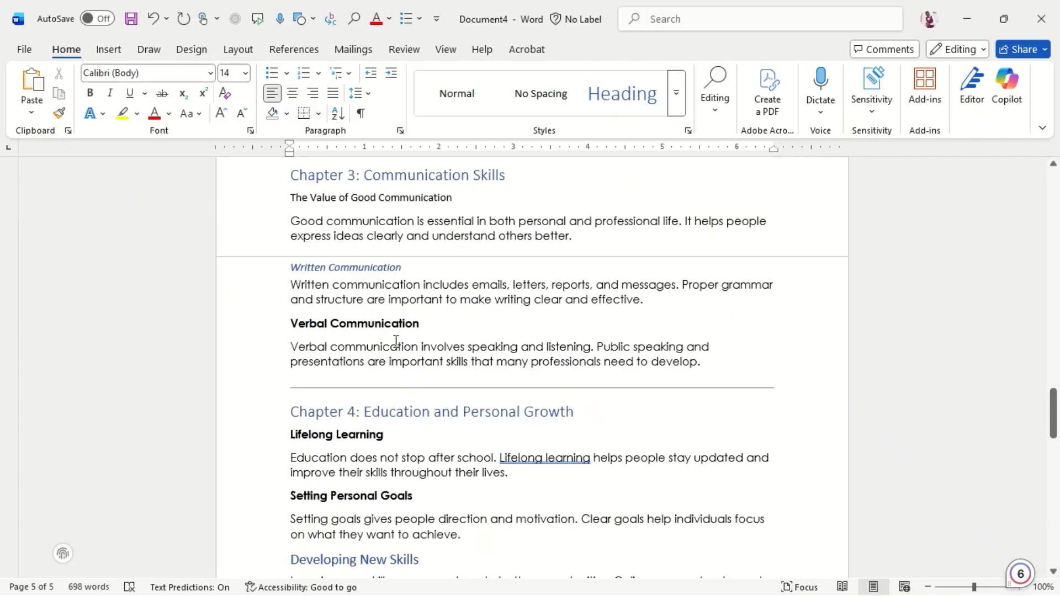
pyautogui.scroll(6, 480, 267)
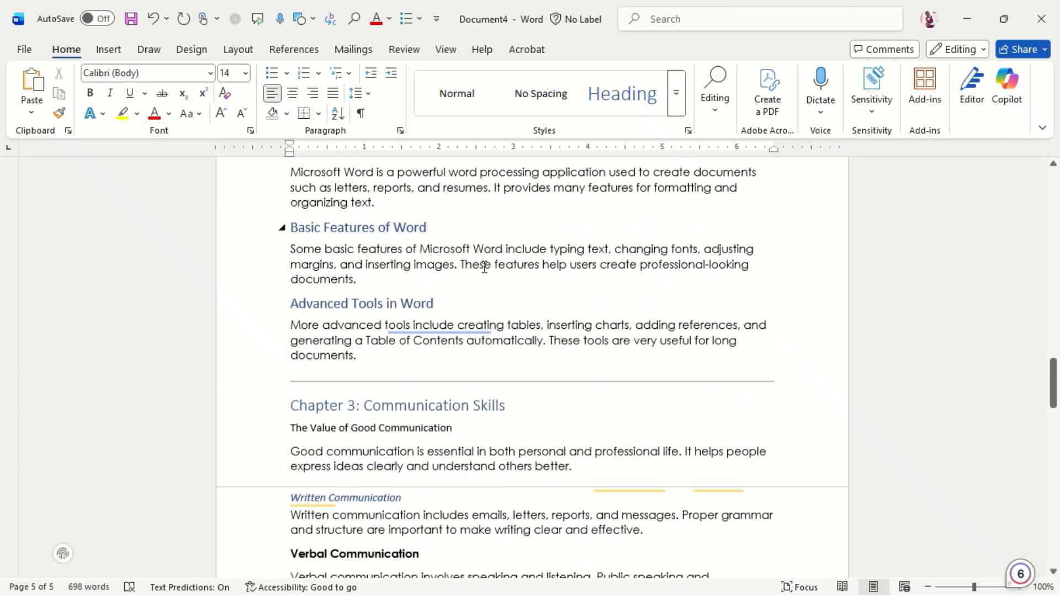
pyautogui.scroll(7, 485, 266)
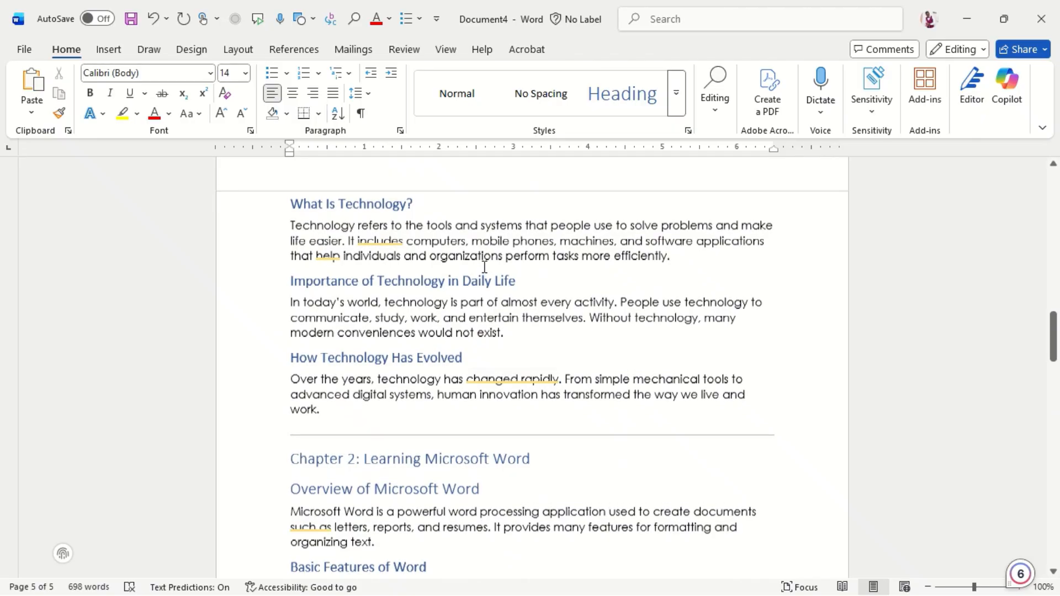
pyautogui.scroll(4, 484, 267)
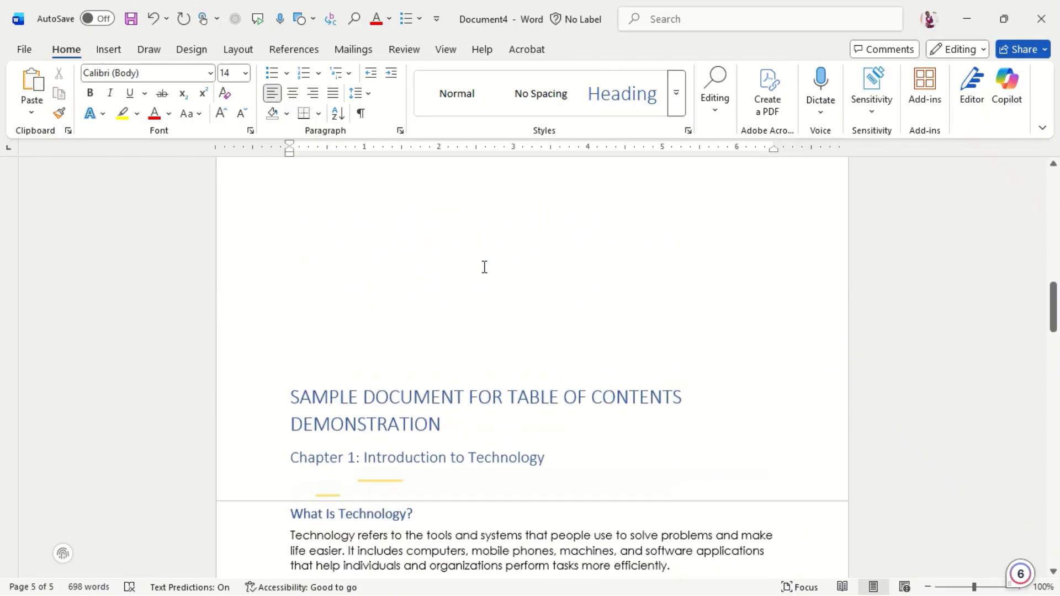
pyautogui.scroll(-3, 478, 349)
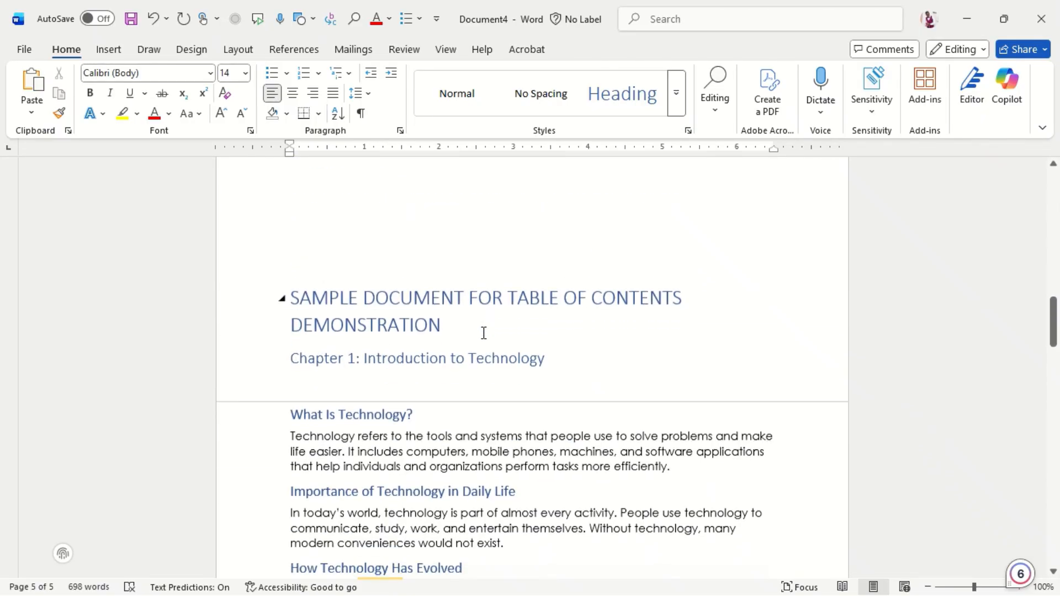
pyautogui.scroll(-1, 498, 377)
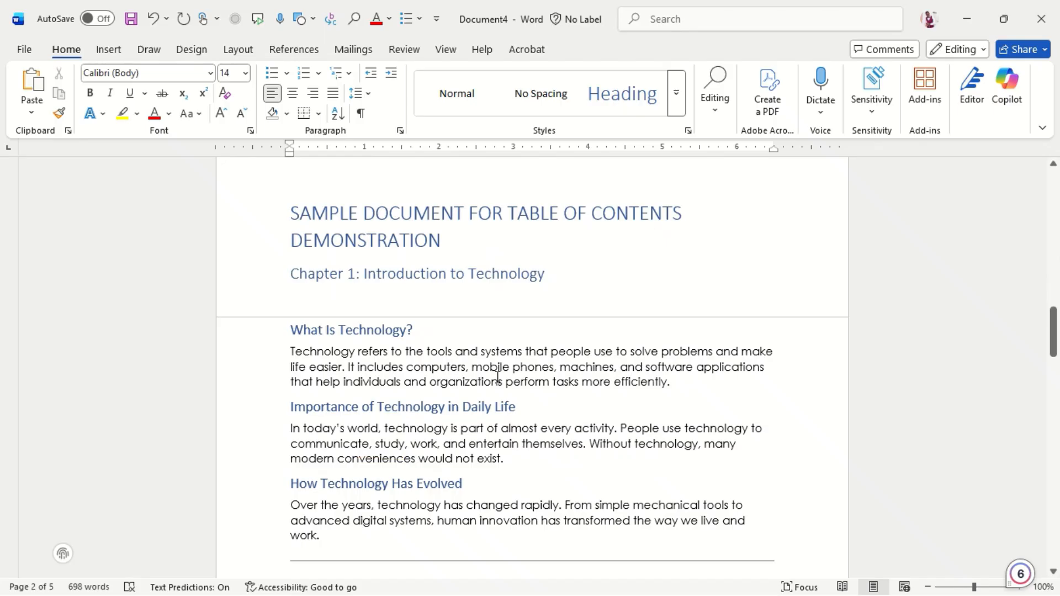
pyautogui.moveTo(559, 5)
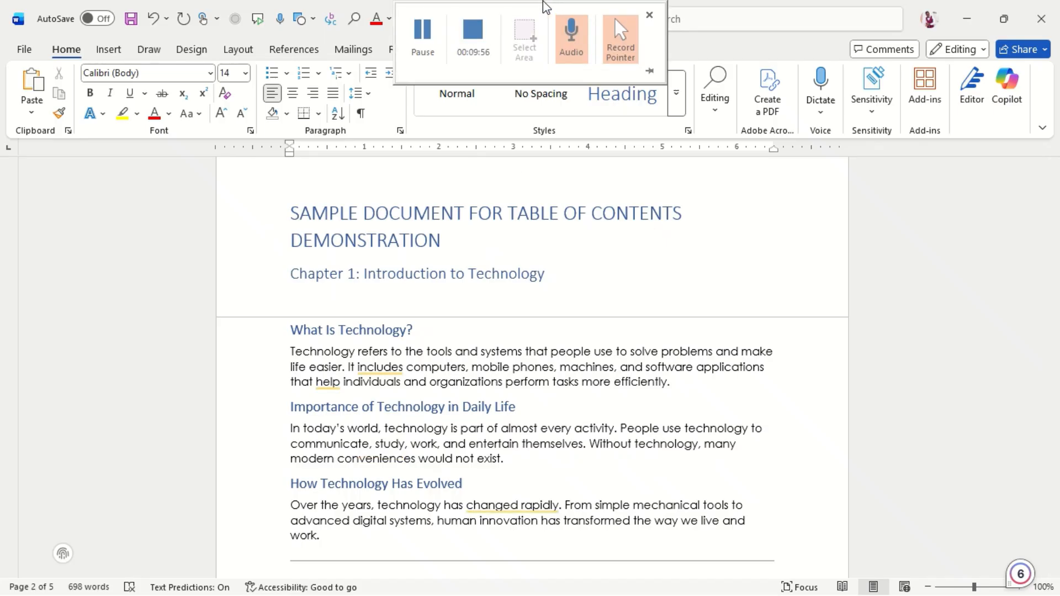